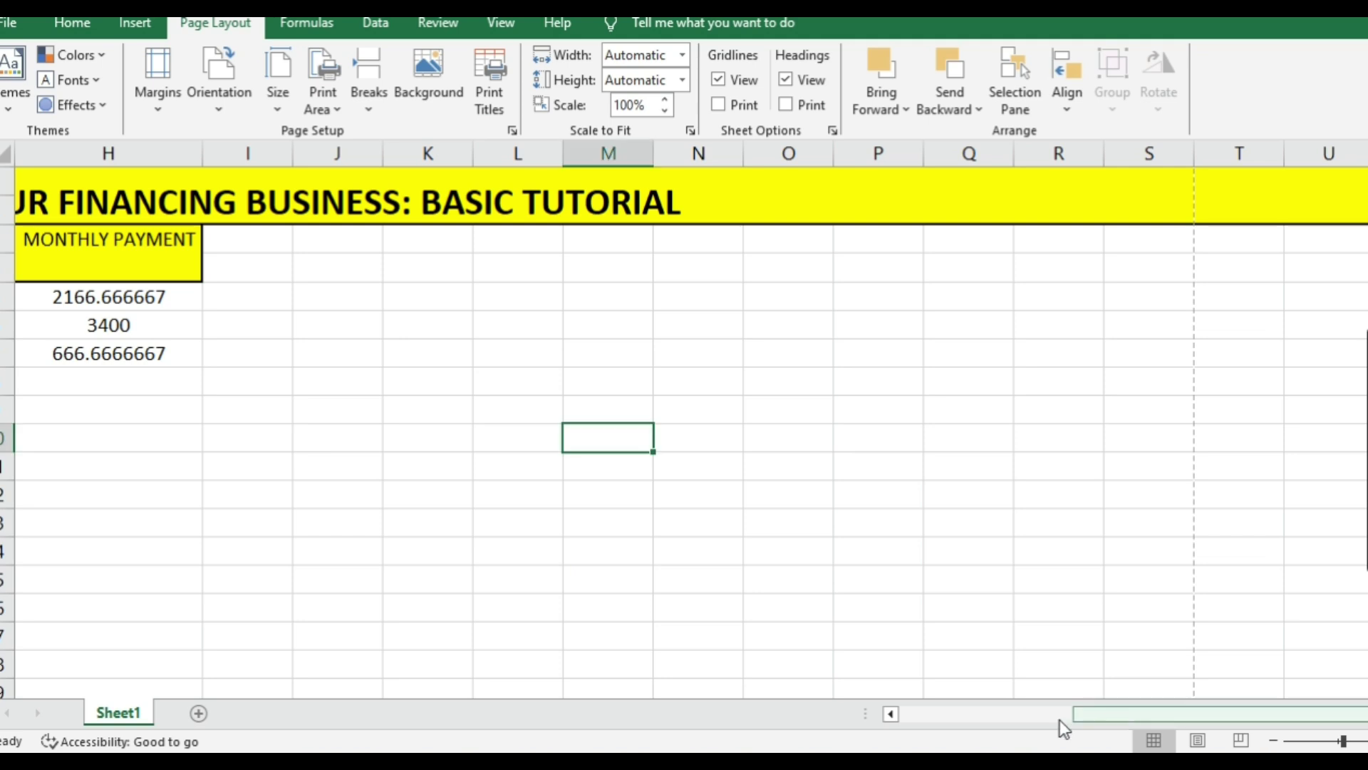
Step: Narrow column I to a 2.57-wide spacer beside the Monthly Payment column
{"action": "left_click_drag", "start_coordinate": [1126, 714], "coordinate": [961, 683]}
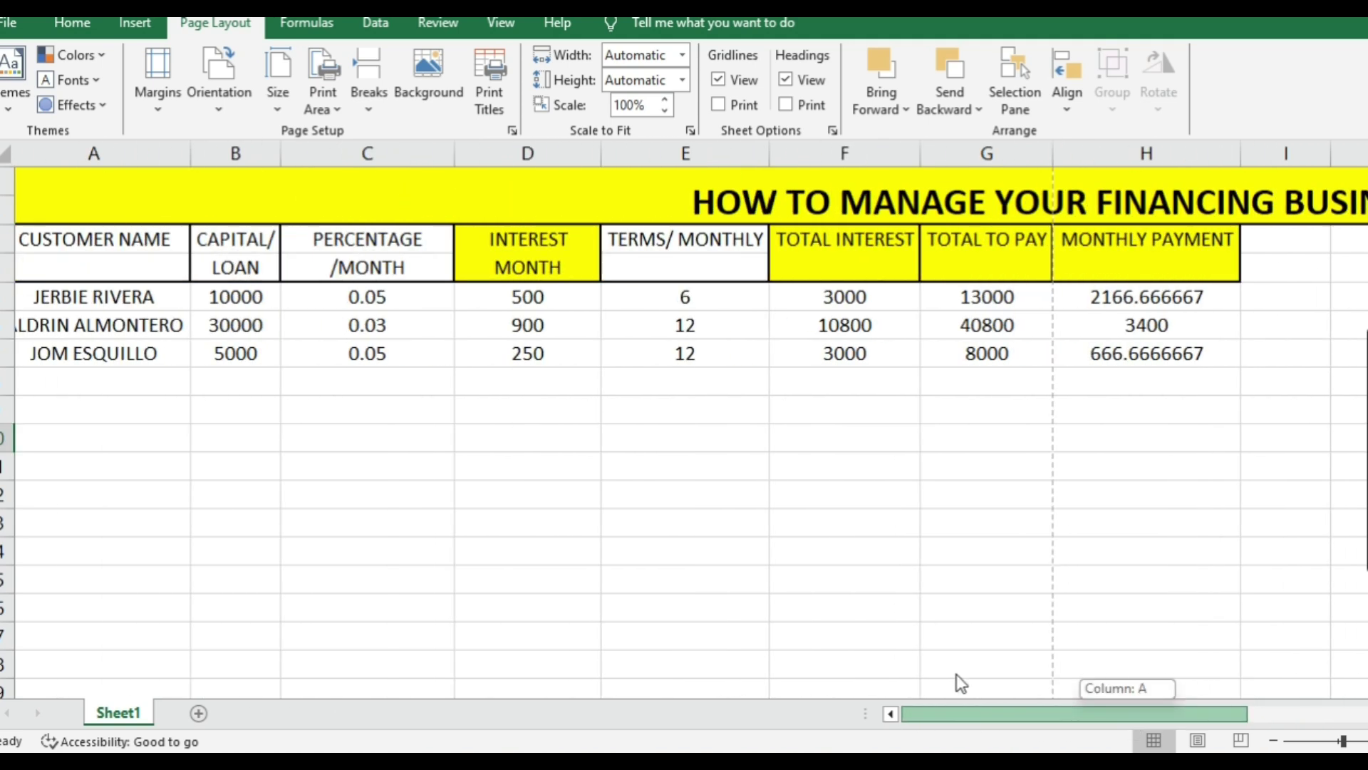
{"action": "left_click_drag", "start_coordinate": [961, 683], "coordinate": [1063, 704]}
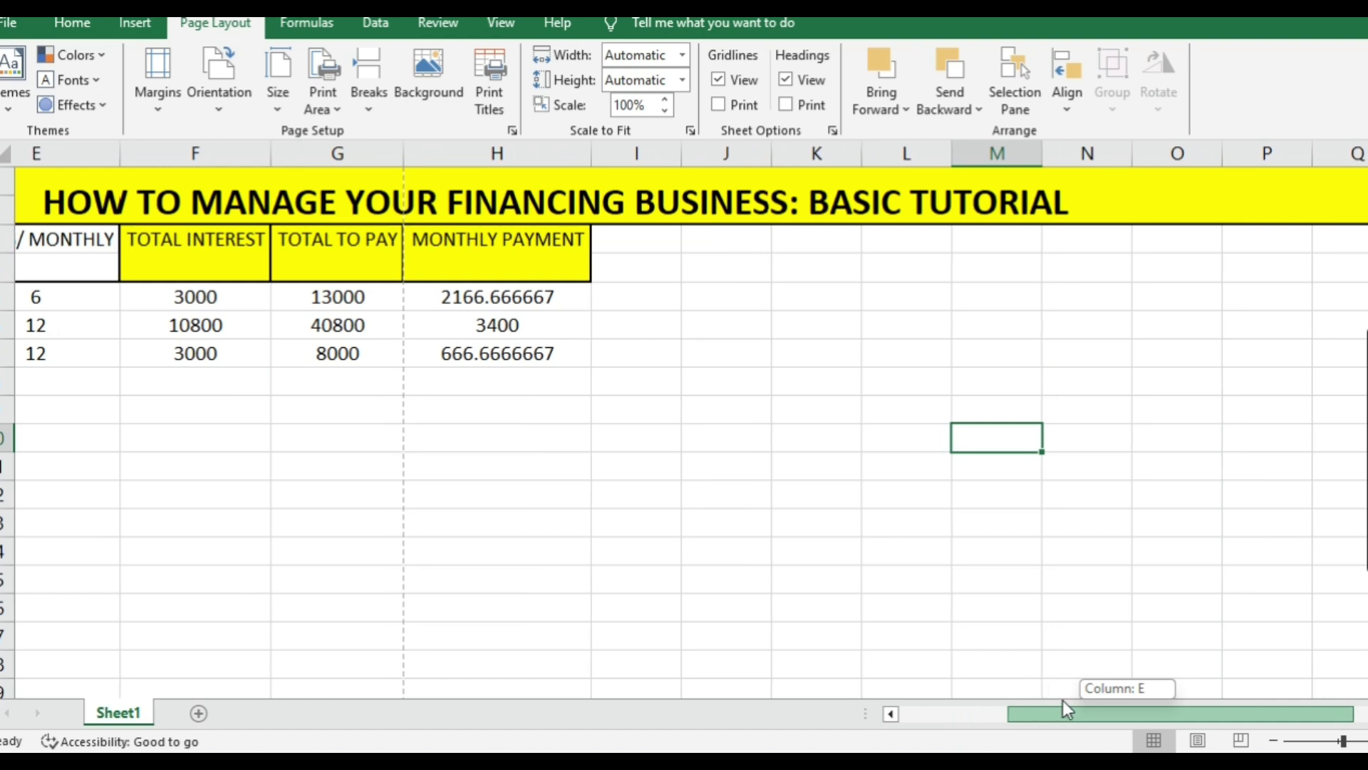
{"action": "mouse_move", "coordinate": [1063, 694]}
{"action": "left_mouse_down"}
{"action": "mouse_move", "coordinate": [1093, 691]}
{"action": "mouse_move", "coordinate": [769, 665]}
{"action": "left_mouse_up"}
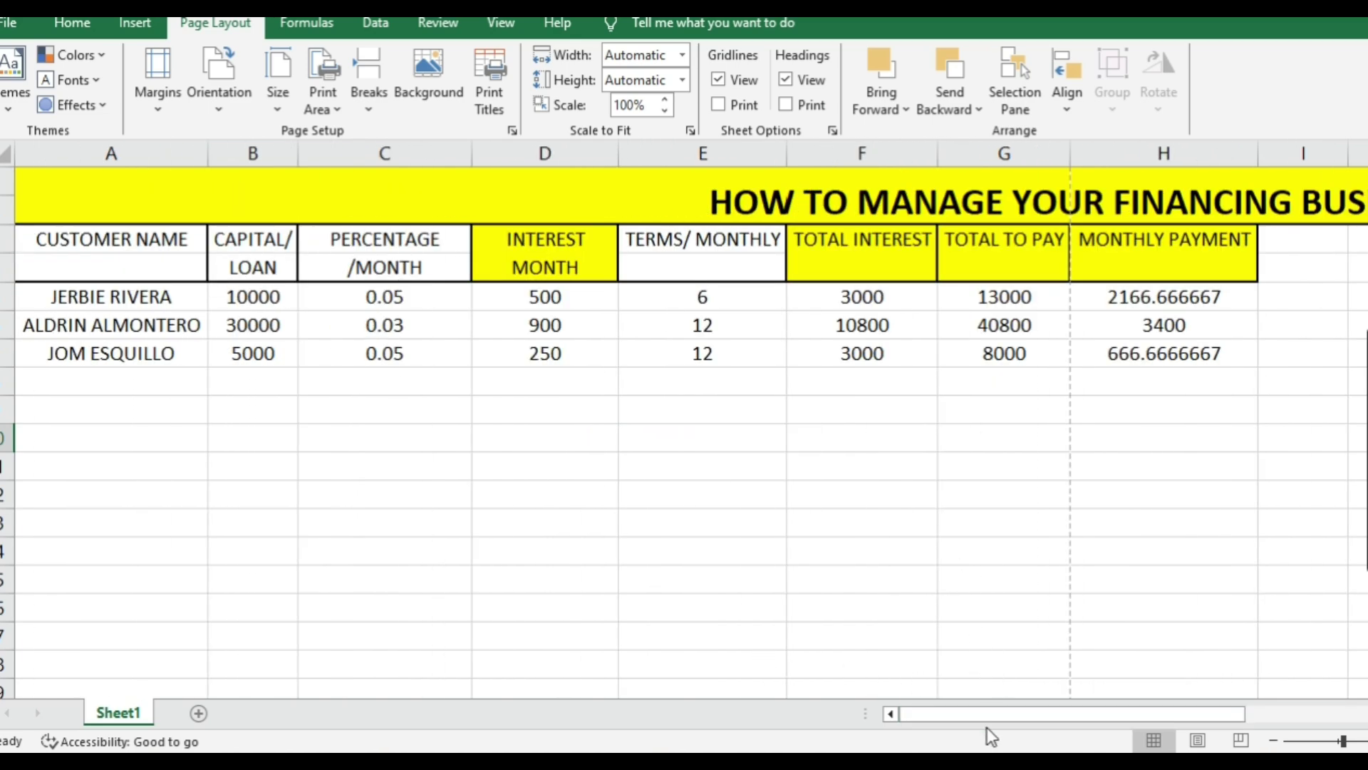
{"action": "left_click_drag", "start_coordinate": [992, 714], "coordinate": [917, 666]}
{"action": "left_click_drag", "start_coordinate": [1069, 714], "coordinate": [1216, 727]}
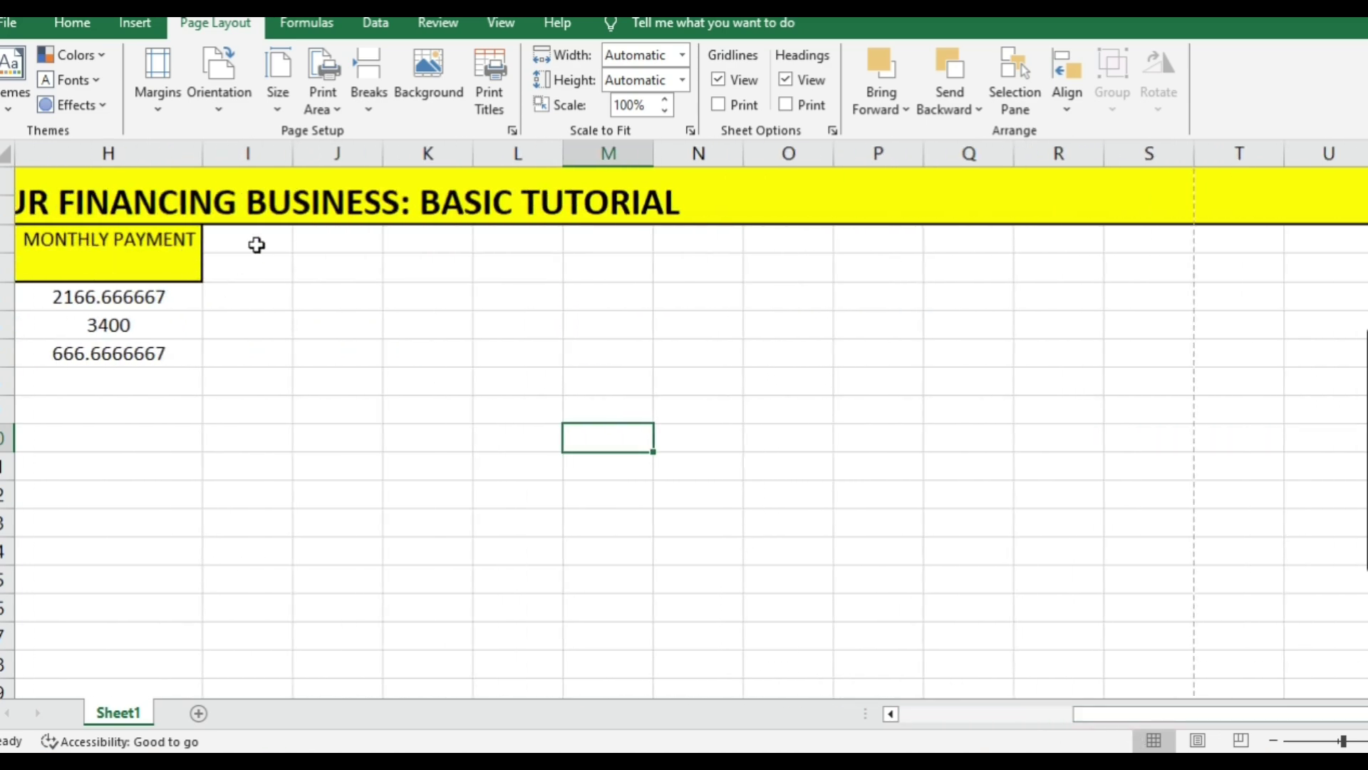
{"action": "left_click", "coordinate": [257, 245]}
{"action": "left_click_drag", "start_coordinate": [1103, 719], "coordinate": [1077, 718]}
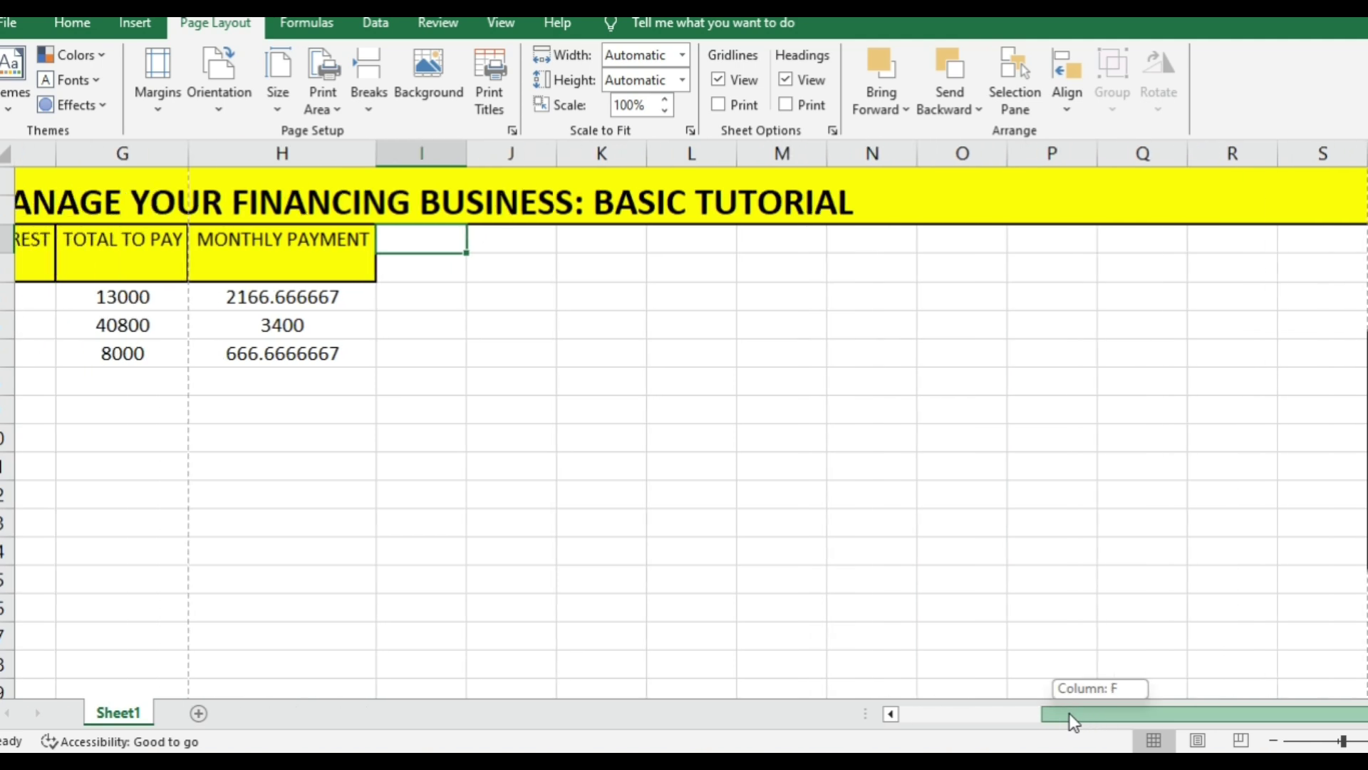
{"action": "left_click_drag", "start_coordinate": [428, 155], "coordinate": [347, 154]}
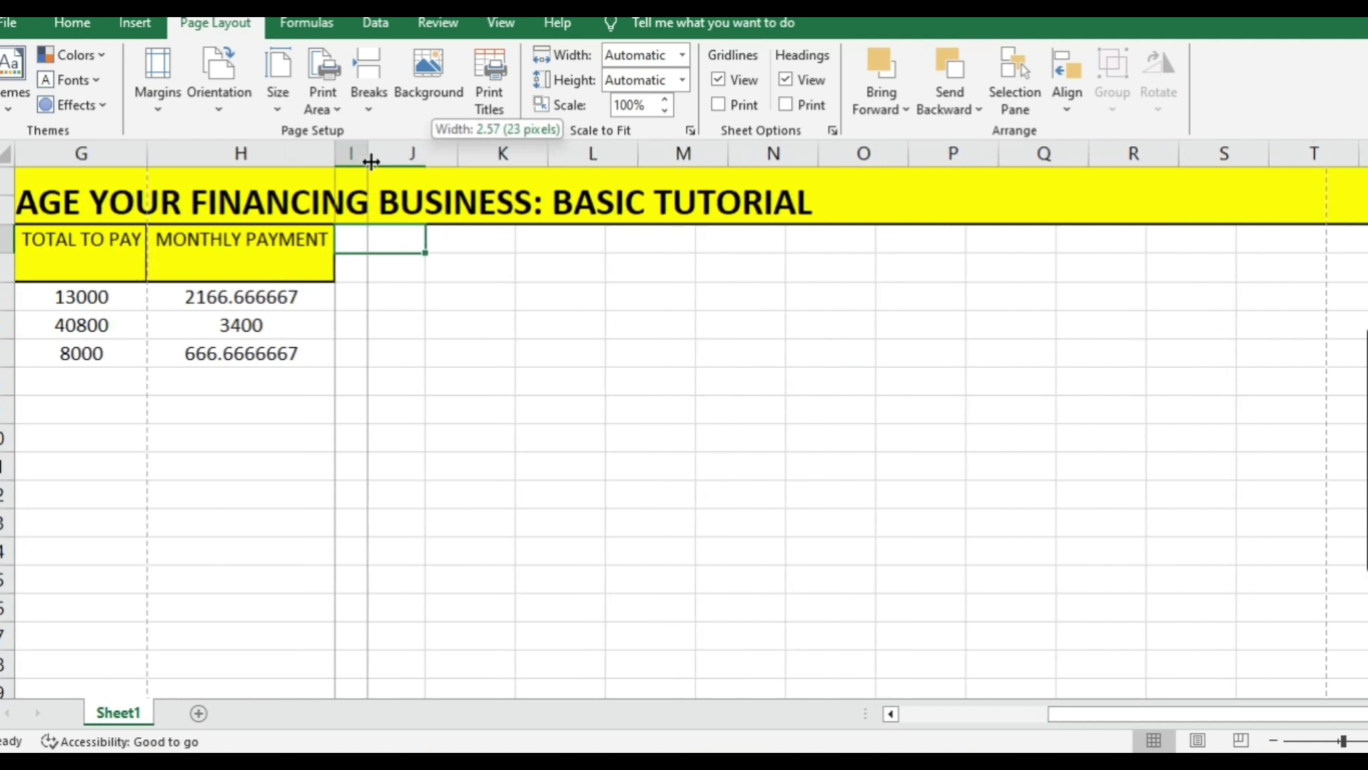
Step: Widen column I very slightly and settle on cell J2 for the first month heading
{"action": "left_click", "coordinate": [380, 244]}
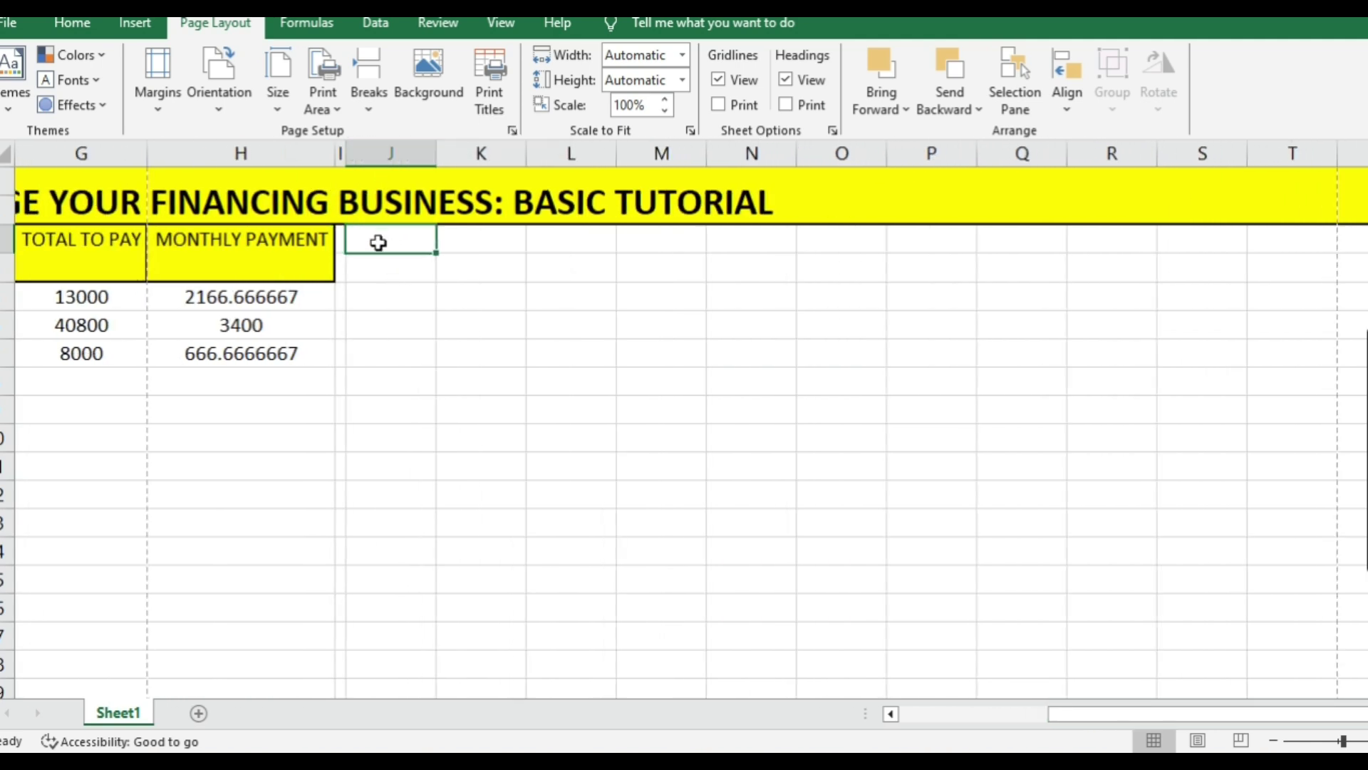
{"action": "left_click_drag", "start_coordinate": [351, 164], "coordinate": [357, 169]}
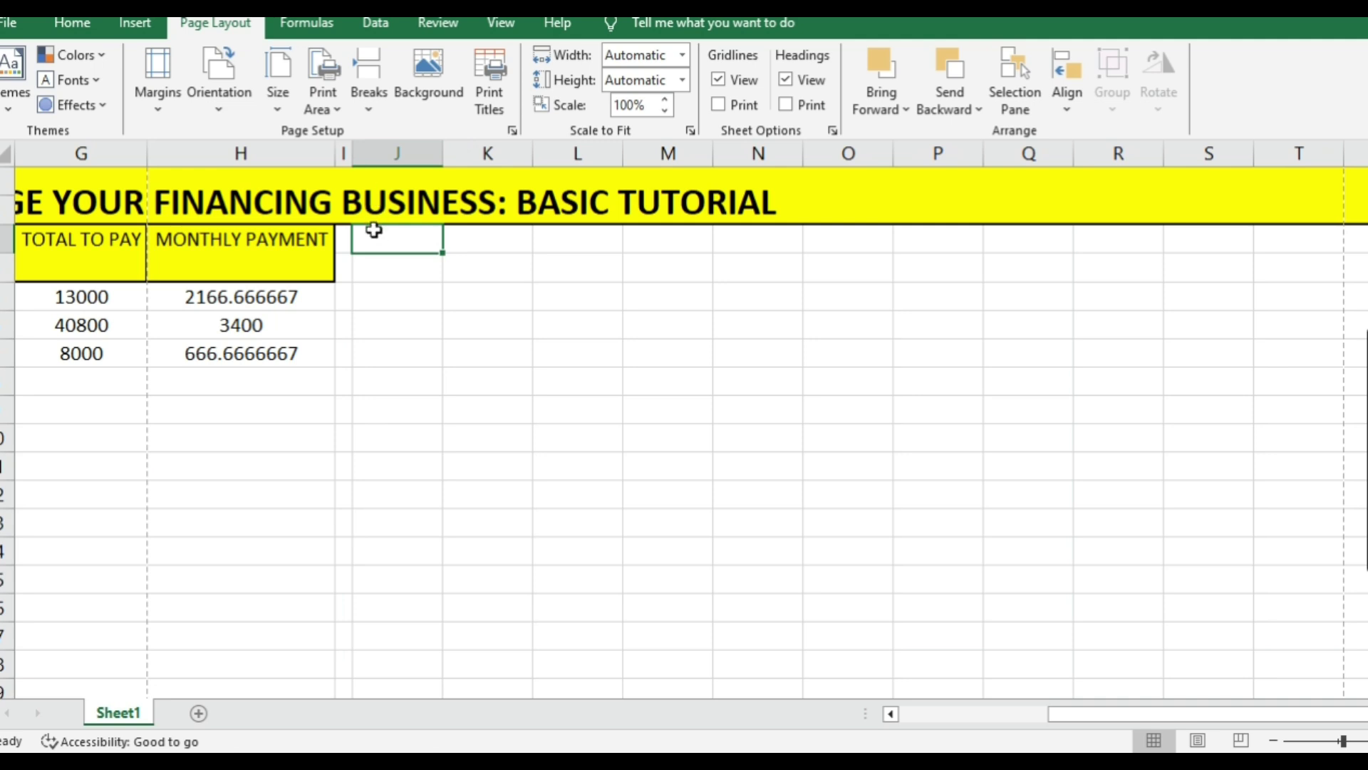
{"action": "left_click", "coordinate": [380, 274]}
{"action": "left_click", "coordinate": [378, 235]}
{"action": "left_click", "coordinate": [385, 265]}
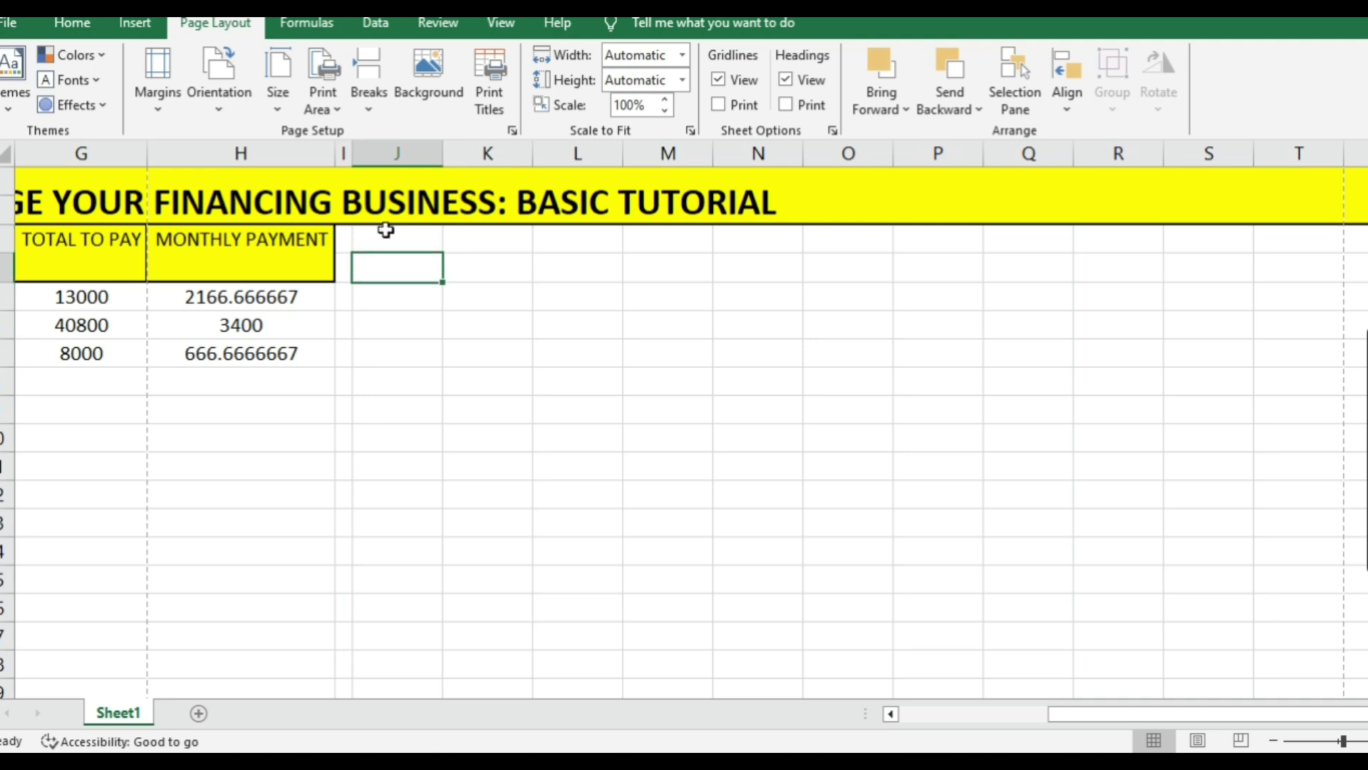
{"action": "left_click", "coordinate": [385, 230]}
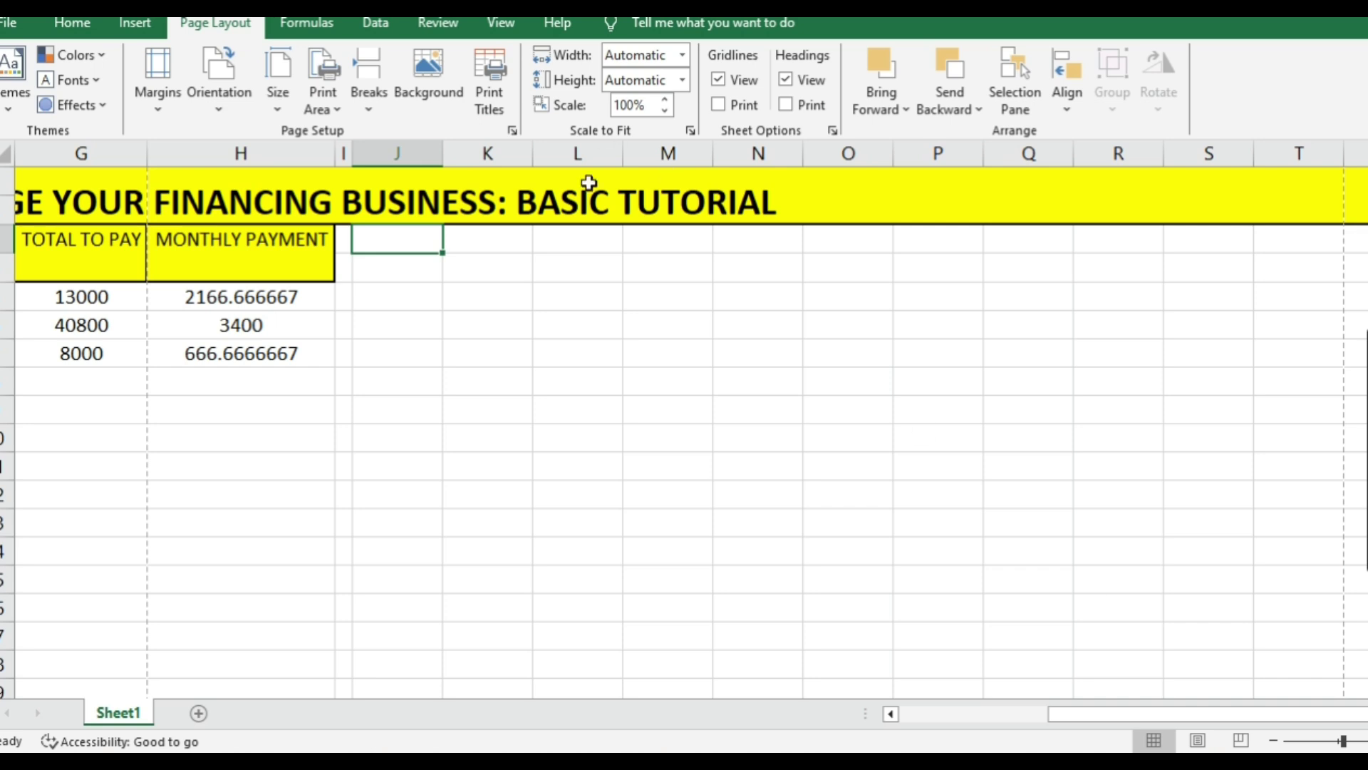
{"action": "key", "text": "Down"}
{"action": "key", "text": "Up"}
{"action": "key", "text": "Down"}
{"action": "key", "text": "Up"}
{"action": "key", "text": "Down"}
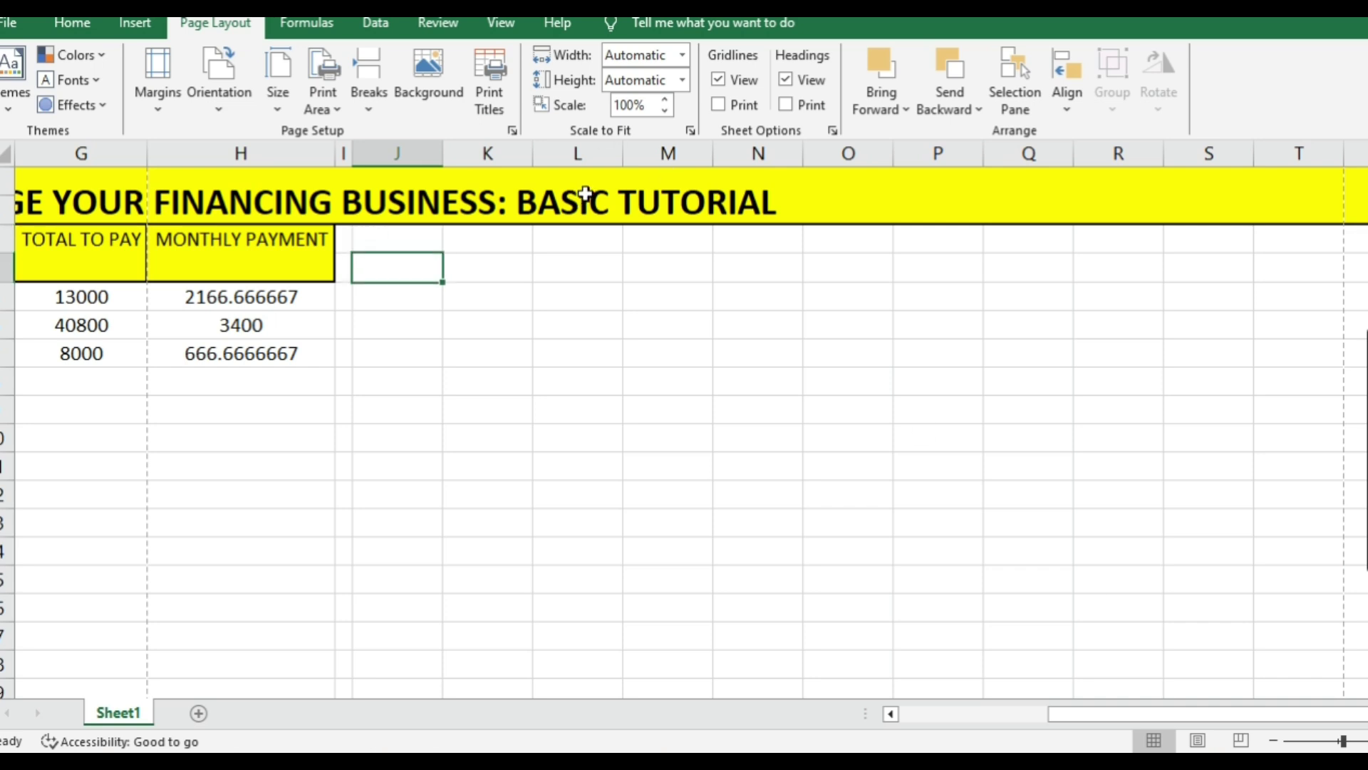
{"action": "key", "text": "Up"}
{"action": "key", "text": "Down"}
{"action": "key", "text": "Up"}
{"action": "key", "text": "Down"}
{"action": "key", "text": "Up"}
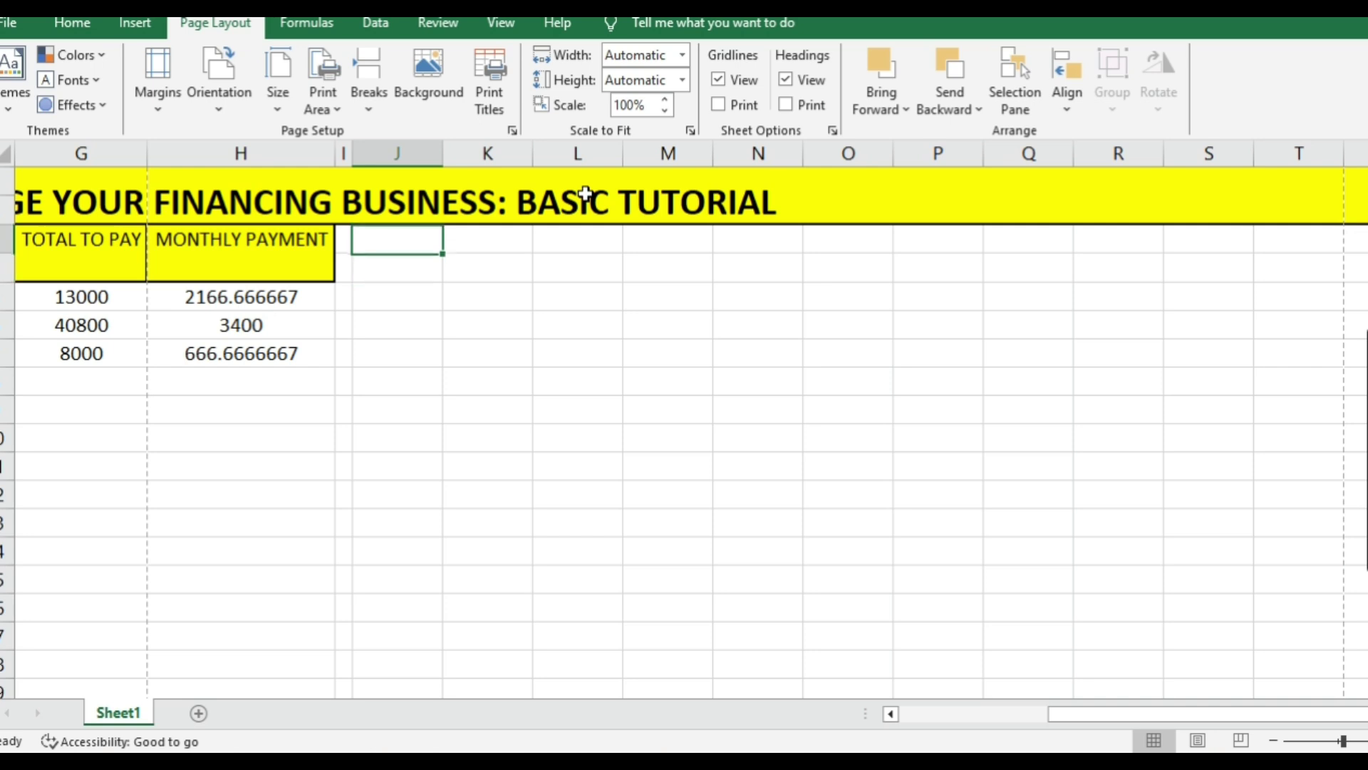
{"action": "key", "text": "Down"}
{"action": "key", "text": "Up"}
{"action": "key", "text": "Down"}
{"action": "key", "text": "Up"}
{"action": "key", "text": "Down"}
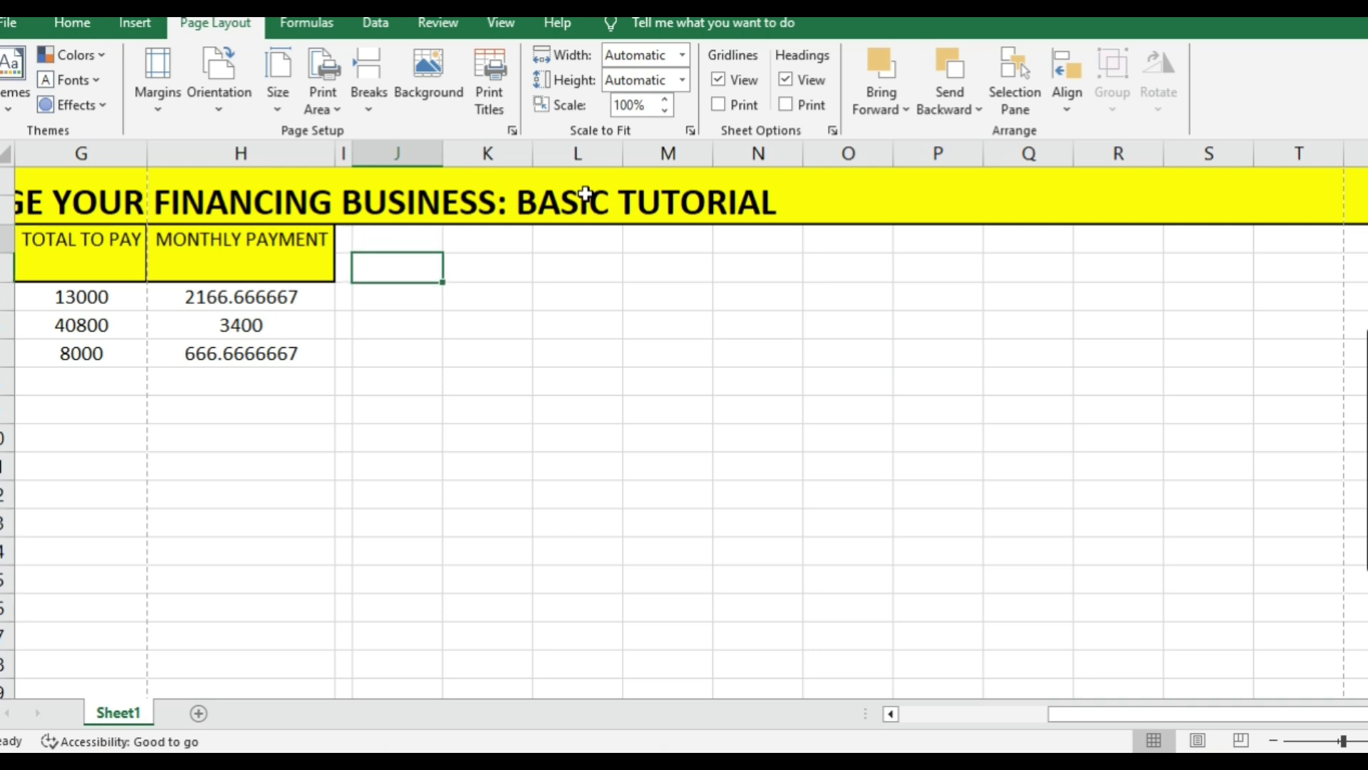
{"action": "key", "text": "Up"}
{"action": "key", "text": "Down"}
{"action": "key", "text": "Up"}
Step: Enter Jan, Feb, March, Apr and May across J2–N2, dismissing the antivirus pop-up
{"action": "type", "text": "Ja"}
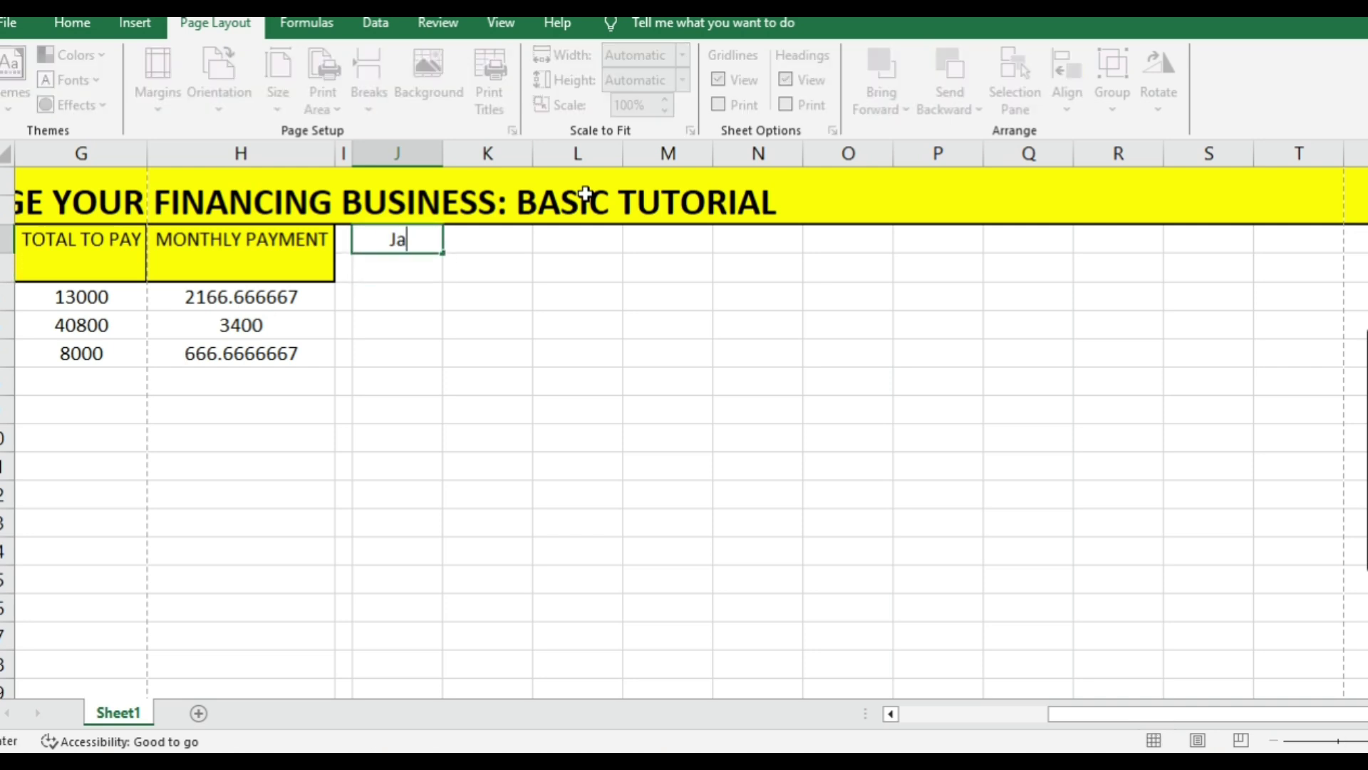
{"action": "key", "text": "Tab"}
{"action": "type", "text": "Feb"}
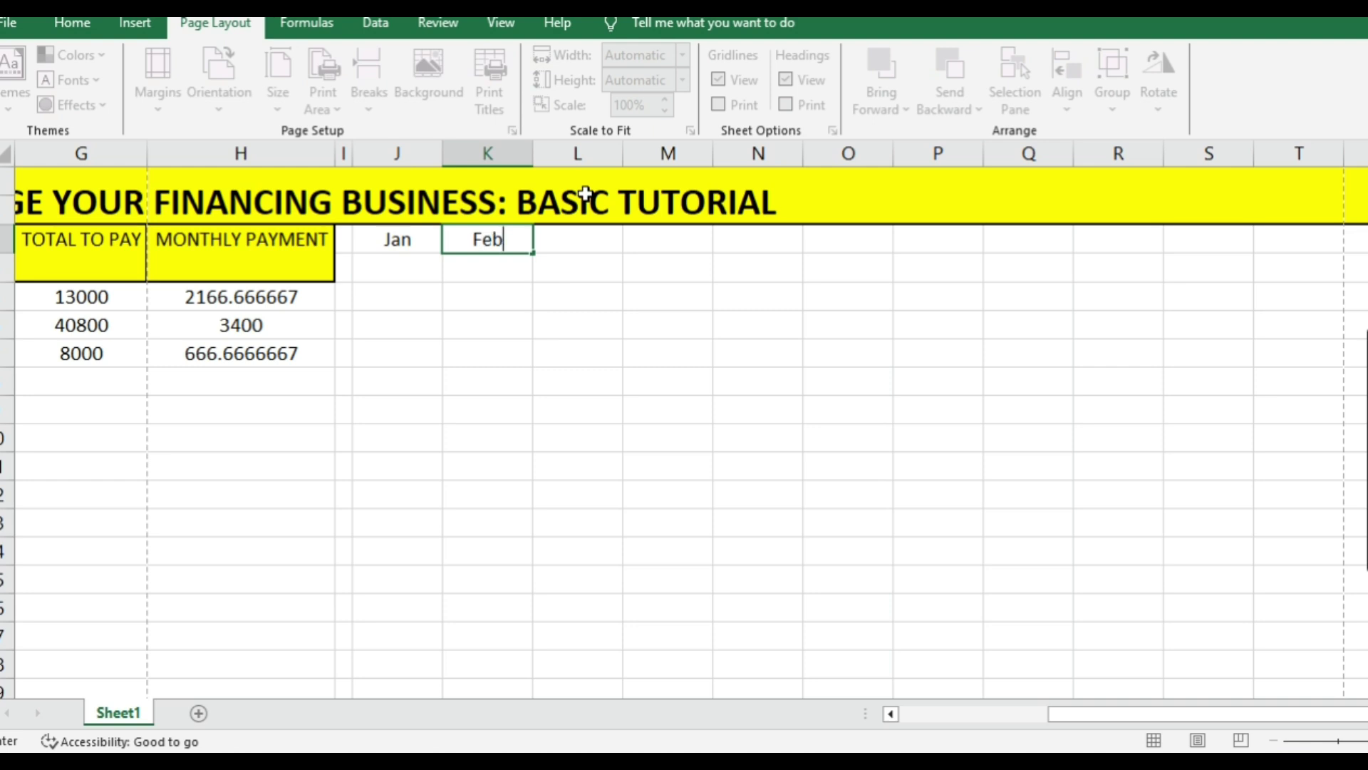
{"action": "key", "text": "Tab"}
{"action": "type", "text": "March"}
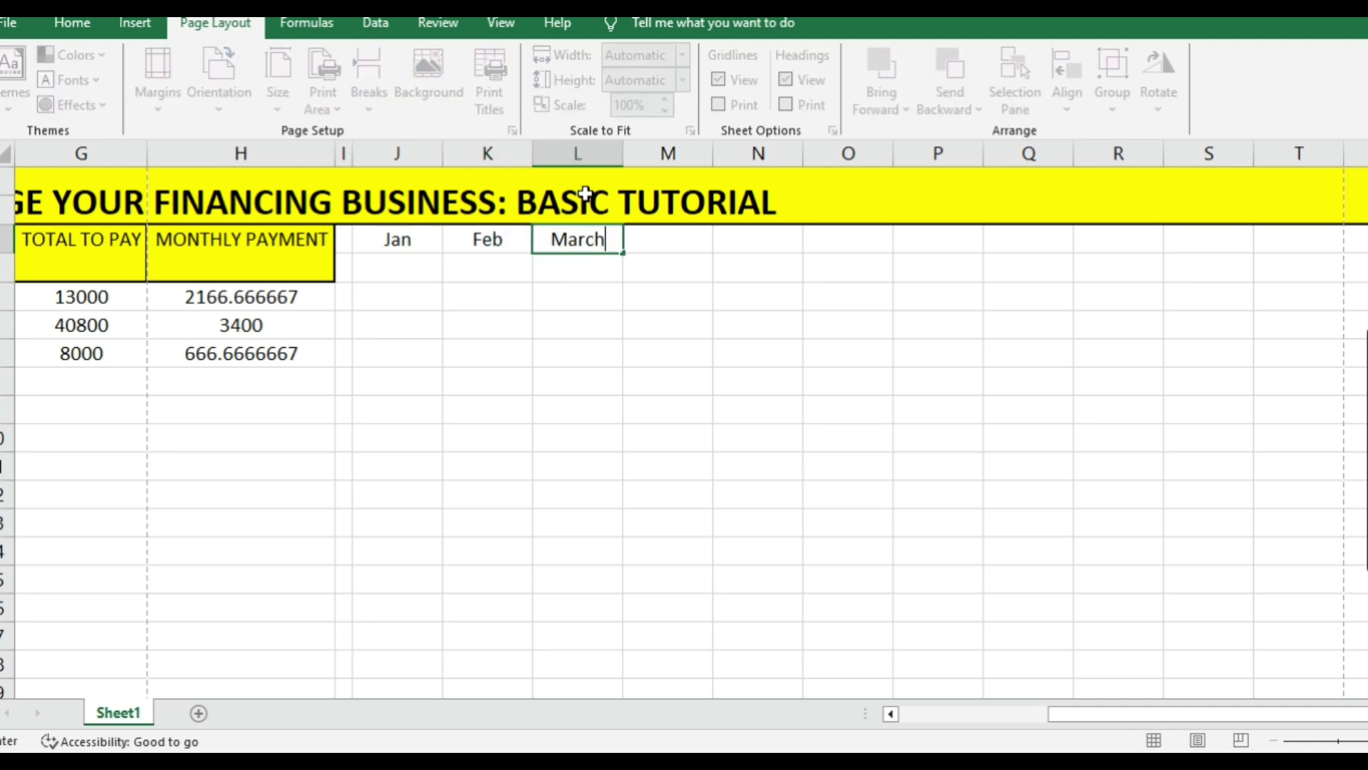
{"action": "key", "text": "Tab"}
{"action": "type", "text": "Apr"}
{"action": "key", "text": "Tab"}
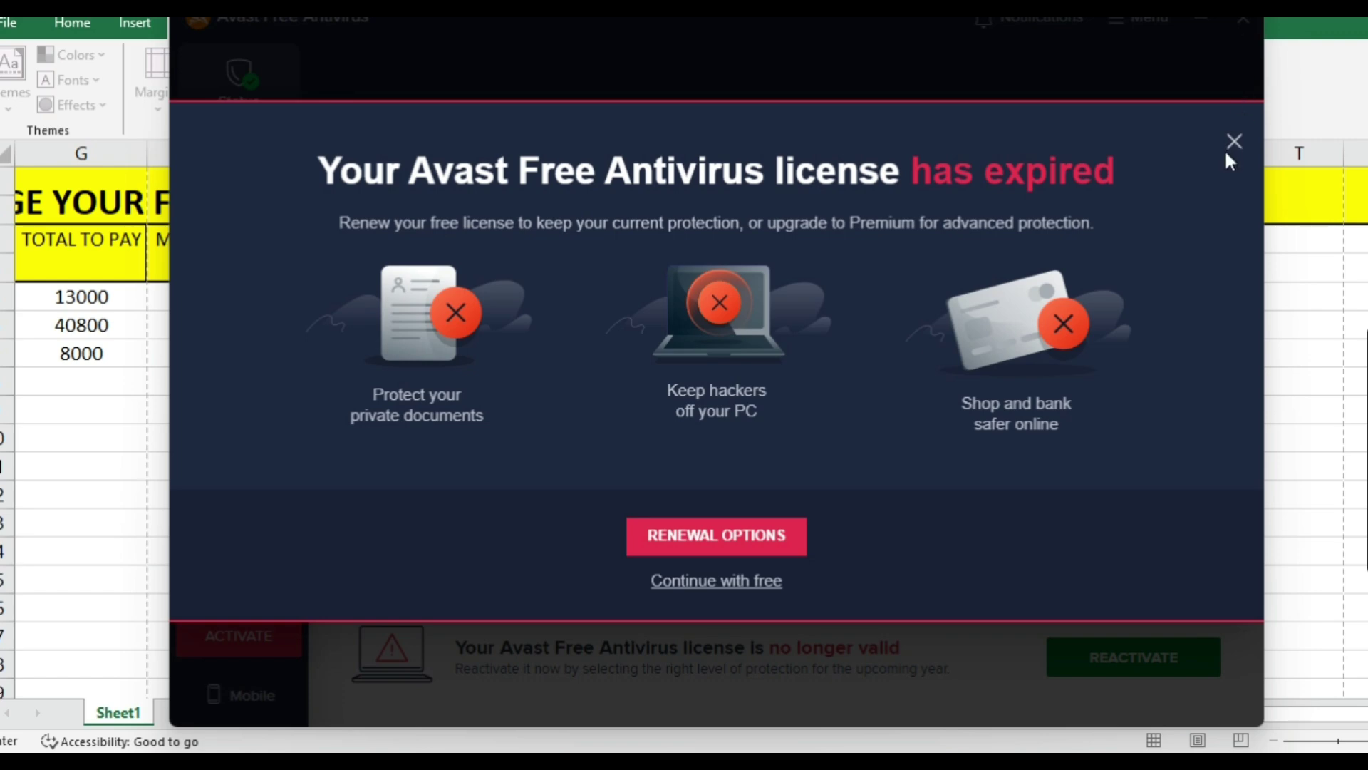
{"action": "left_click", "coordinate": [1234, 141]}
{"action": "left_click", "coordinate": [1236, 25]}
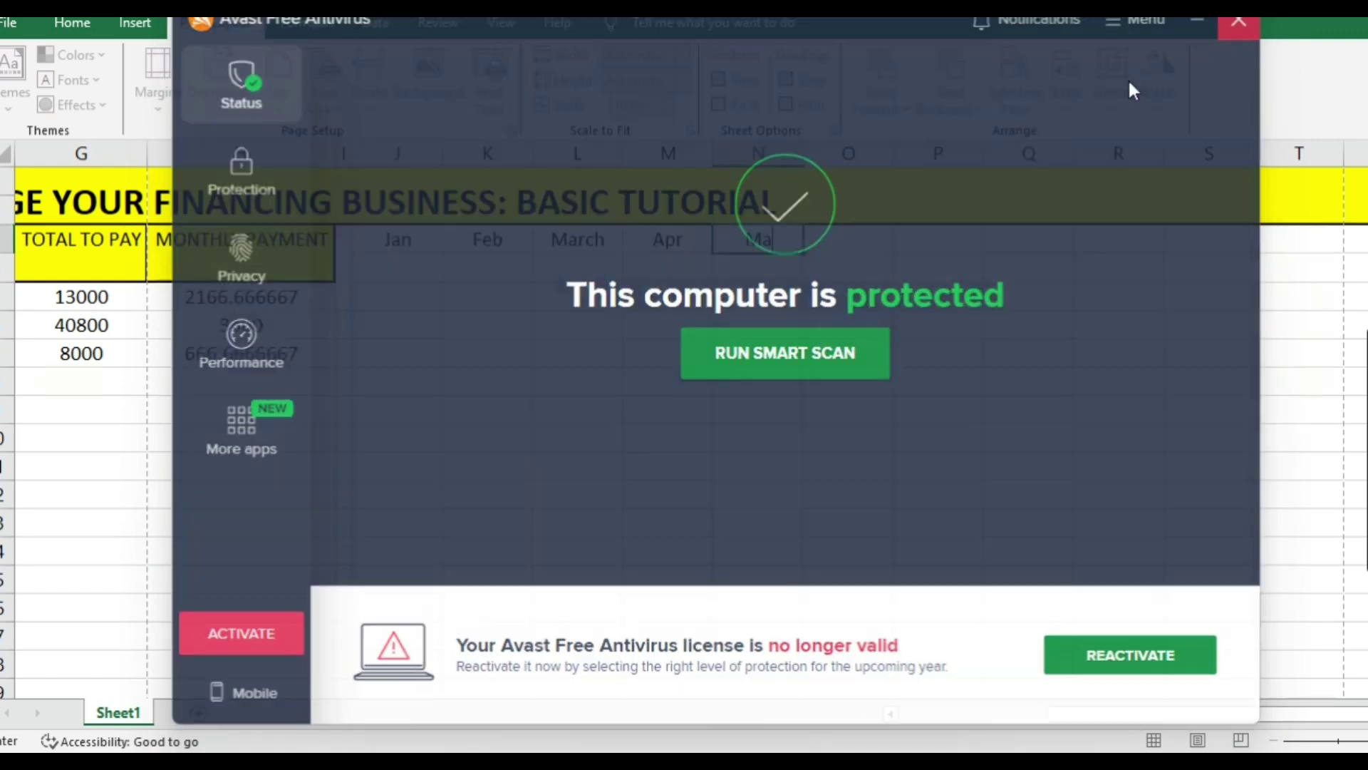
{"action": "type", "text": "y"}
{"action": "key", "text": "Tab"}
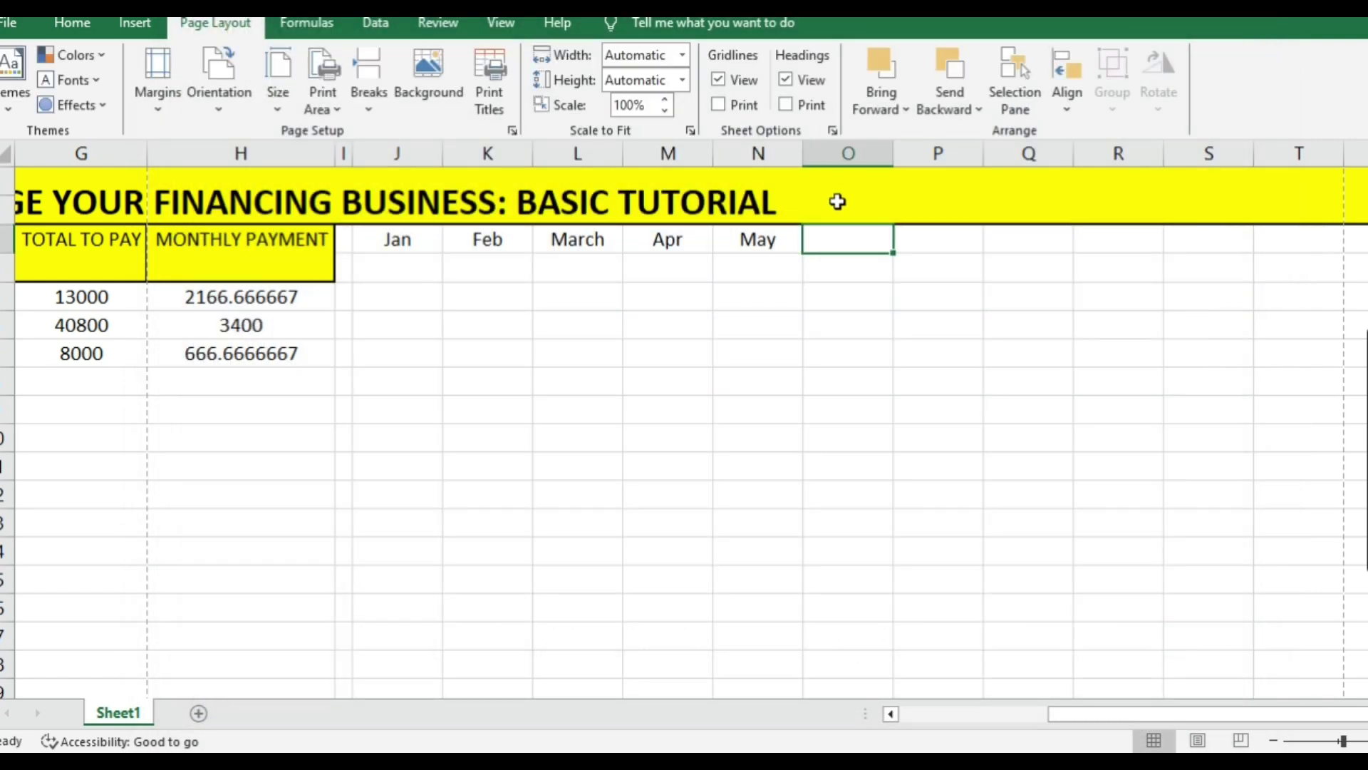
Step: Enter June, July, Aug, Sept and Oct in O2–S2, correcting the misspelled June
{"action": "type", "text": "Junw"}
{"action": "key", "text": "Tab"}
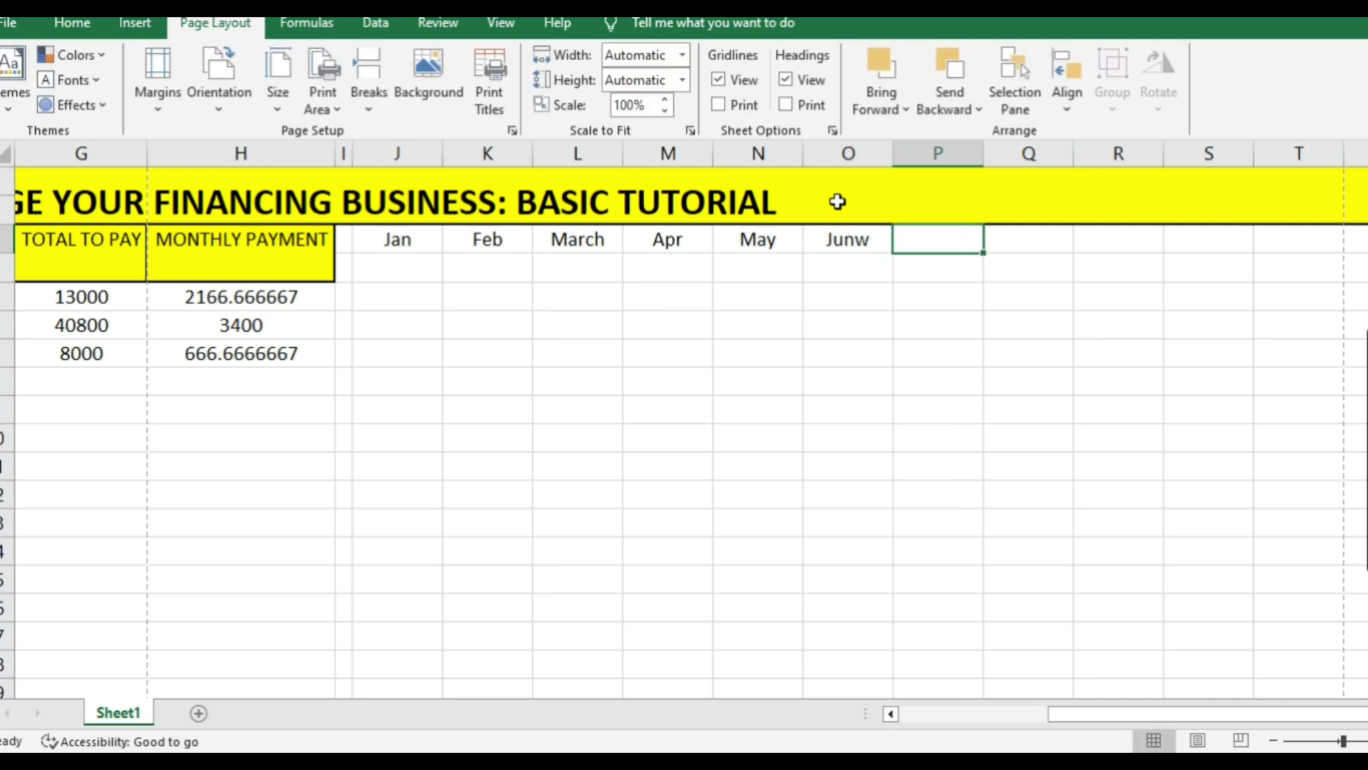
{"action": "key", "text": "shift+Tab"}
{"action": "type", "text": "June"}
{"action": "key", "text": "Tab"}
{"action": "type", "text": "ly"}
{"action": "key", "text": "Tab"}
{"action": "type", "text": "Aug"}
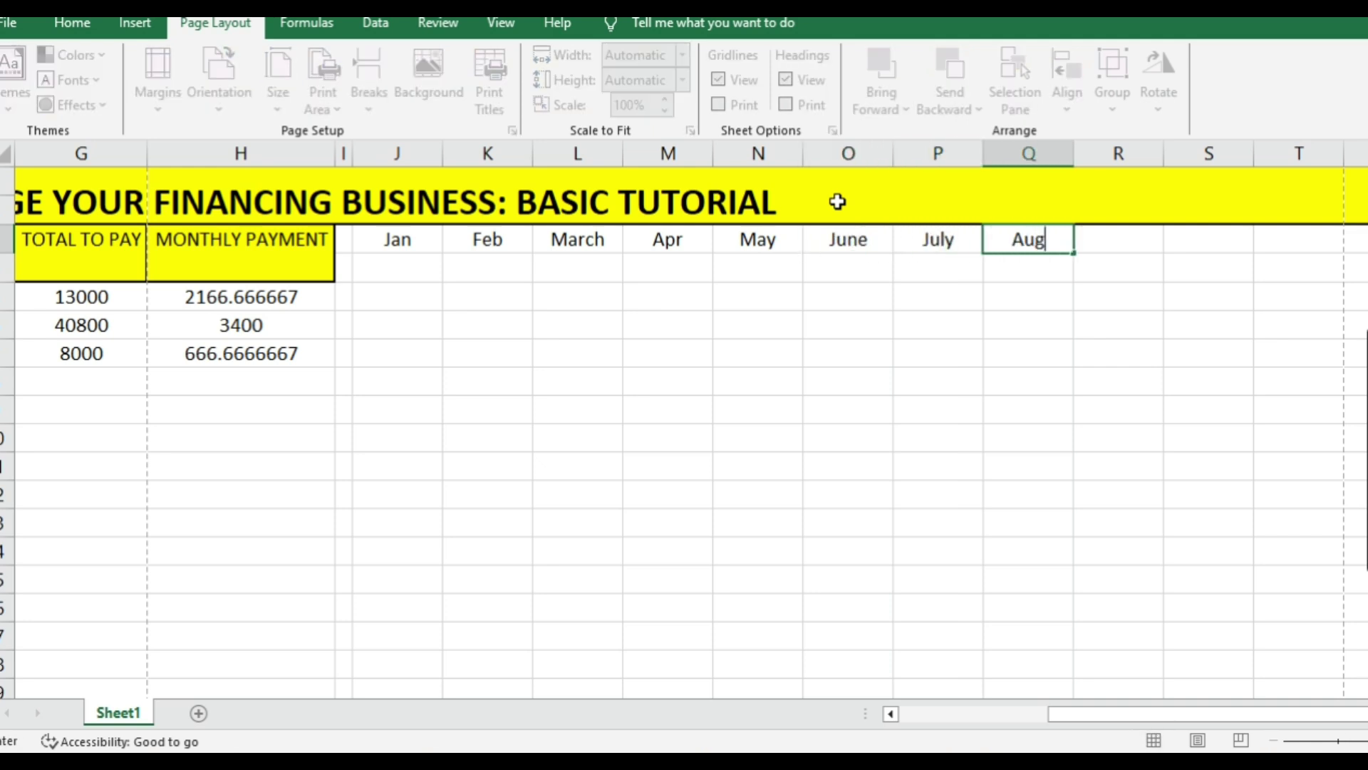
{"action": "key", "text": "Tab"}
{"action": "type", "text": "Sept"}
{"action": "key", "text": "Tab"}
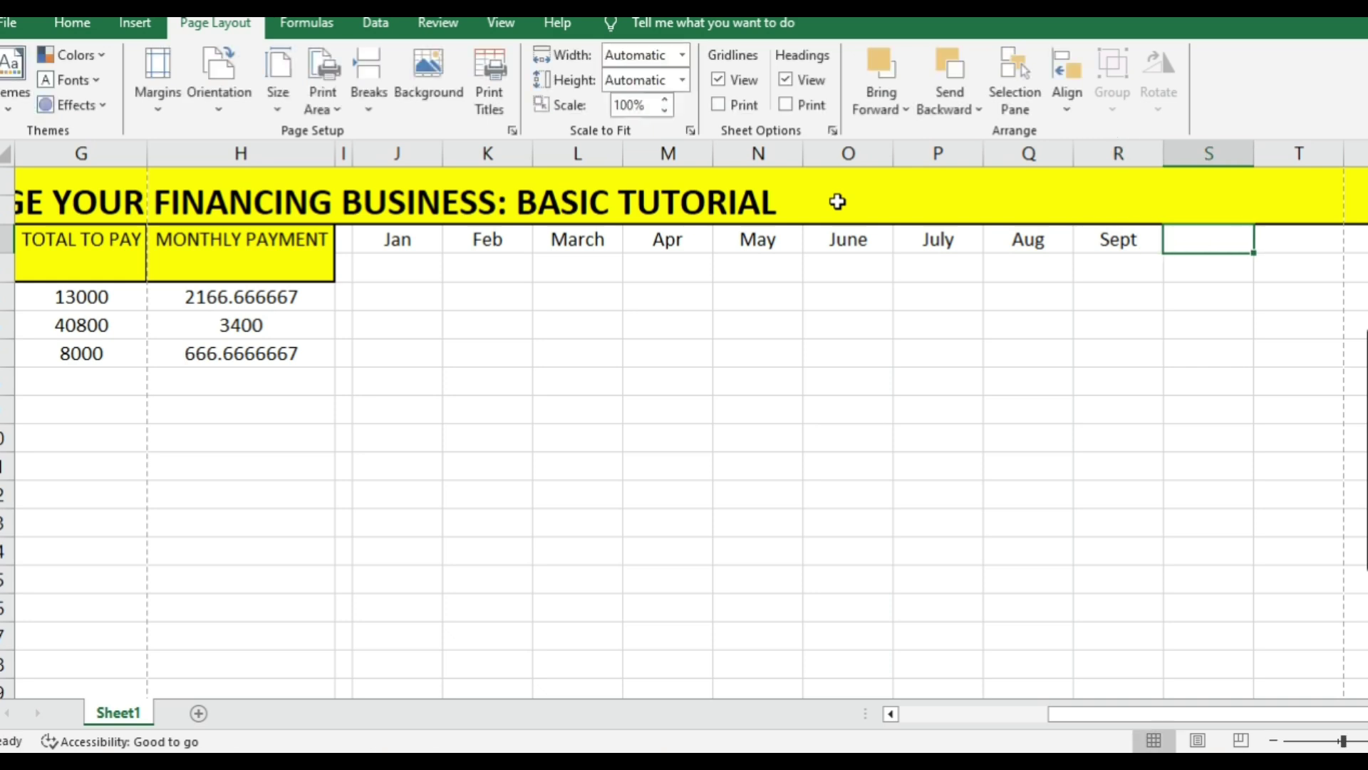
{"action": "type", "text": "Oct"}
{"action": "key", "text": "Left"}
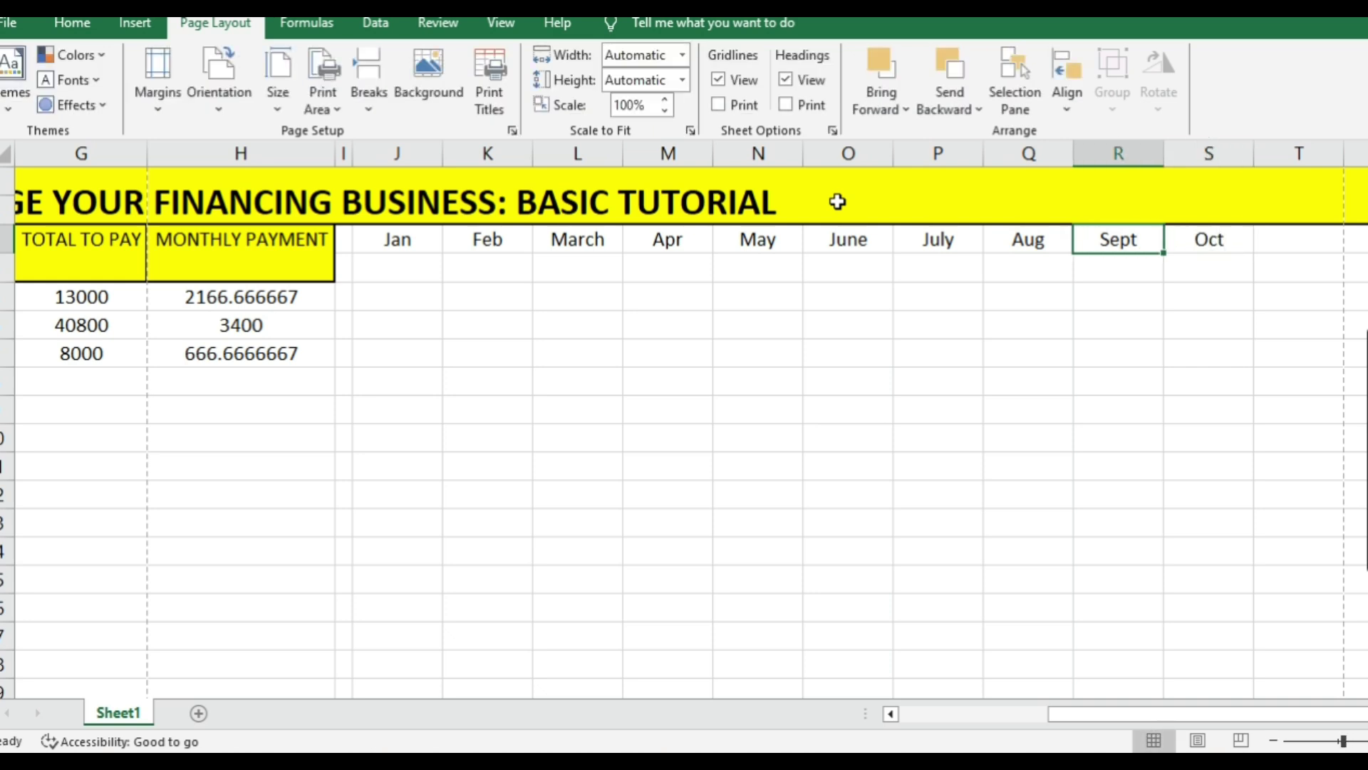
Step: Add a TOTAL PAYMENTS heading in column T, with TOTAL in T2 and PAYMENTS below
{"action": "left_click", "coordinate": [1276, 238]}
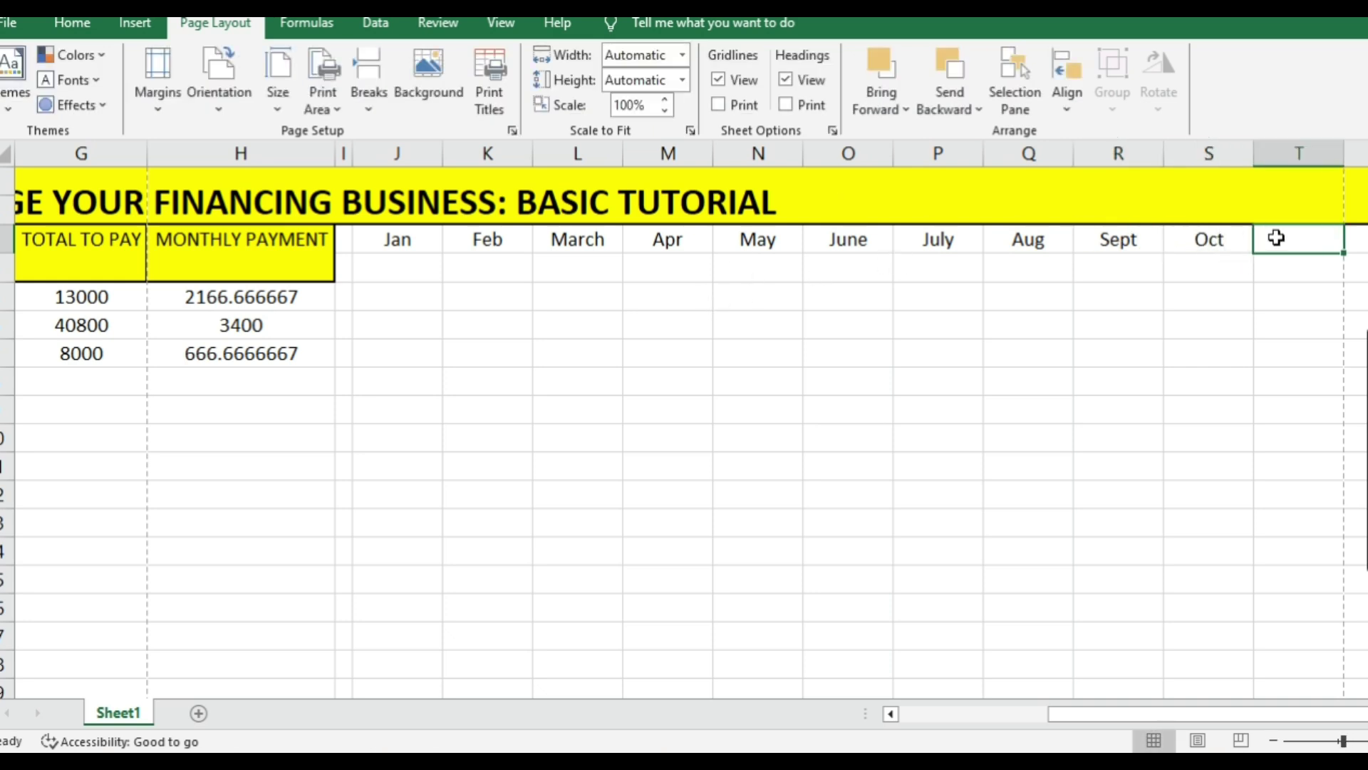
{"action": "type", "text": "TO"}
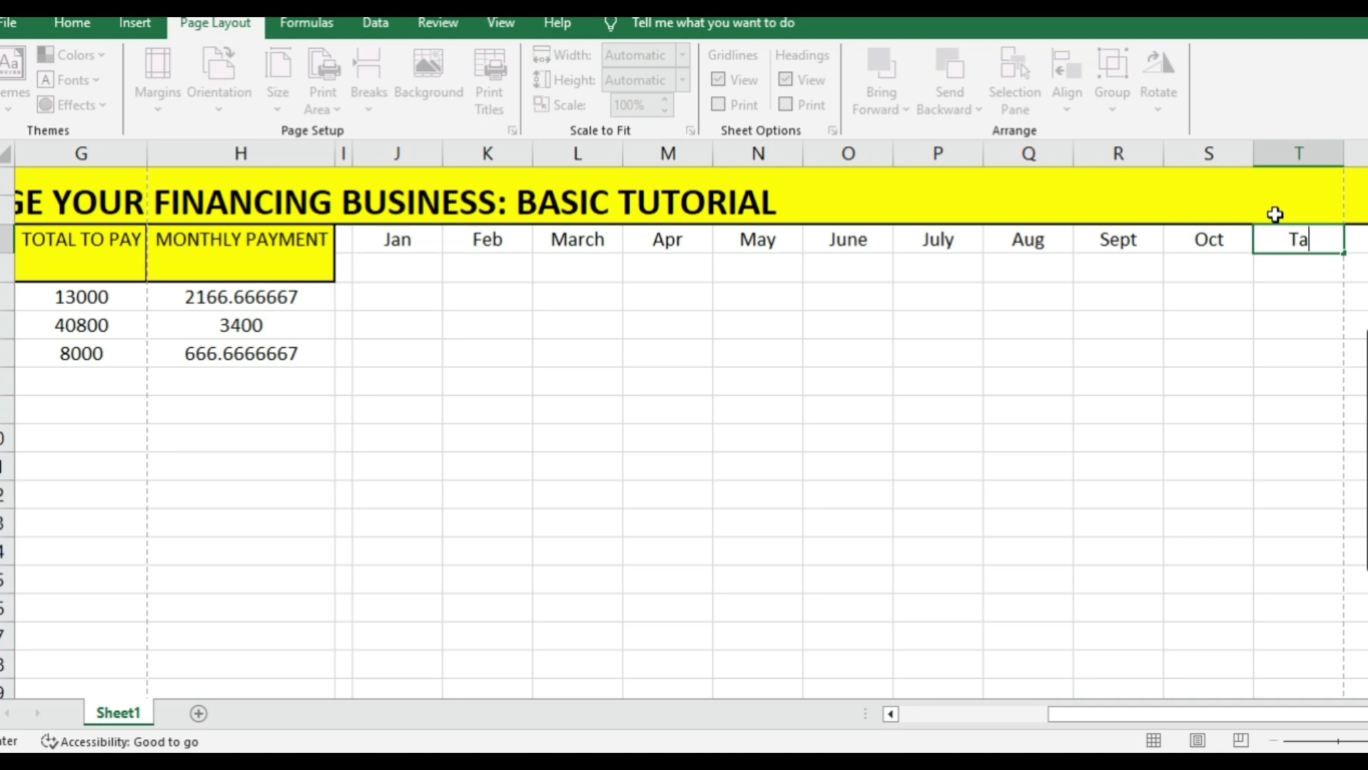
{"action": "type", "text": "TAL"}
{"action": "key", "text": "Return"}
{"action": "type", "text": "PA"}
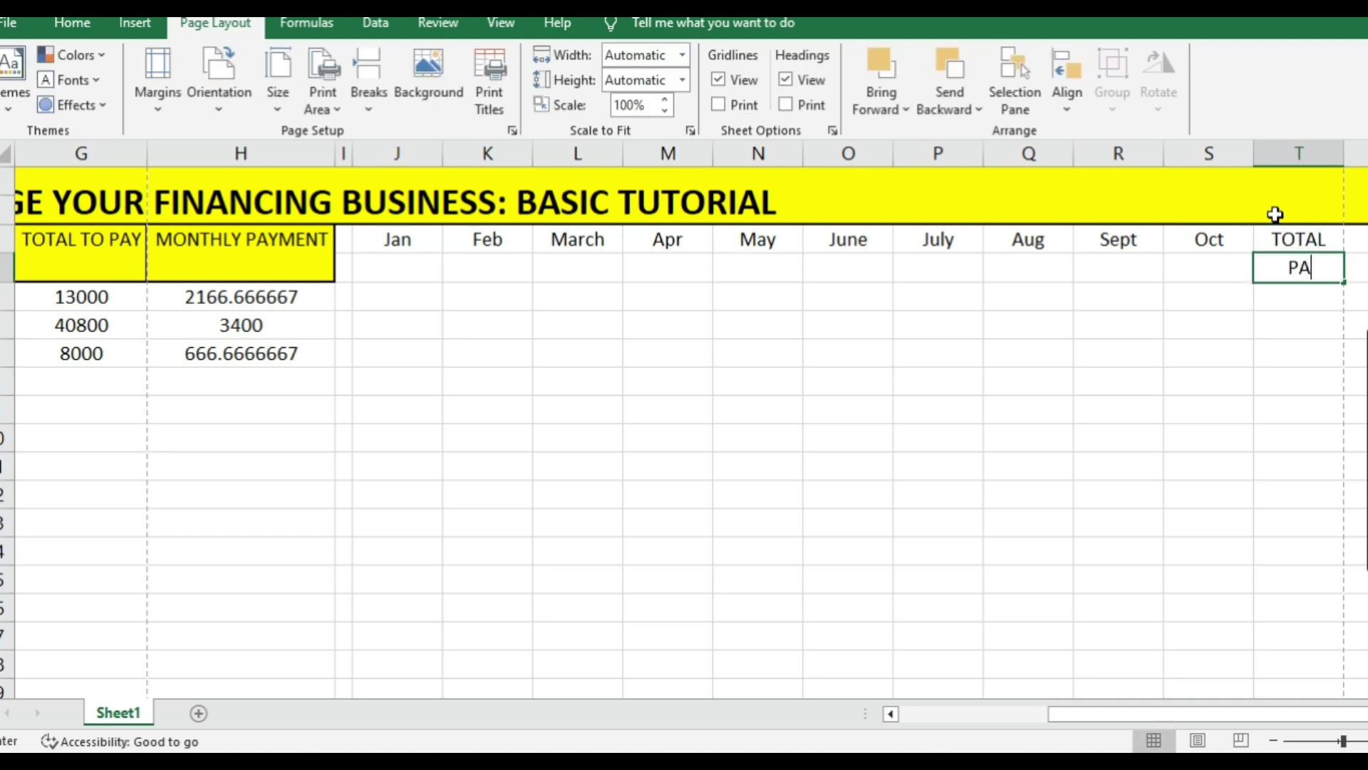
{"action": "type", "text": "YME"}
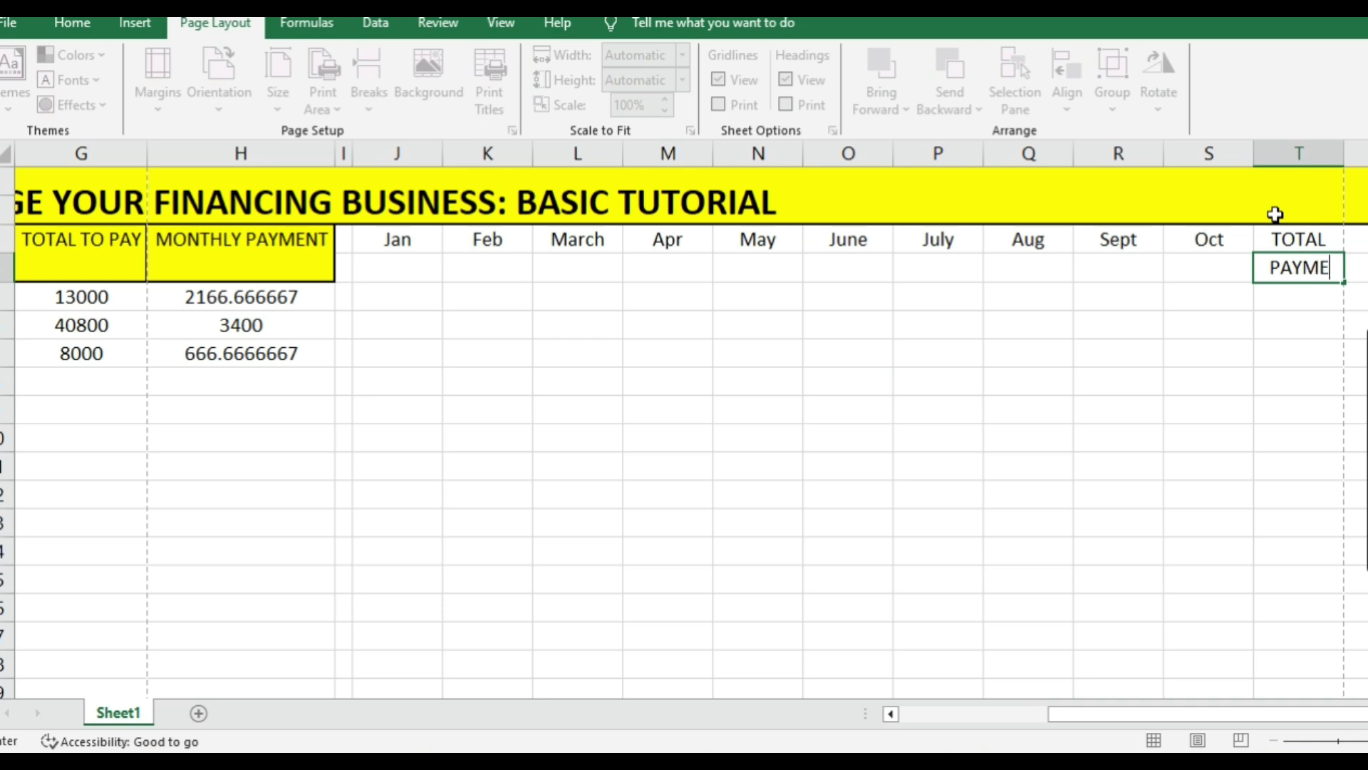
{"action": "type", "text": "NT"}
{"action": "key", "text": "BackSpace"}
{"action": "type", "text": "TY"}
{"action": "key", "text": "BackSpace"}
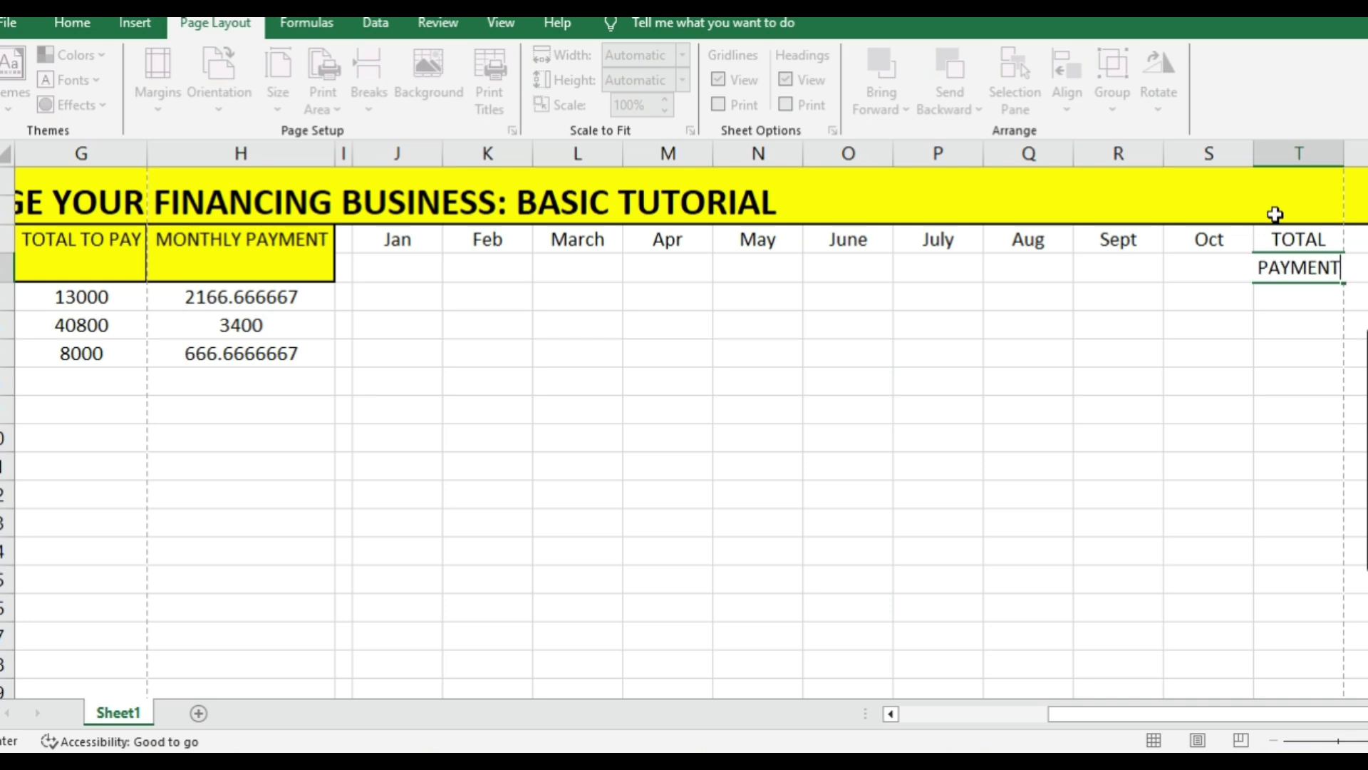
Step: Finish the PAYMENTS label and enter the Total and Balance heading lines in column U
{"action": "type", "text": "S"}
{"action": "mouse_move", "coordinate": [388, 242]}
{"action": "left_mouse_down"}
{"action": "mouse_move", "coordinate": [1165, 344]}
{"action": "mouse_move", "coordinate": [1211, 417]}
{"action": "left_mouse_up"}
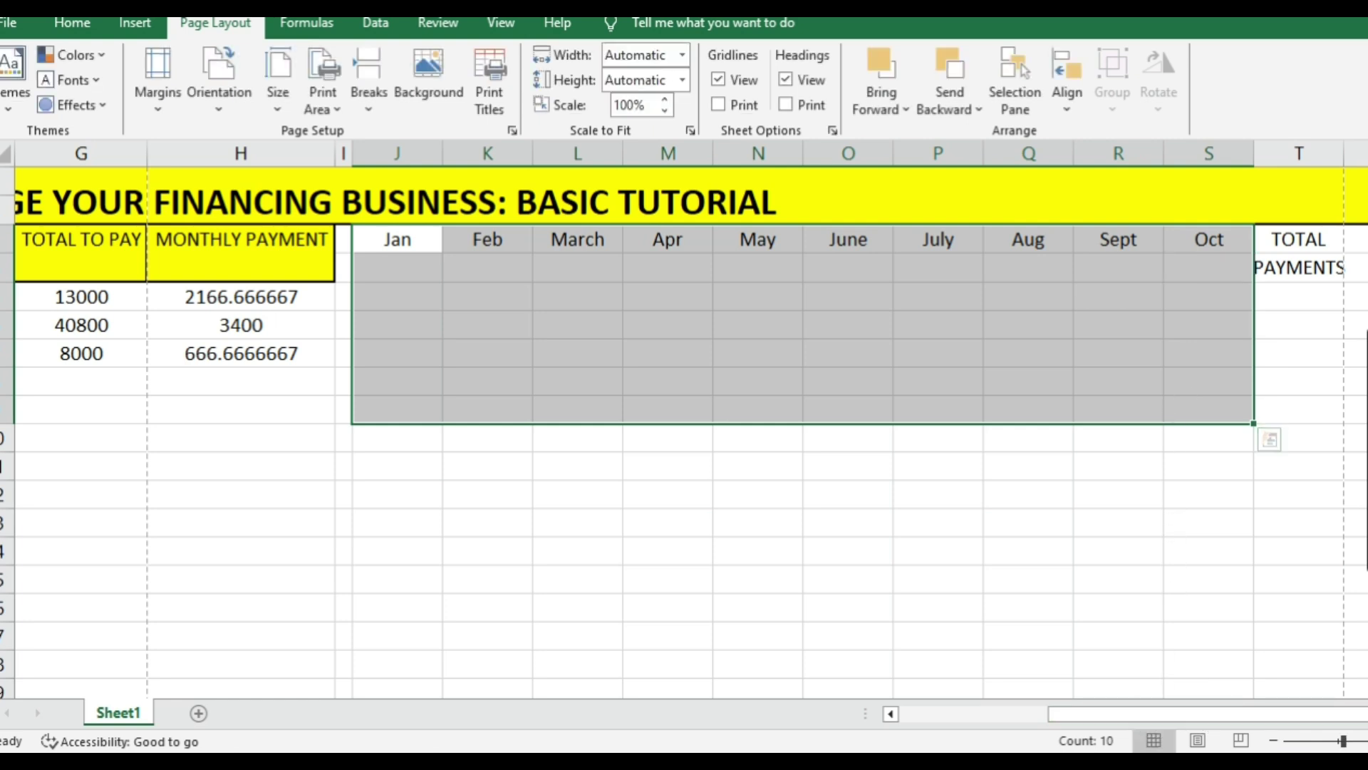
{"action": "left_click", "coordinate": [1361, 235]}
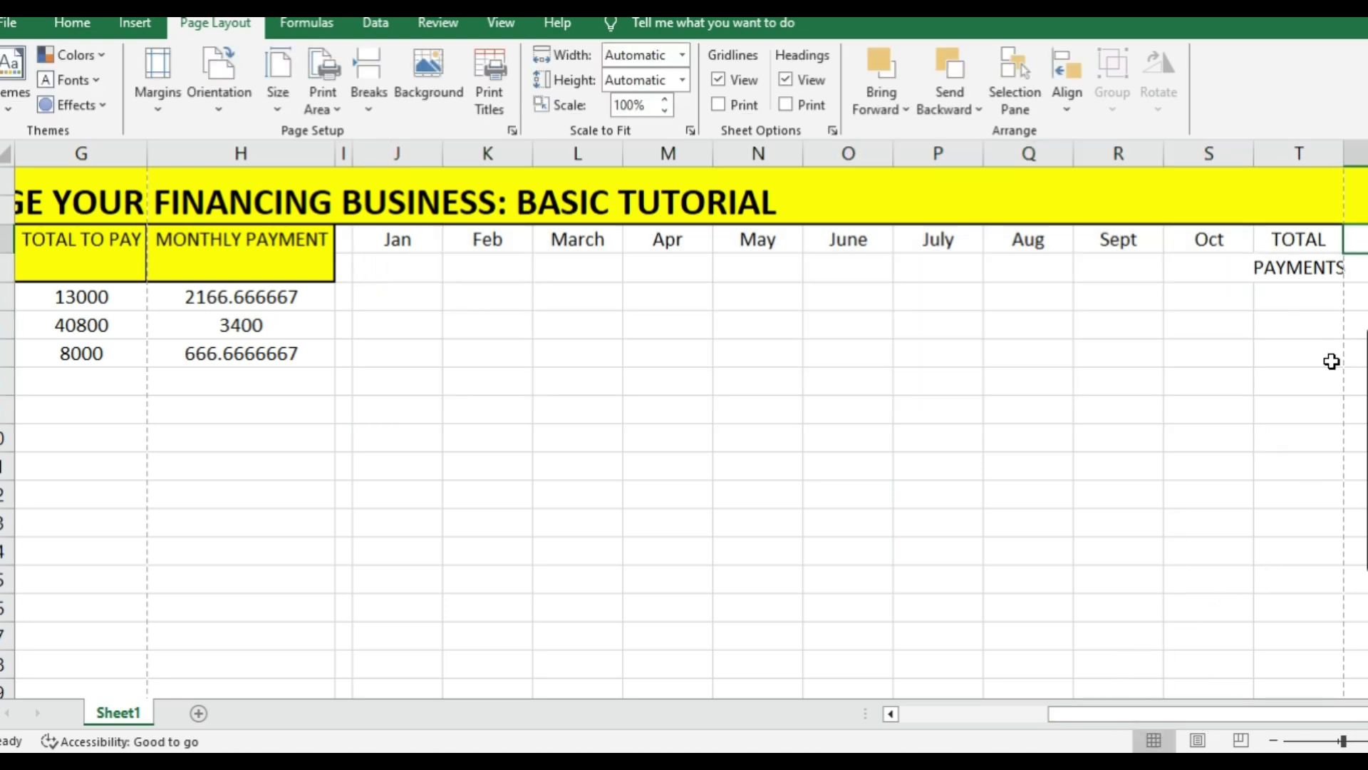
{"action": "type", "text": "="}
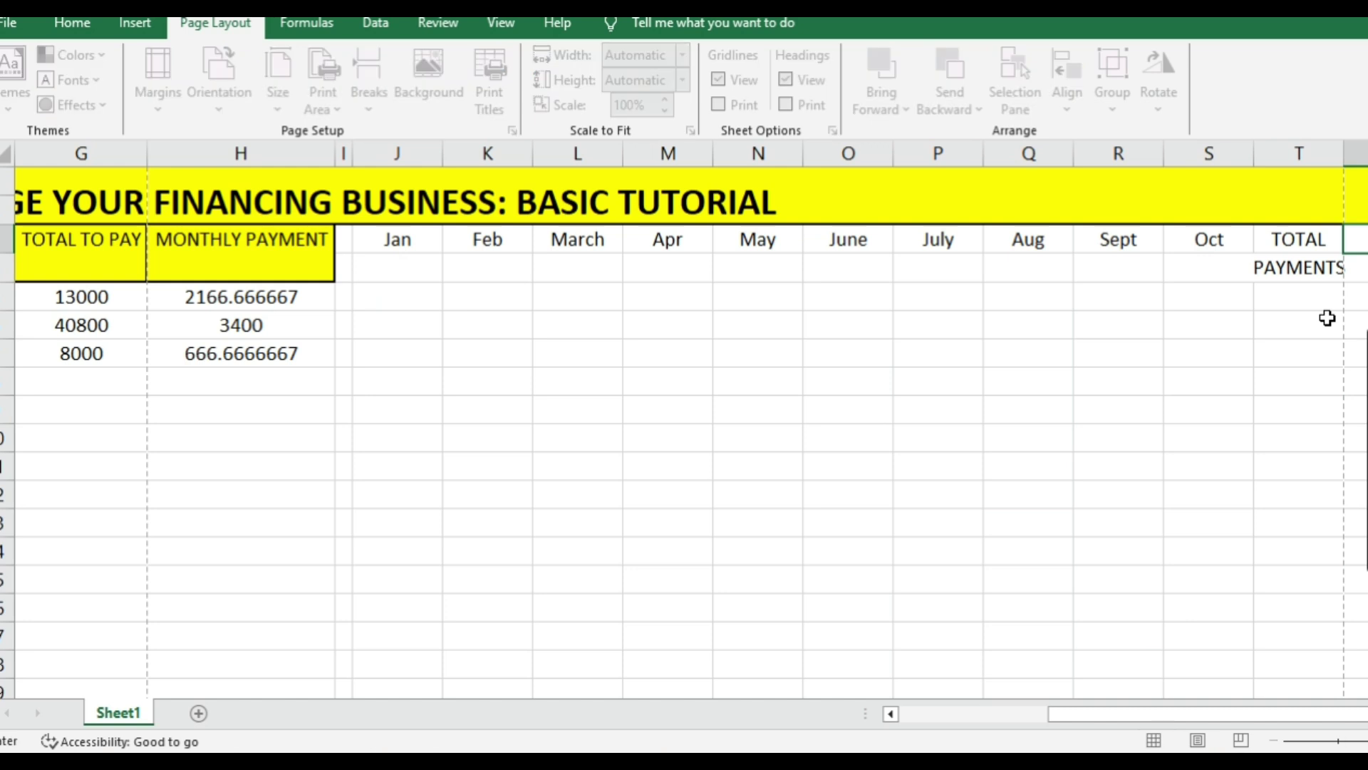
{"action": "key", "text": "Return"}
{"action": "type", "text": "="}
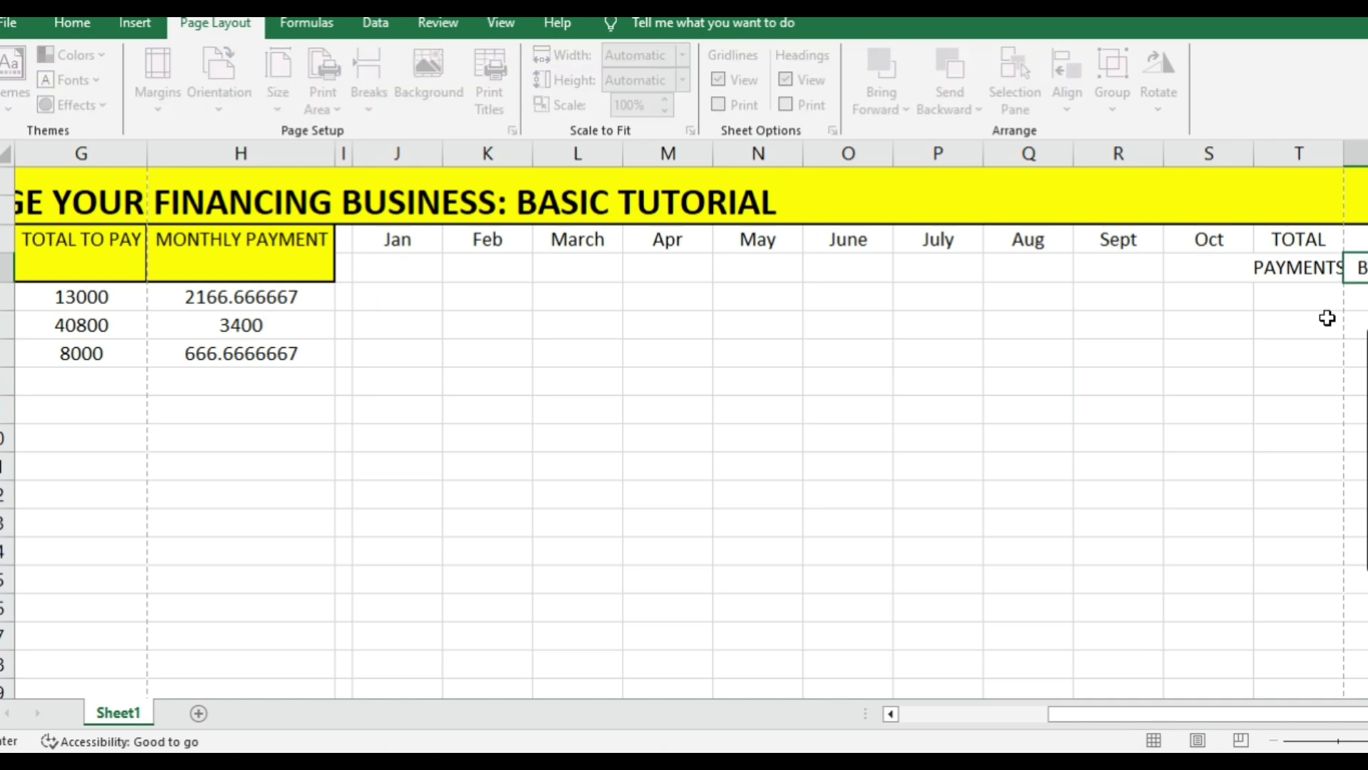
{"action": "key", "text": "Return"}
{"action": "key", "text": "Up"}
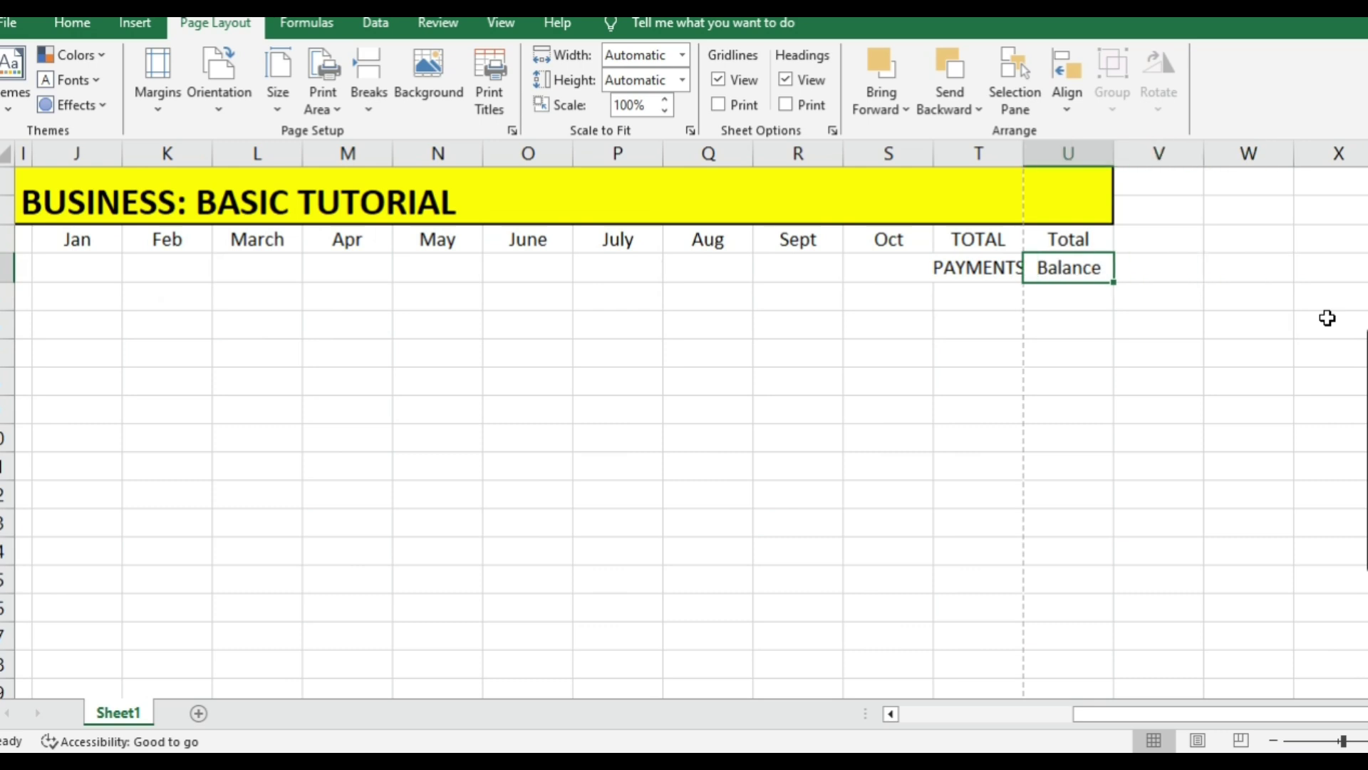
{"action": "key", "text": "Left"}
{"action": "key", "text": "Left"}
{"action": "key", "text": "Left"}
{"action": "key", "text": "Left"}
{"action": "key", "text": "Left"}
{"action": "key", "text": "Left"}
{"action": "key", "text": "Left"}
{"action": "key", "text": "Left"}
{"action": "key", "text": "Left"}
{"action": "key", "text": "Left"}
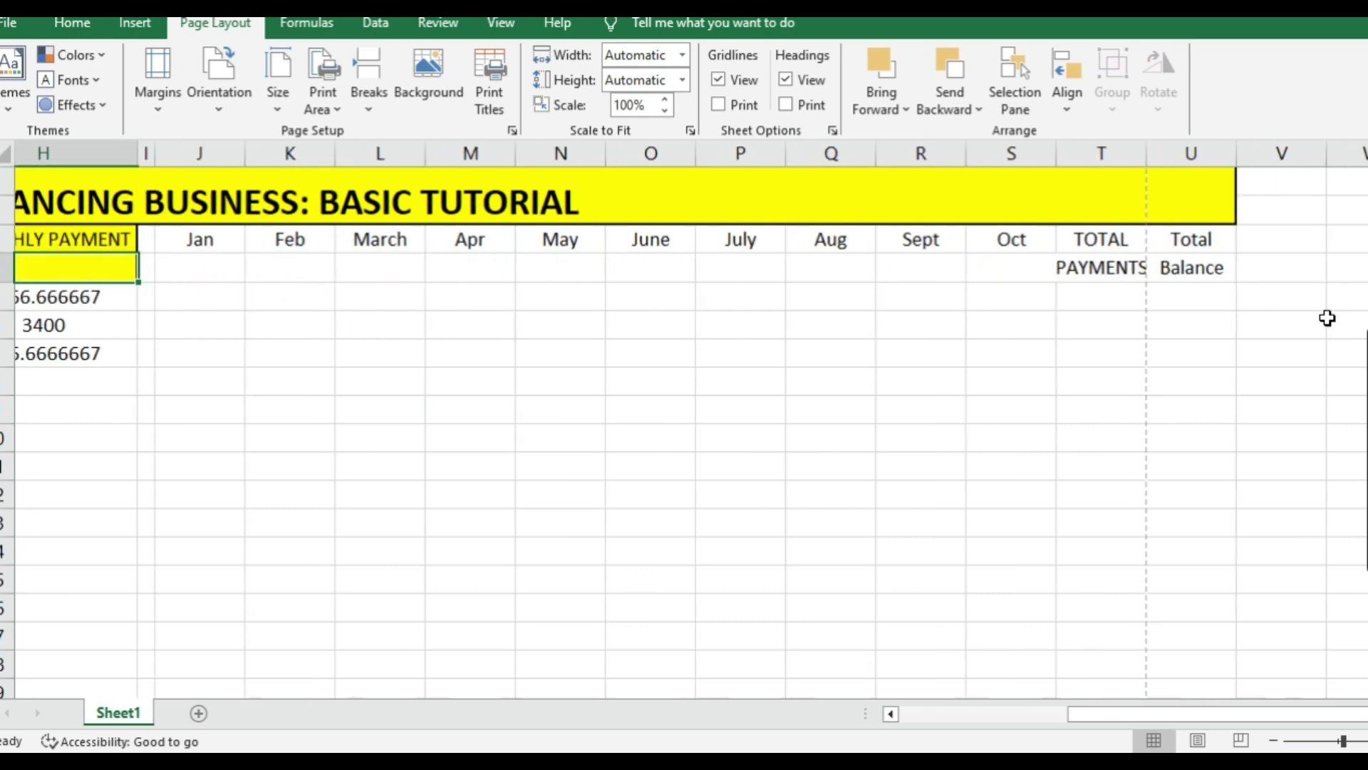
{"action": "key", "text": "Right"}
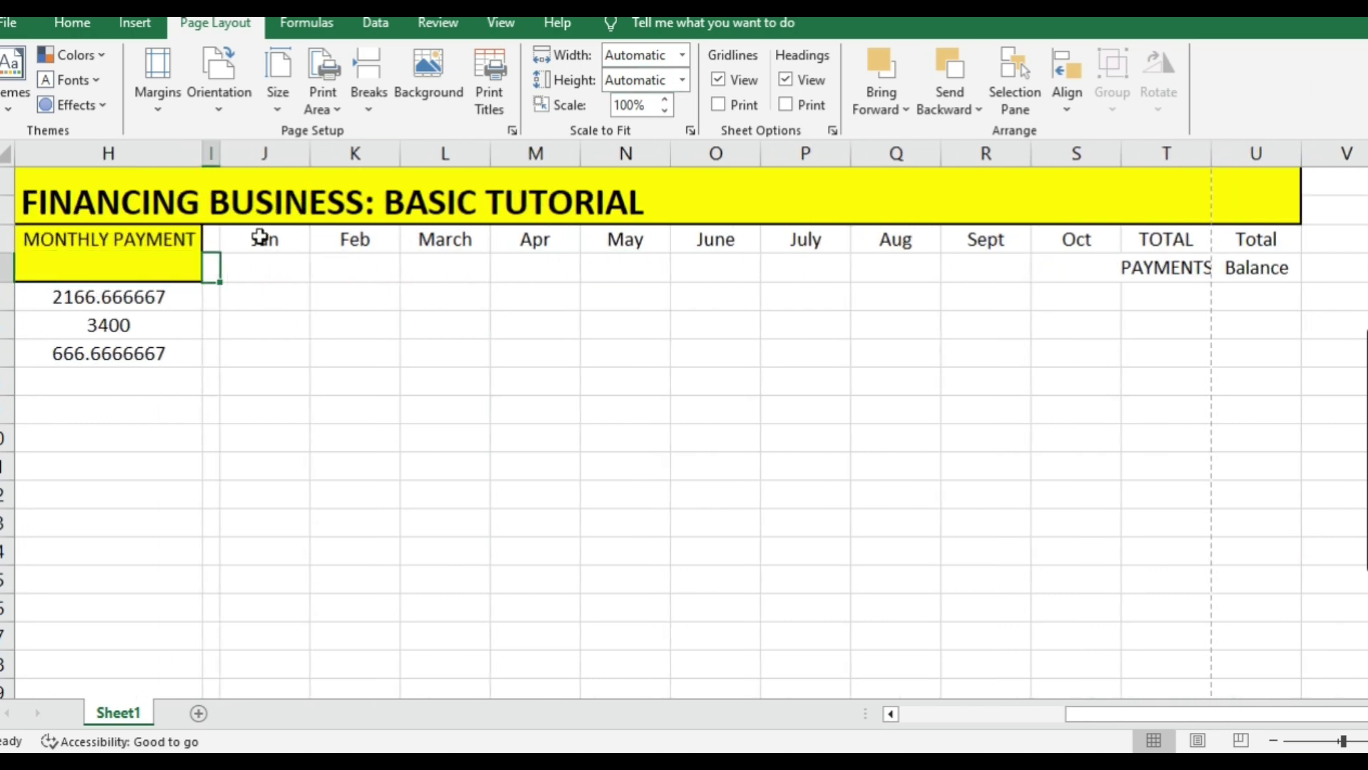
Step: Fill the Jan through Total Balance heading cells yellow and give the block an outside border
{"action": "left_click_drag", "start_coordinate": [260, 237], "coordinate": [1222, 254]}
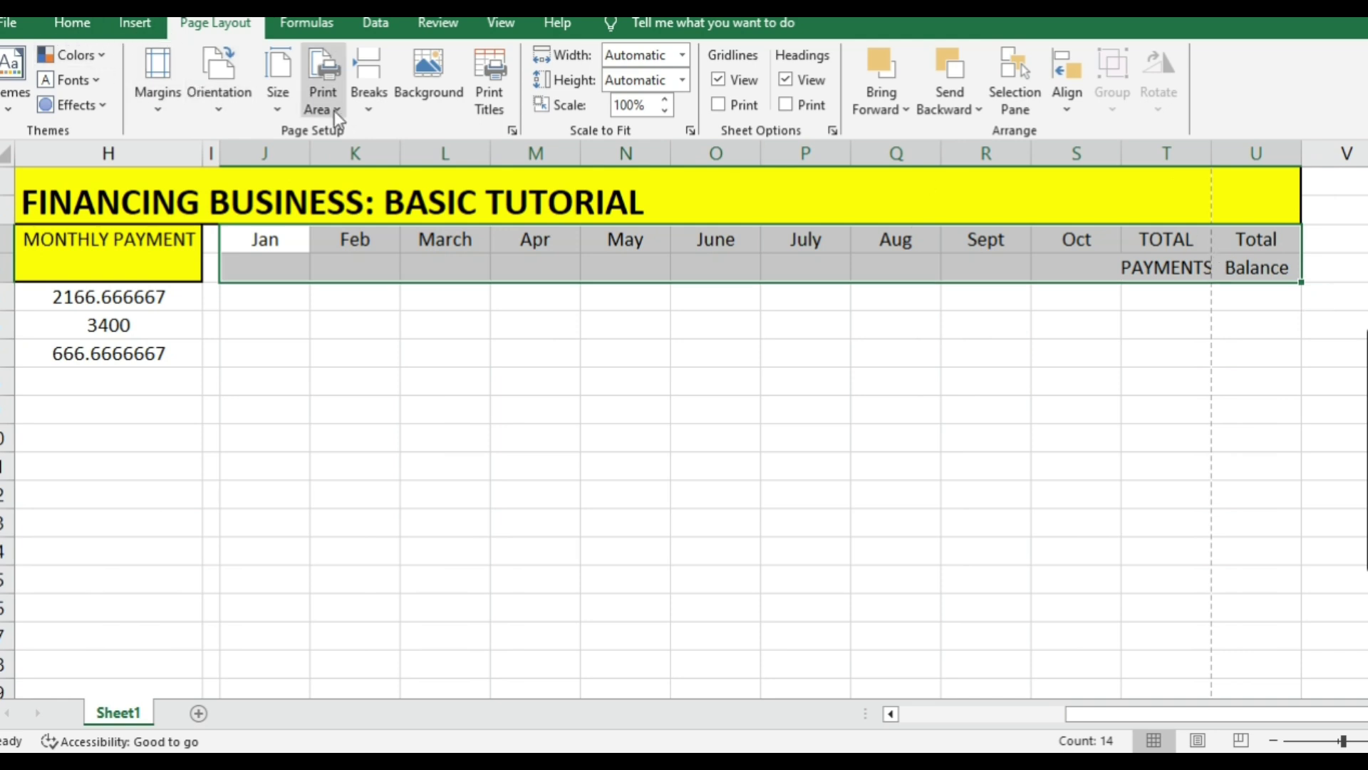
{"action": "left_click", "coordinate": [72, 22]}
{"action": "left_click", "coordinate": [251, 98]}
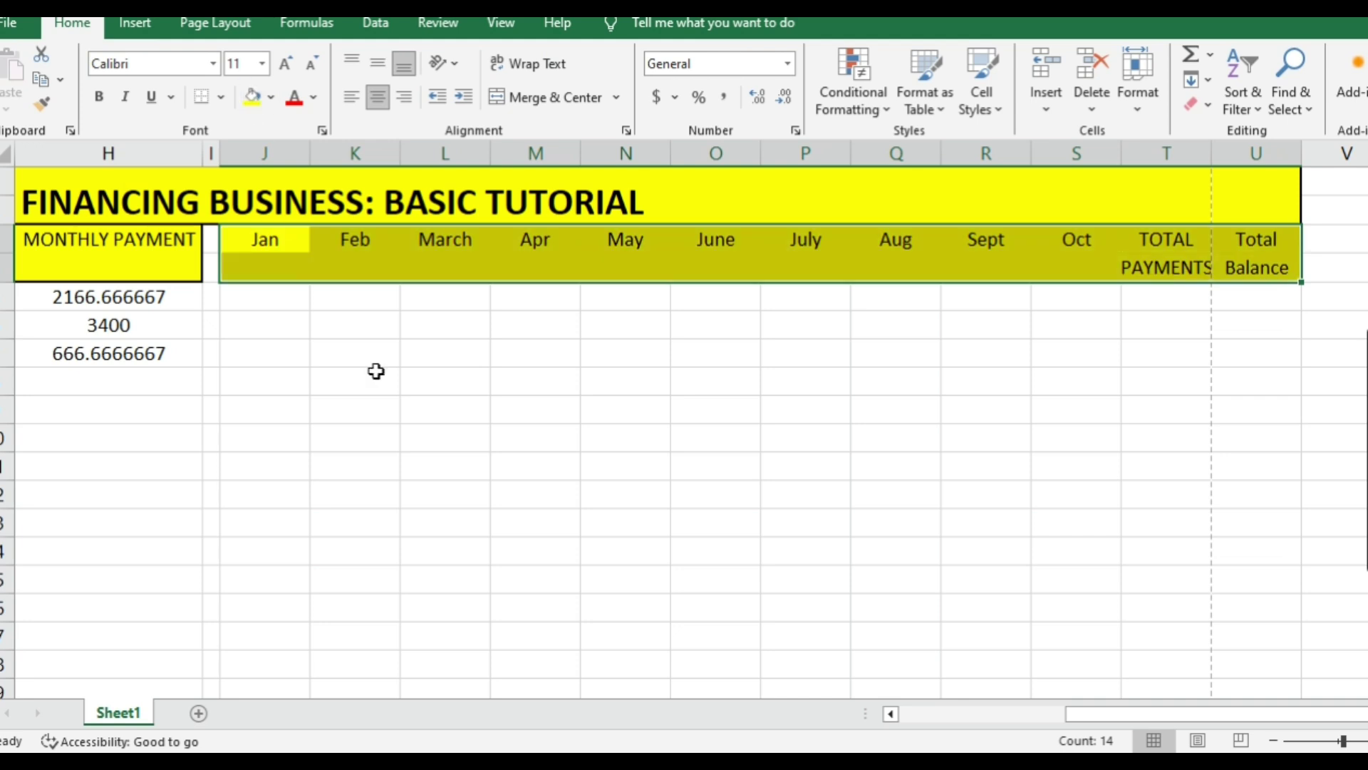
{"action": "left_click", "coordinate": [445, 437]}
{"action": "mouse_move", "coordinate": [284, 239]}
{"action": "left_mouse_down"}
{"action": "mouse_move", "coordinate": [901, 240]}
{"action": "mouse_move", "coordinate": [1258, 267]}
{"action": "left_mouse_up"}
{"action": "left_click", "coordinate": [221, 97]}
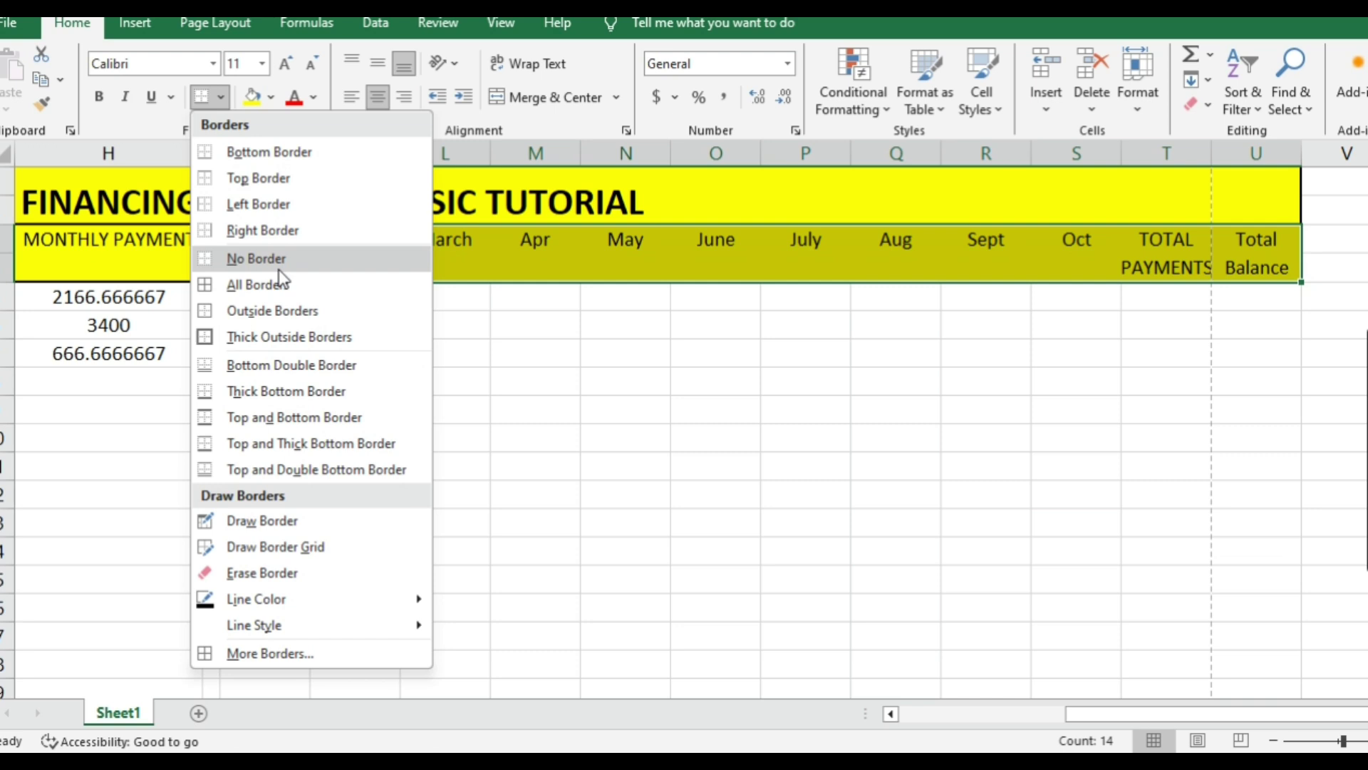
{"action": "left_click", "coordinate": [246, 331]}
Step: Border each heading column from Jan through TOTAL PAYMENTS individually
{"action": "left_click", "coordinate": [268, 257]}
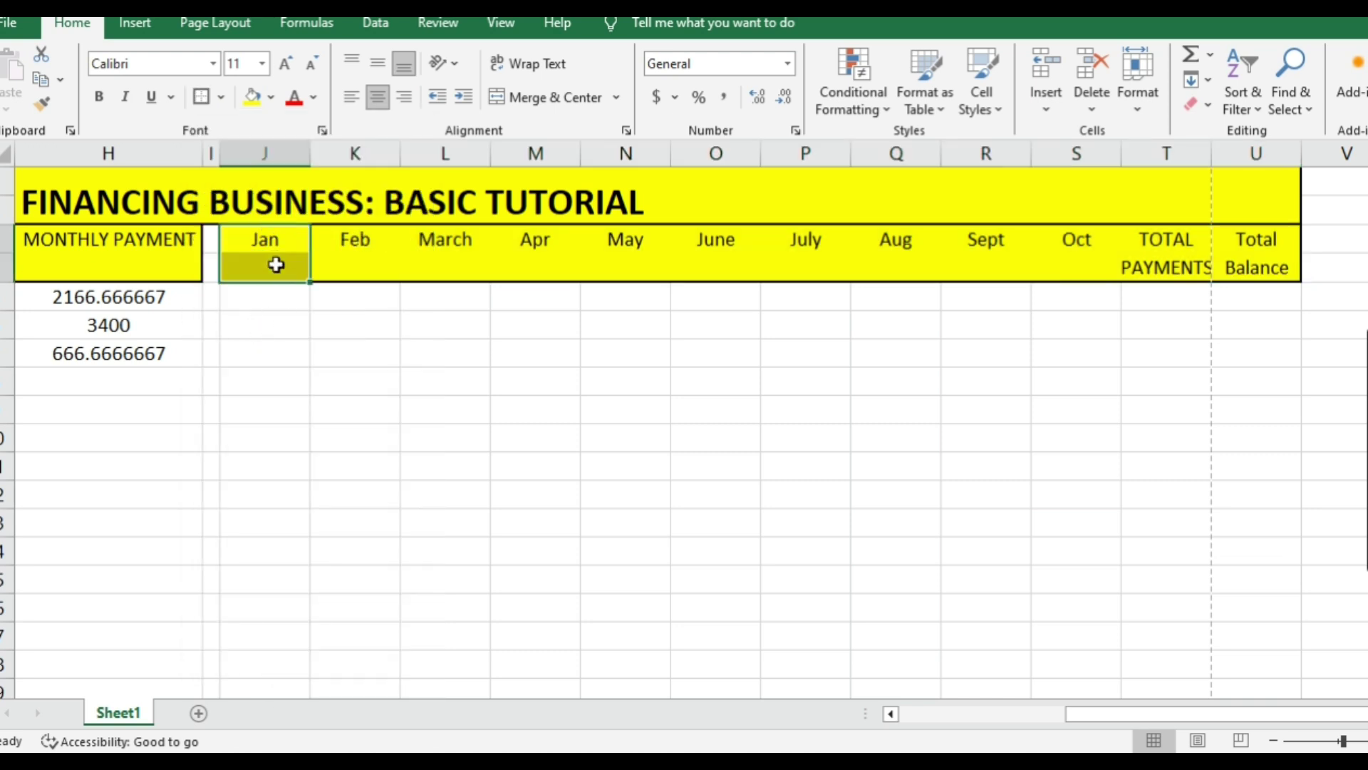
{"action": "left_click", "coordinate": [365, 251]}
{"action": "left_click_drag", "start_coordinate": [366, 250], "coordinate": [366, 269]}
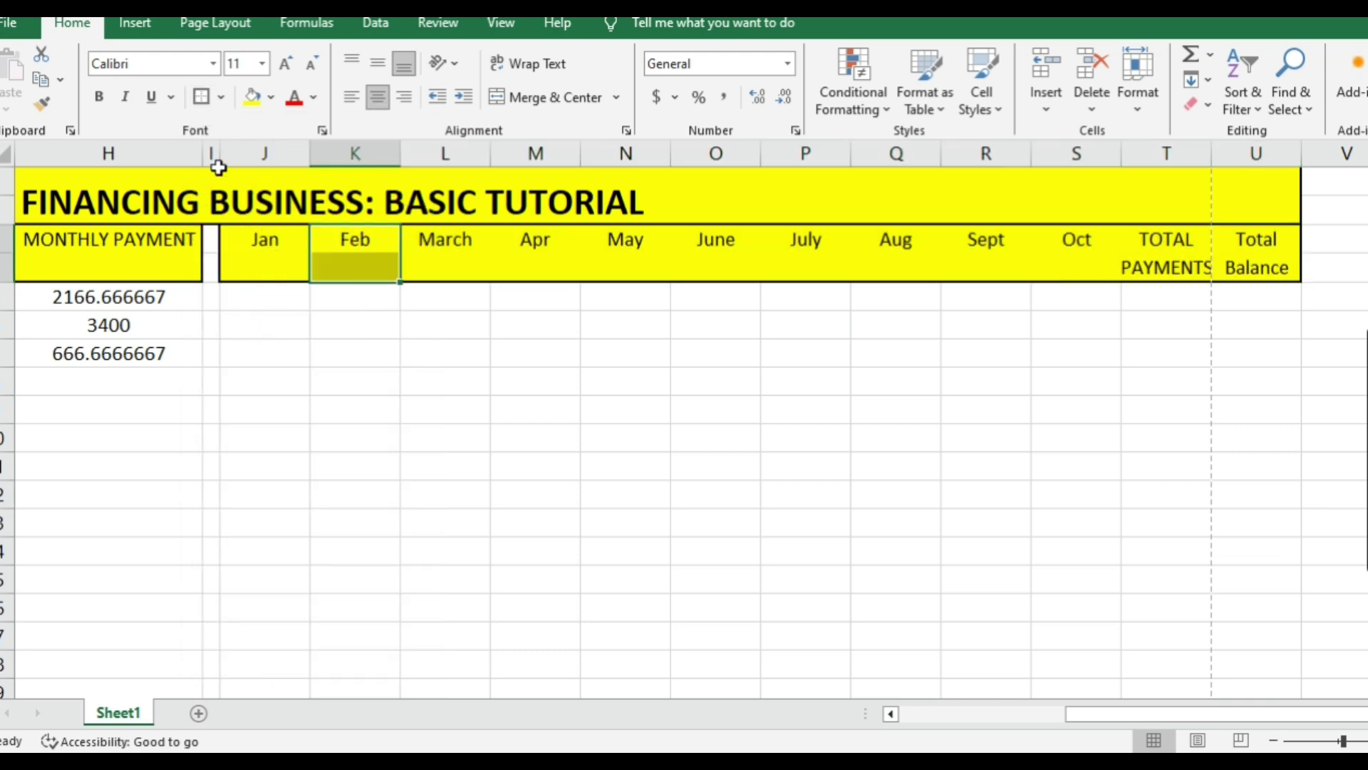
{"action": "left_click_drag", "start_coordinate": [451, 240], "coordinate": [453, 276]}
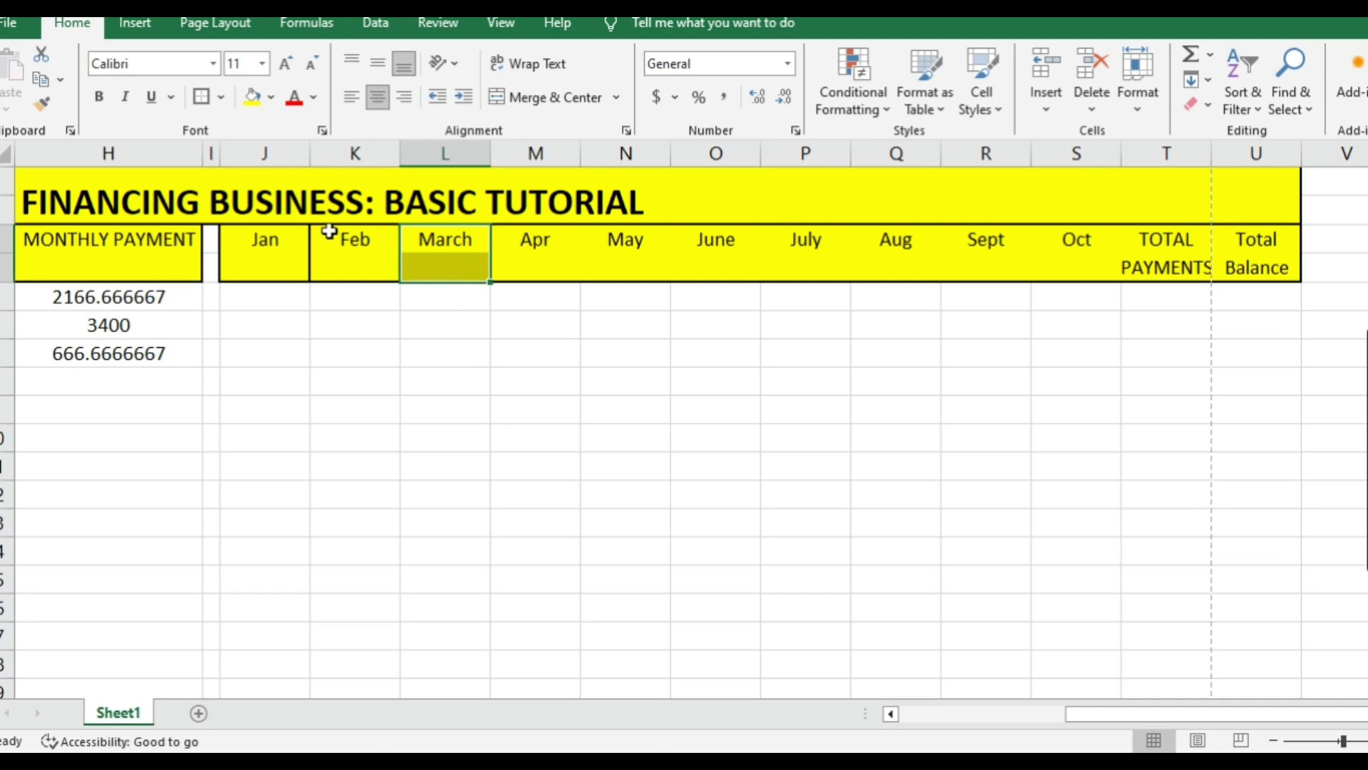
{"action": "mouse_move", "coordinate": [551, 241]}
{"action": "left_mouse_down"}
{"action": "mouse_move", "coordinate": [551, 261]}
{"action": "mouse_move", "coordinate": [613, 253]}
{"action": "left_mouse_up"}
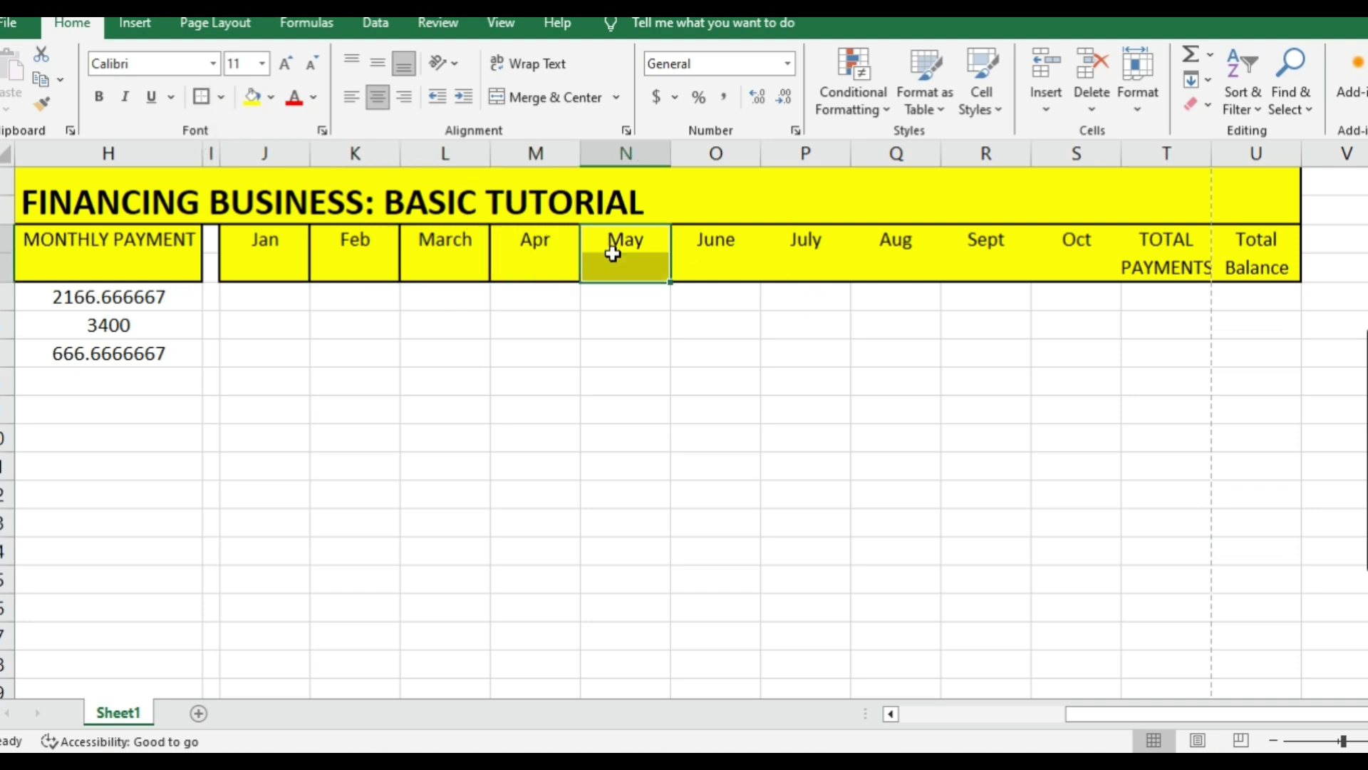
{"action": "left_click_drag", "start_coordinate": [738, 243], "coordinate": [724, 276]}
{"action": "left_click_drag", "start_coordinate": [845, 241], "coordinate": [829, 266]}
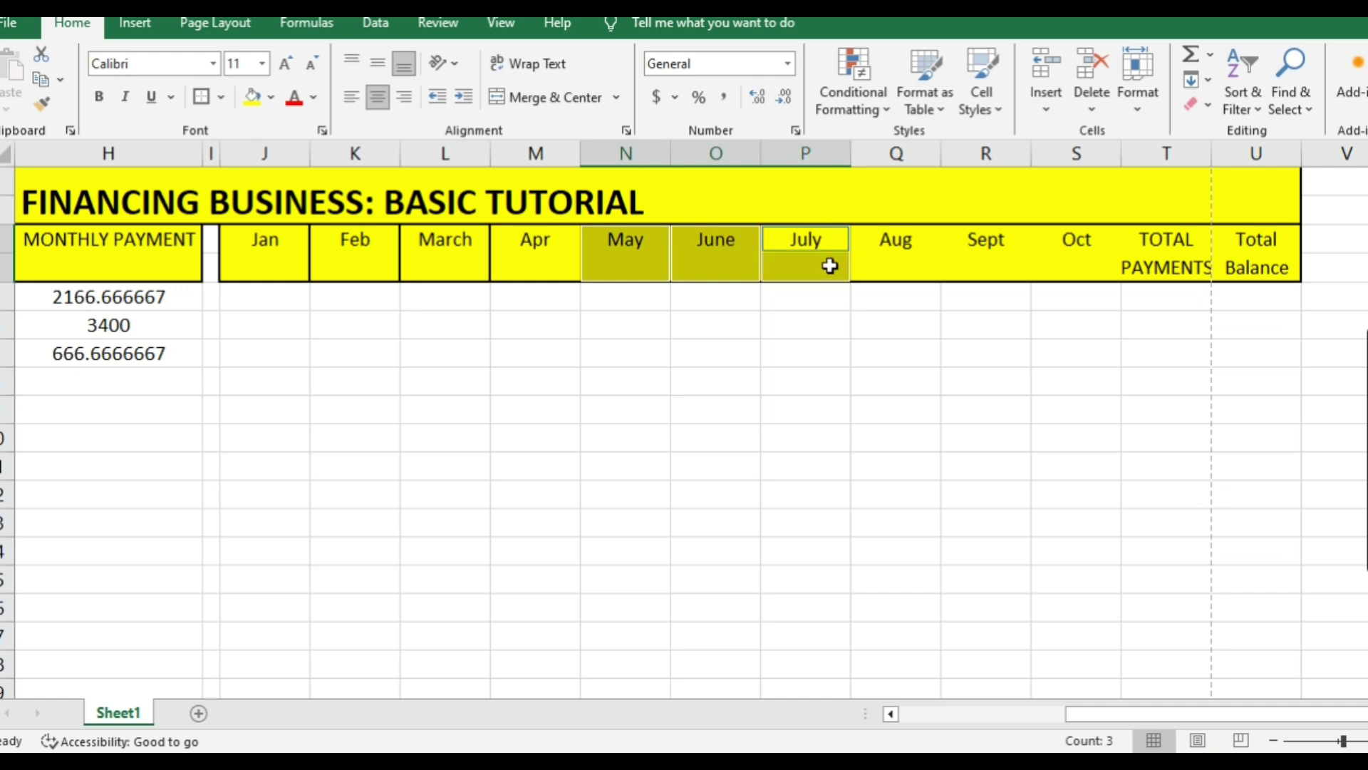
{"action": "left_click_drag", "start_coordinate": [896, 235], "coordinate": [898, 263]}
{"action": "left_click_drag", "start_coordinate": [984, 234], "coordinate": [994, 259]}
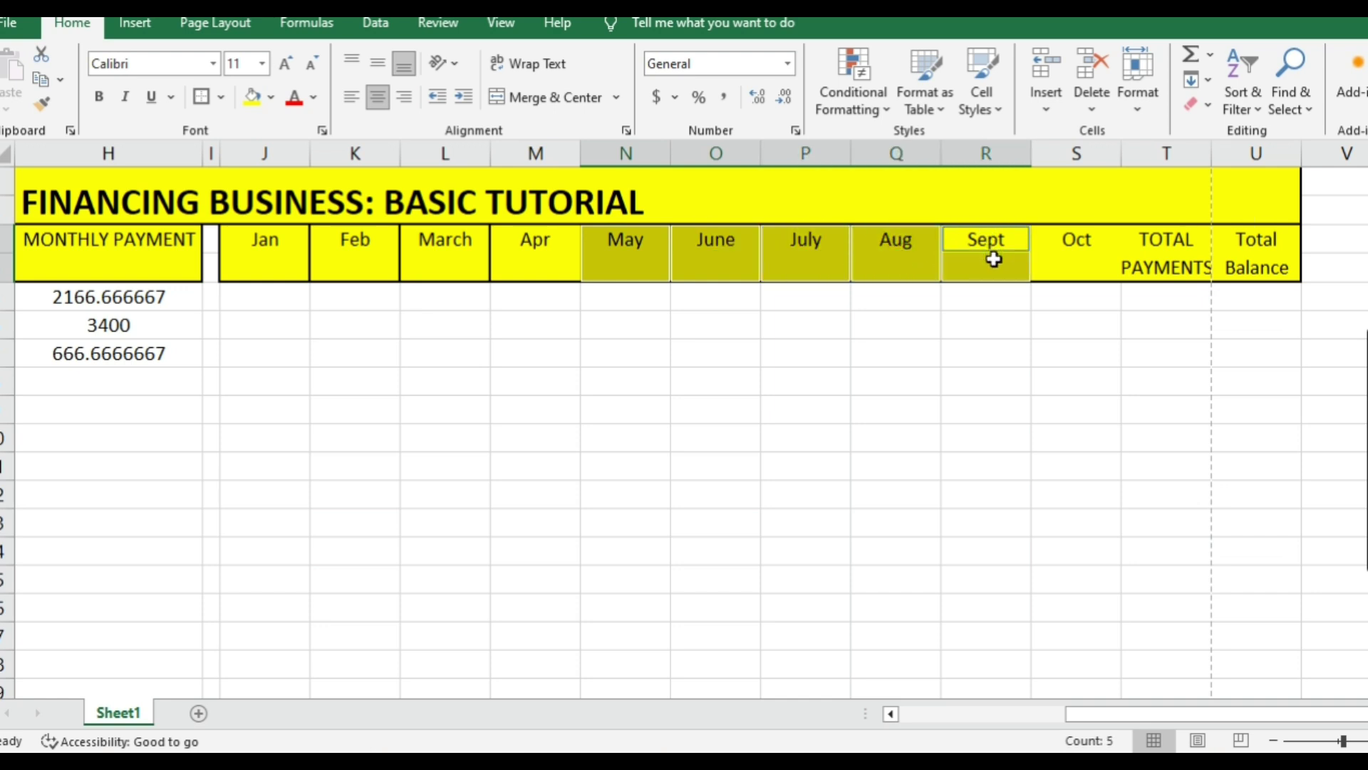
{"action": "left_click_drag", "start_coordinate": [1085, 240], "coordinate": [1092, 259]}
{"action": "left_click_drag", "start_coordinate": [1163, 232], "coordinate": [1168, 258]}
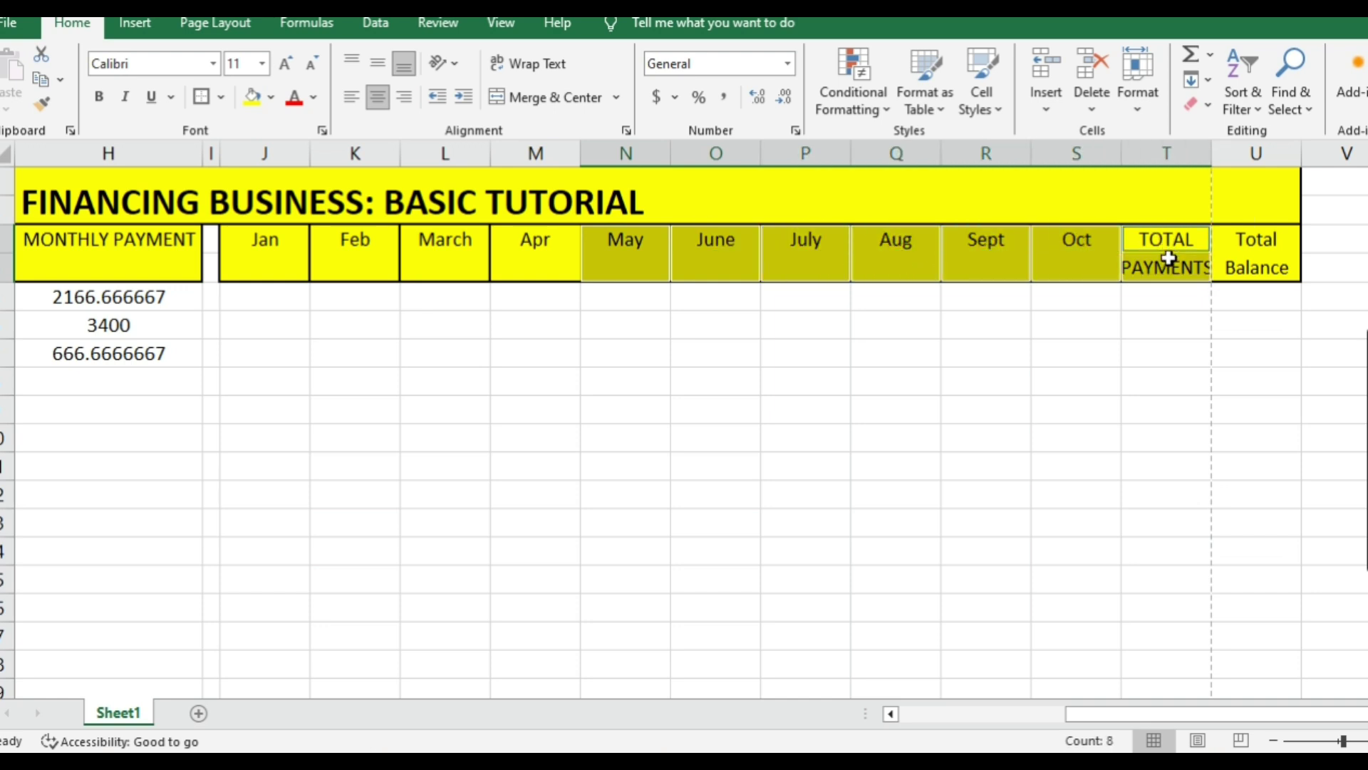
{"action": "left_click", "coordinate": [202, 96]}
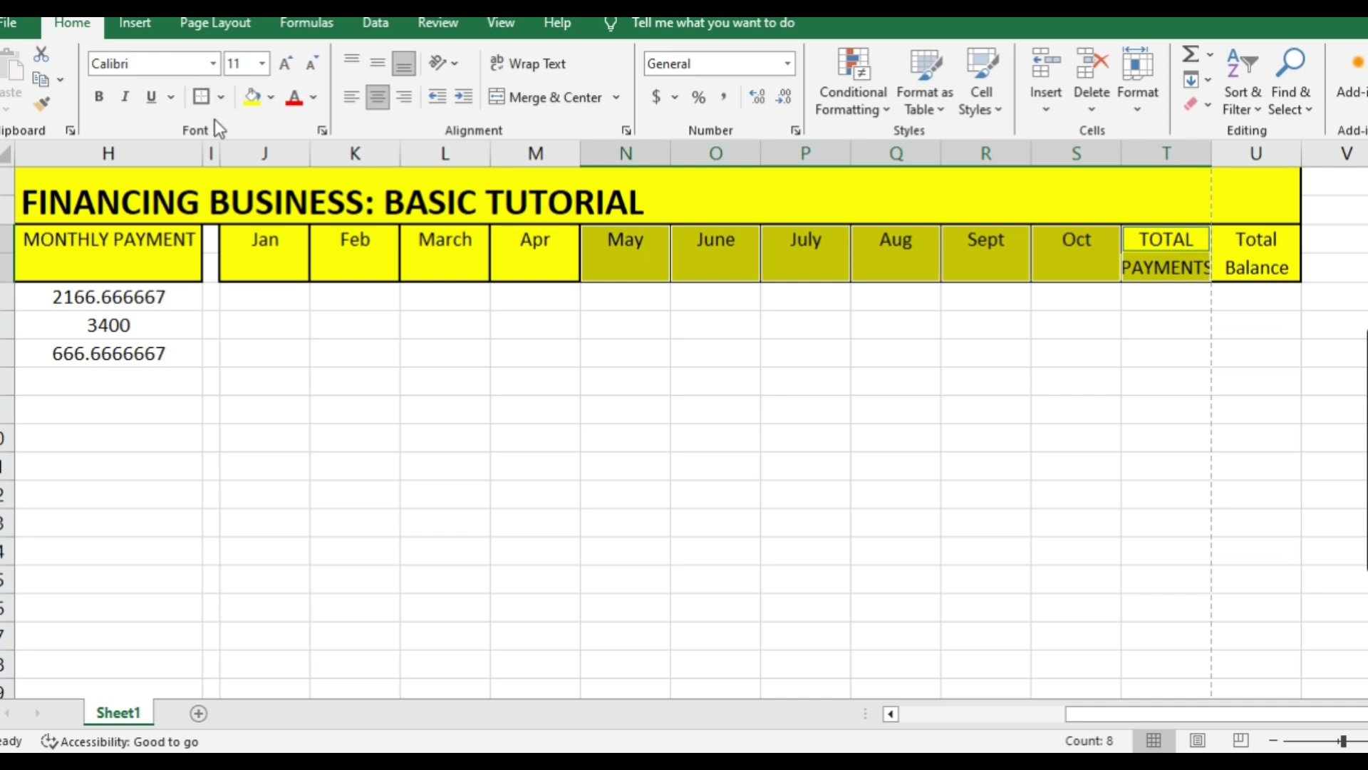
{"action": "left_click", "coordinate": [659, 462]}
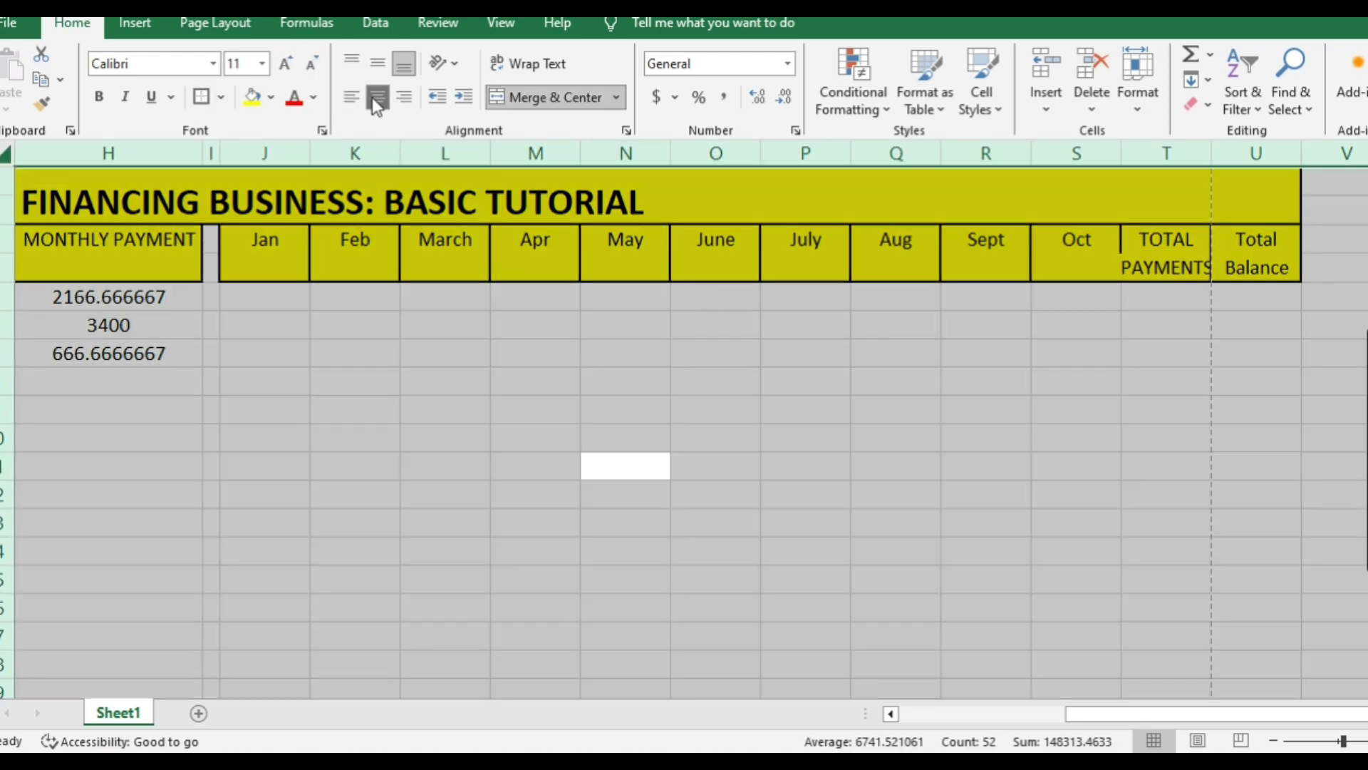
{"action": "left_click", "coordinate": [712, 436]}
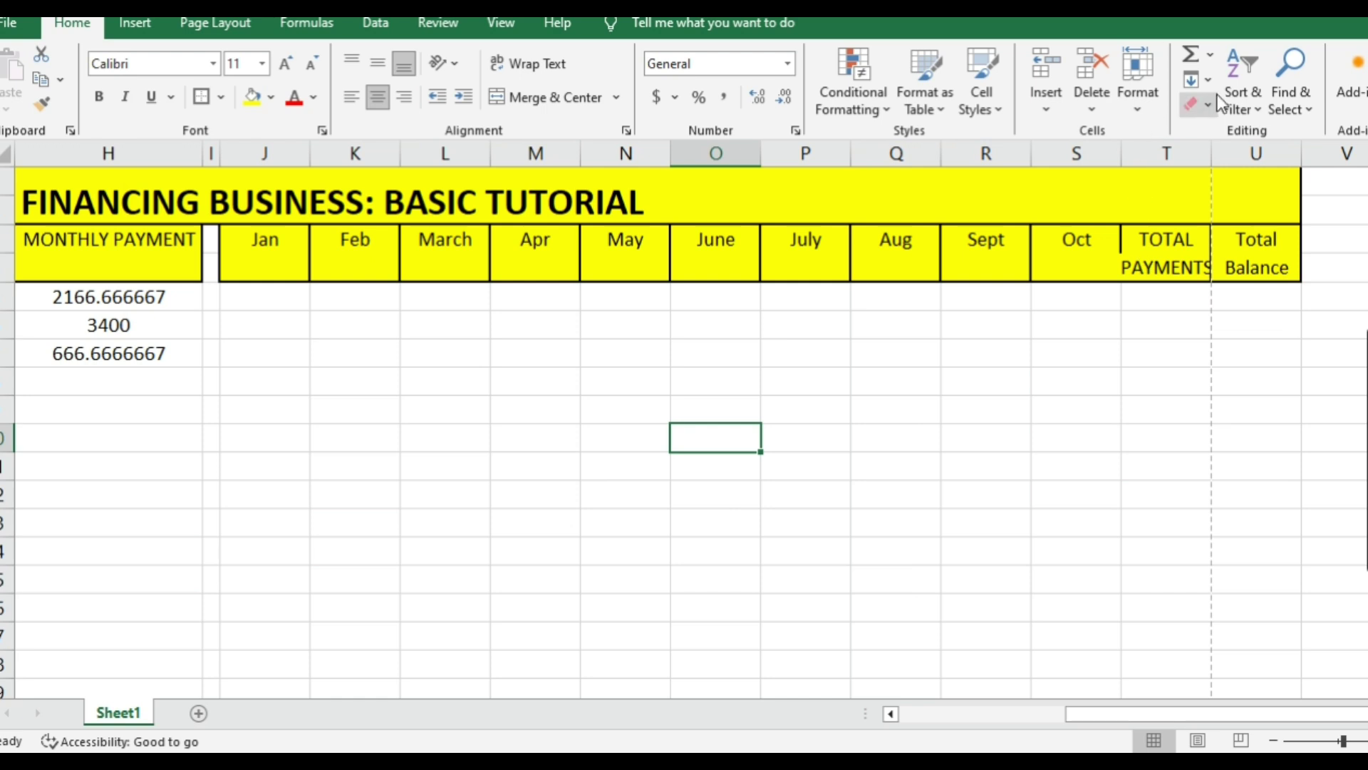
Step: Widen column T so the TOTAL PAYMENTS heading fits
{"action": "left_click_drag", "start_coordinate": [1212, 153], "coordinate": [1233, 153]}
{"action": "left_click", "coordinate": [1211, 381]}
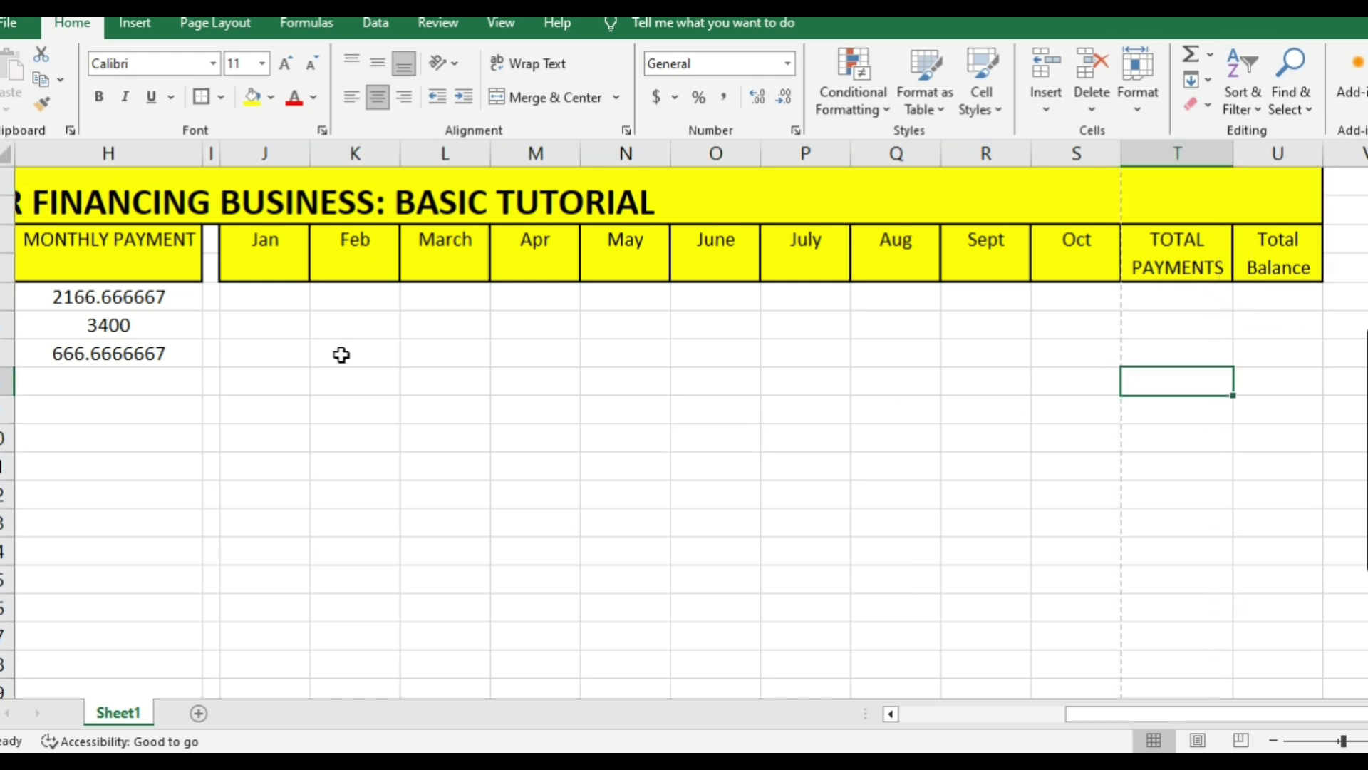
{"action": "left_click", "coordinate": [342, 350]}
Step: Enter the first customer's payments: Jan 2167, Feb 2167 and March 0
{"action": "left_click_drag", "start_coordinate": [1210, 714], "coordinate": [1045, 713]}
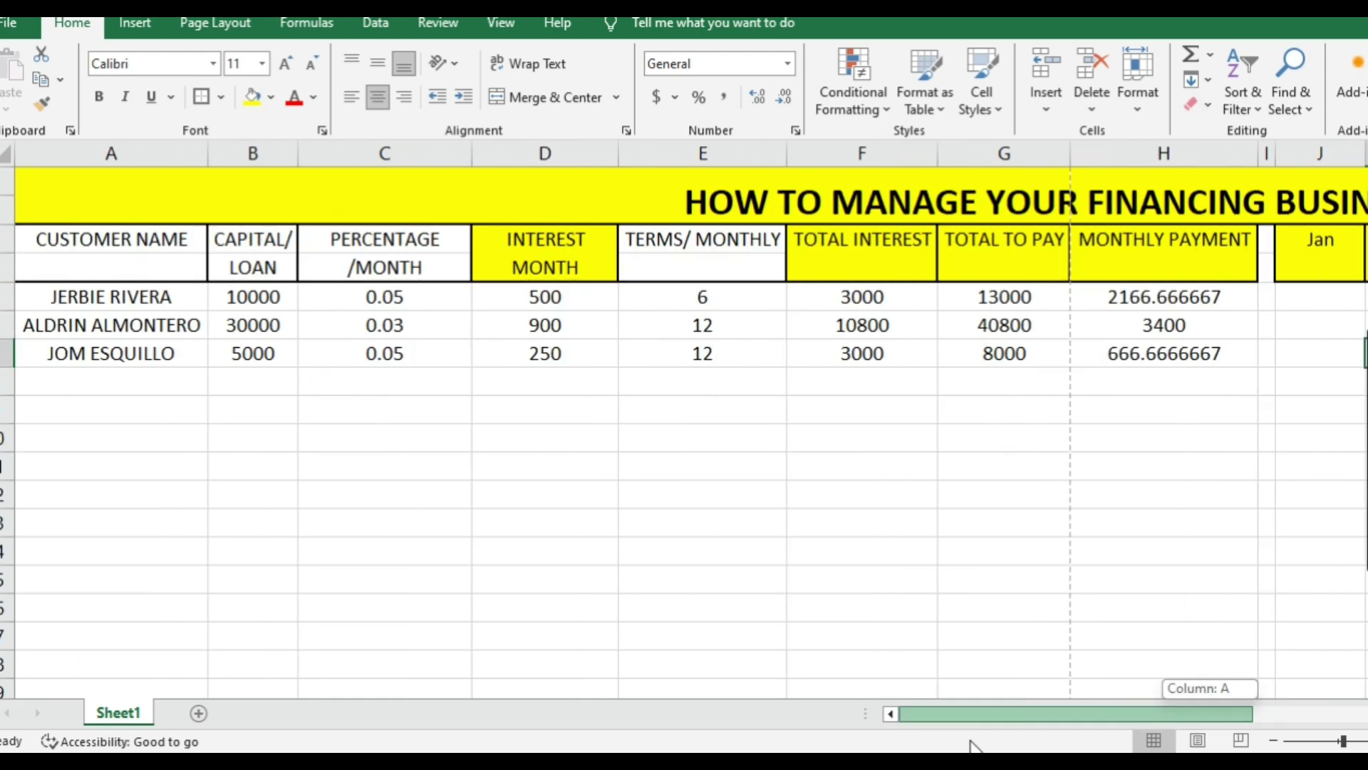
{"action": "left_click", "coordinate": [84, 291]}
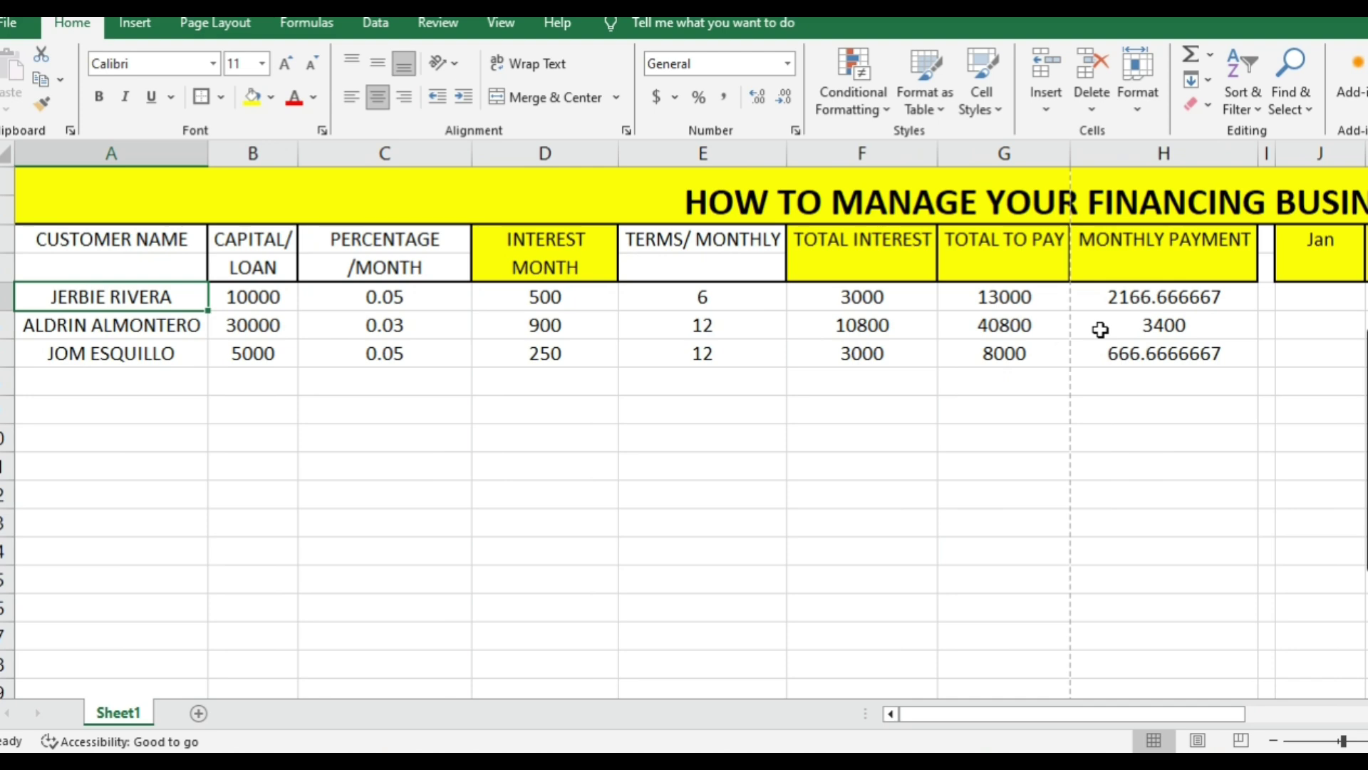
{"action": "key", "text": "Right"}
{"action": "key", "text": "Right"}
{"action": "key", "text": "Right"}
{"action": "key", "text": "Right"}
{"action": "key", "text": "Right"}
{"action": "key", "text": "Right"}
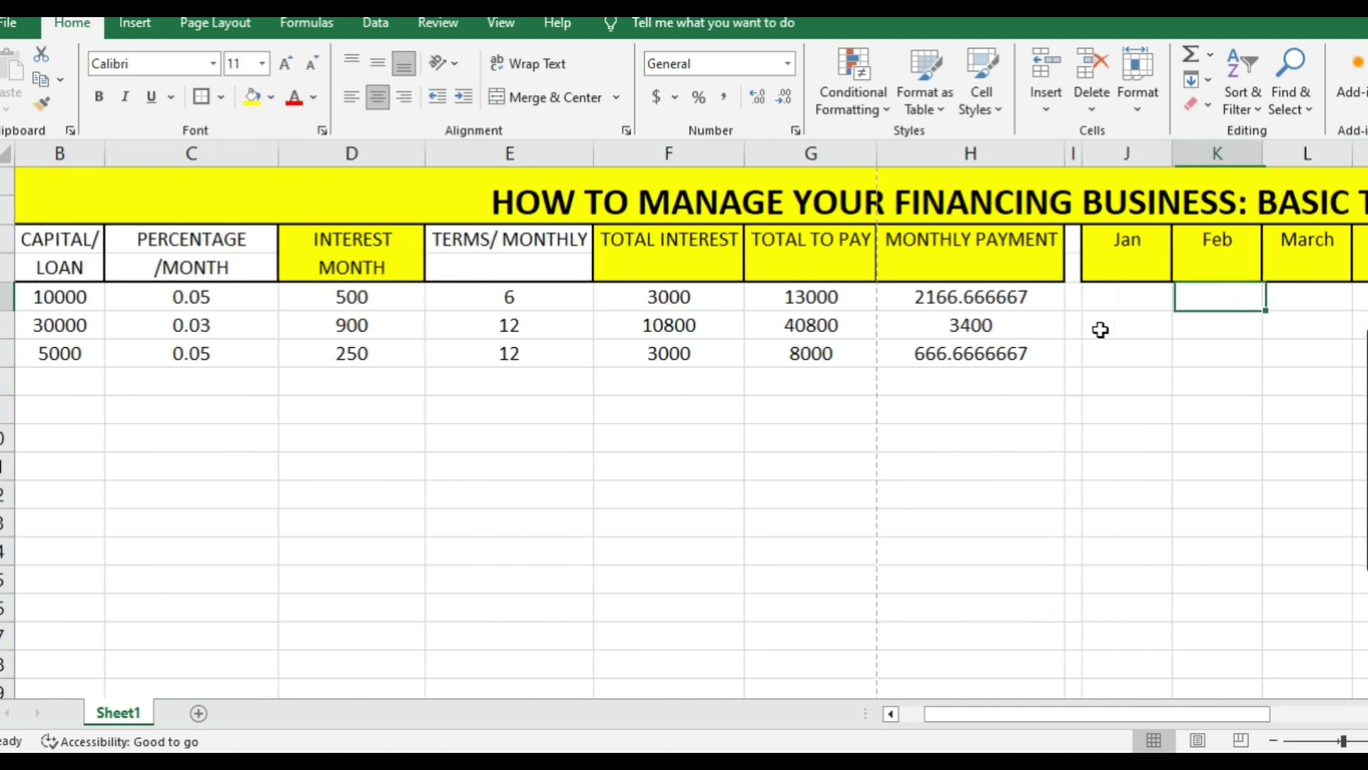
{"action": "key", "text": "Left"}
{"action": "key", "text": "Left"}
{"action": "key", "text": "Left"}
{"action": "key", "text": "Right"}
{"action": "key", "text": "Right"}
{"action": "key", "text": "Right"}
{"action": "key", "text": "Right"}
{"action": "key", "text": "Right"}
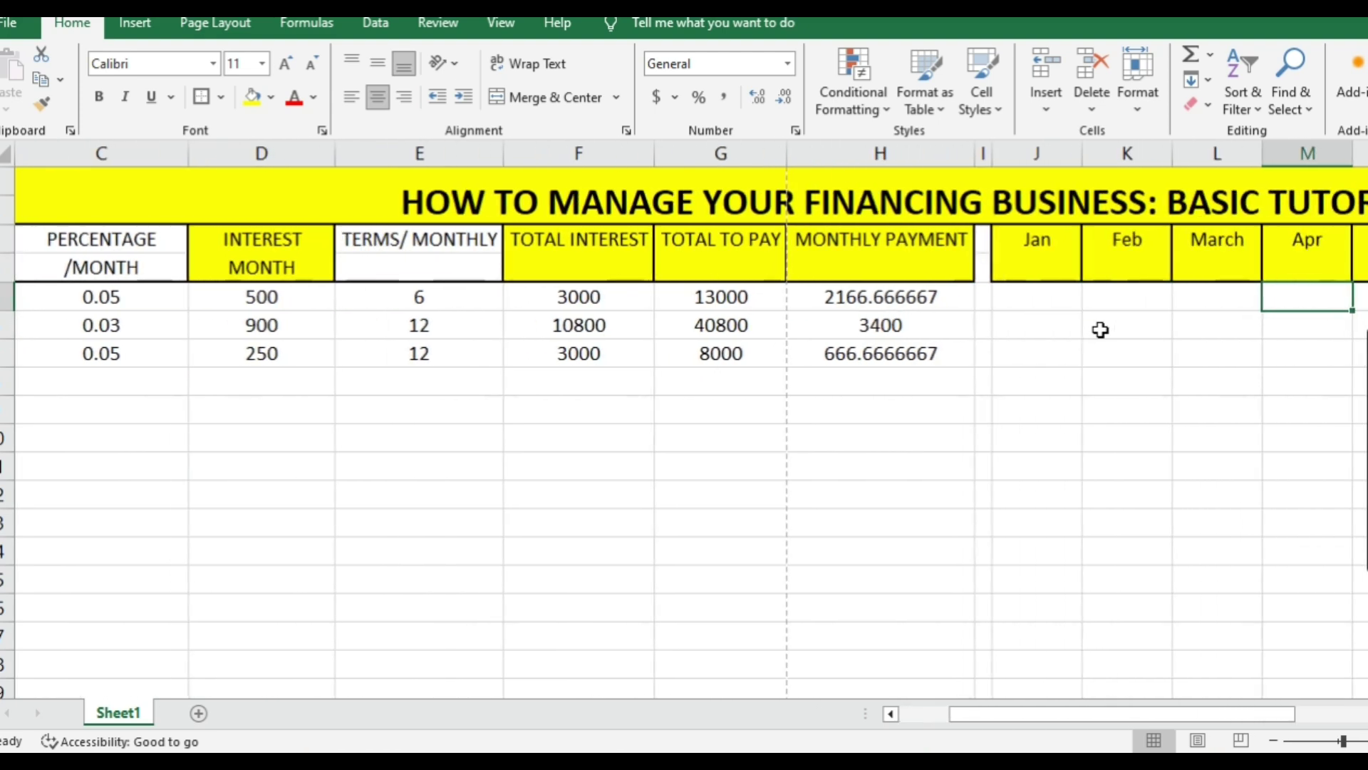
{"action": "key", "text": "Left"}
{"action": "key", "text": "Left"}
{"action": "key", "text": "Right"}
{"action": "key", "text": "Left"}
{"action": "key", "text": "Left"}
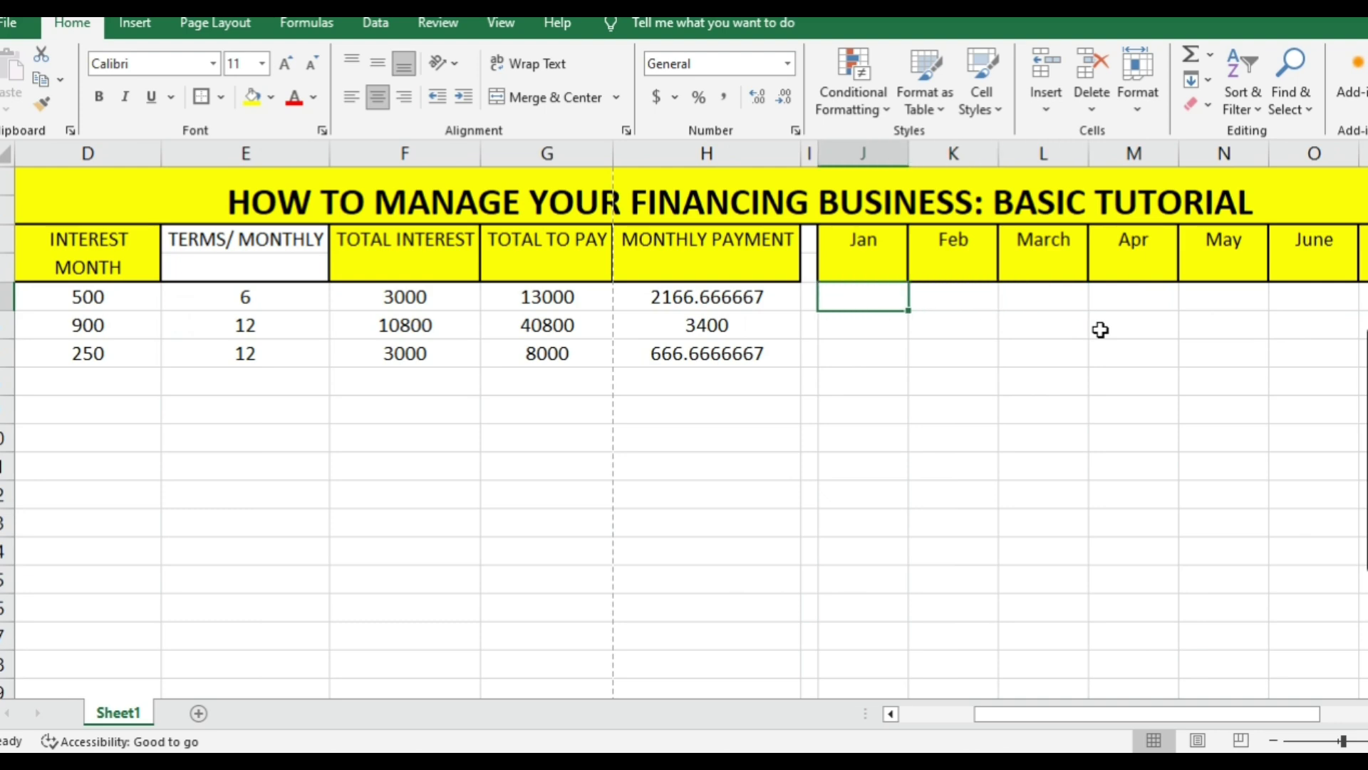
{"action": "key", "text": "Right"}
{"action": "key", "text": "Right"}
{"action": "key", "text": "Left"}
{"action": "key", "text": "Left"}
{"action": "type", "text": "216"}
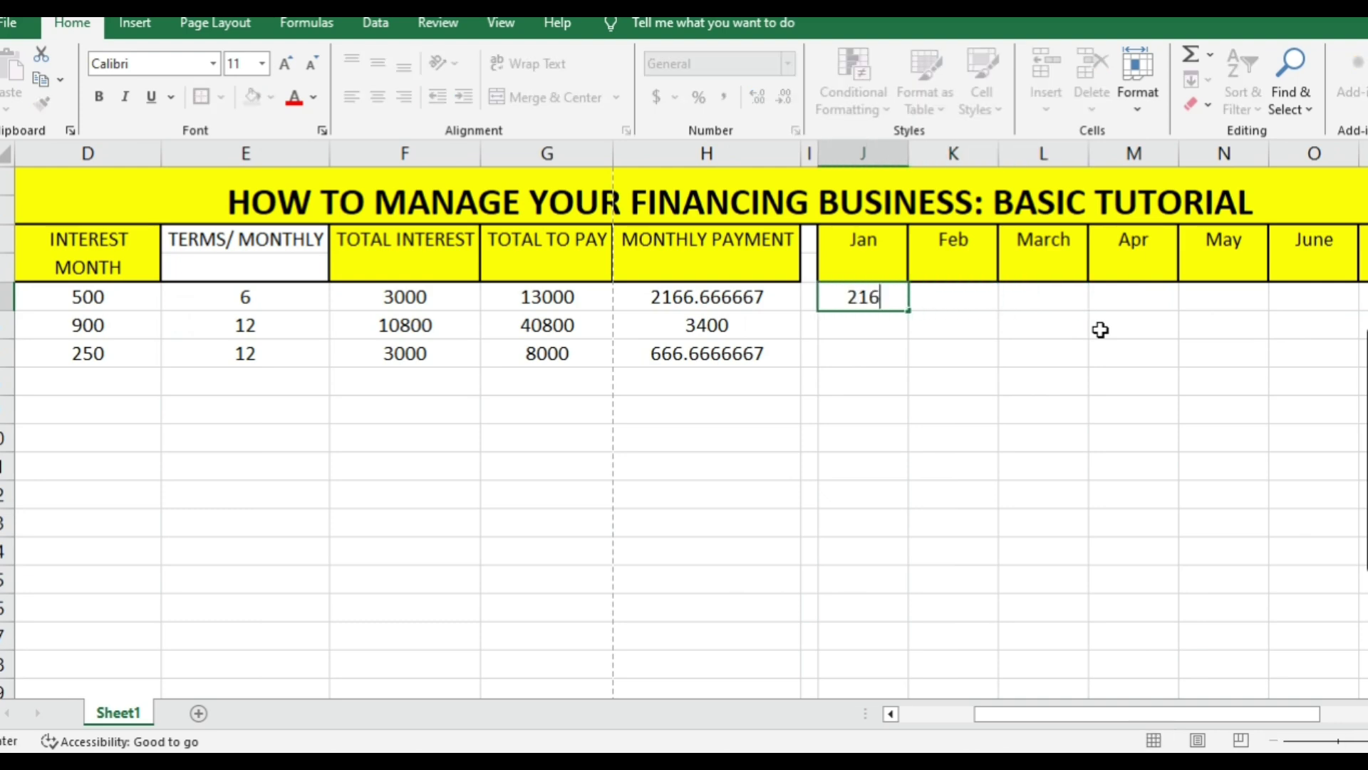
{"action": "type", "text": "7"}
{"action": "key", "text": "Tab"}
{"action": "type", "text": "2"}
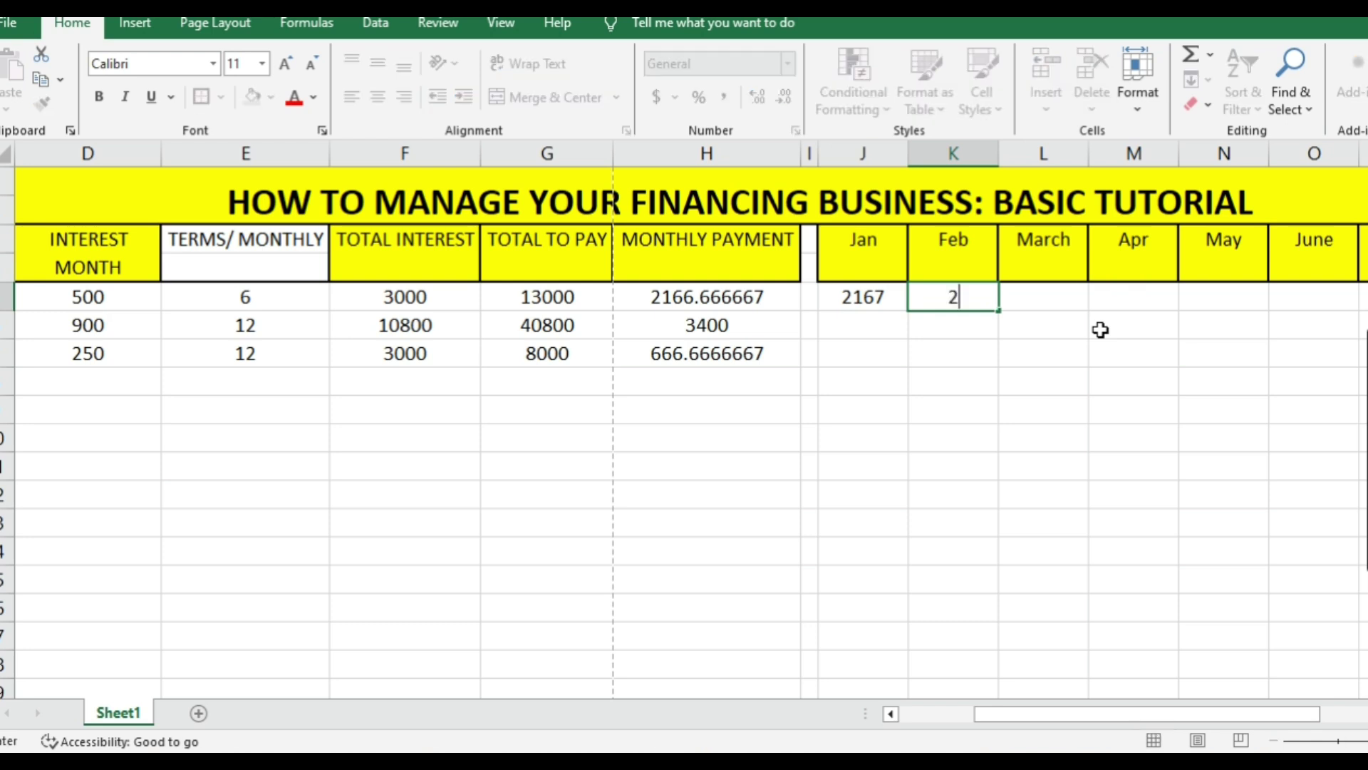
{"action": "type", "text": "167"}
{"action": "key", "text": "Tab"}
{"action": "key", "text": "Right"}
{"action": "key", "text": "Right"}
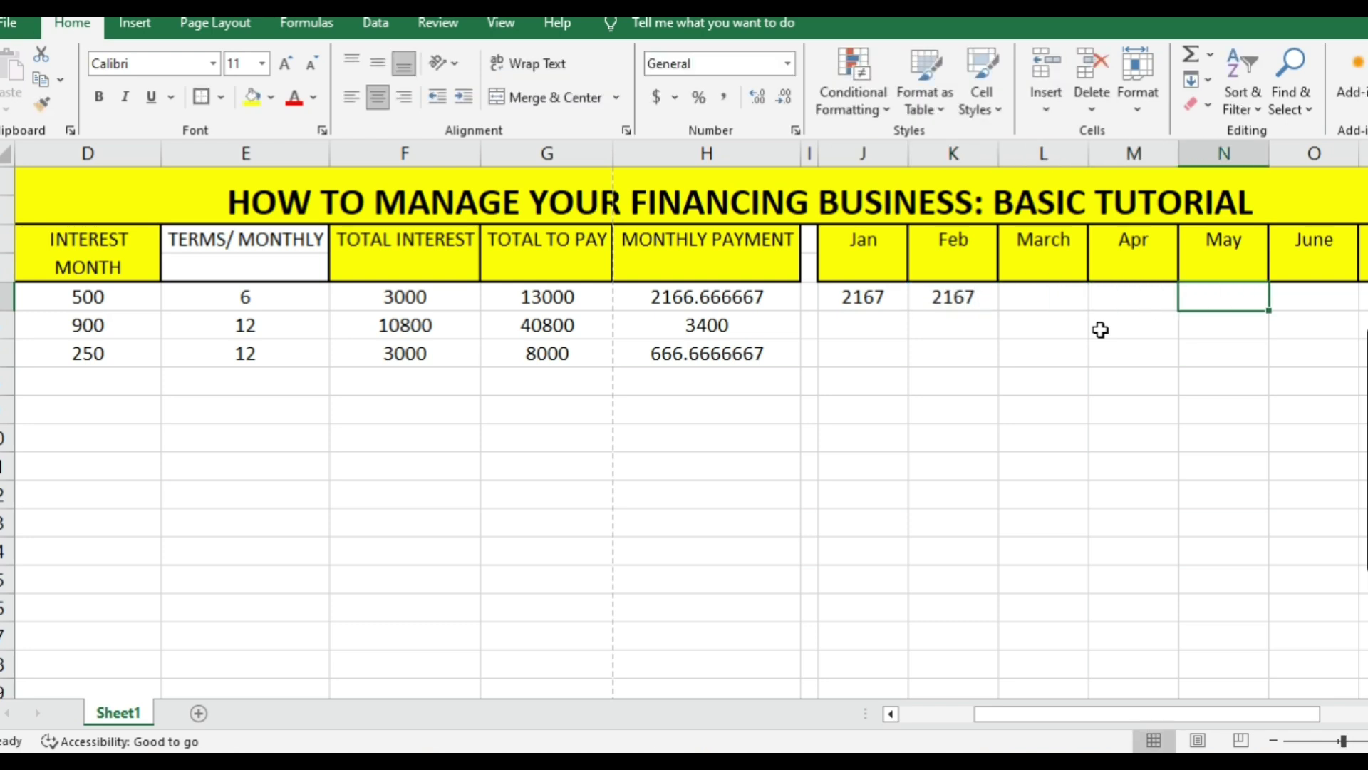
{"action": "key", "text": "Left"}
{"action": "key", "text": "Left"}
{"action": "type", "text": "0"}
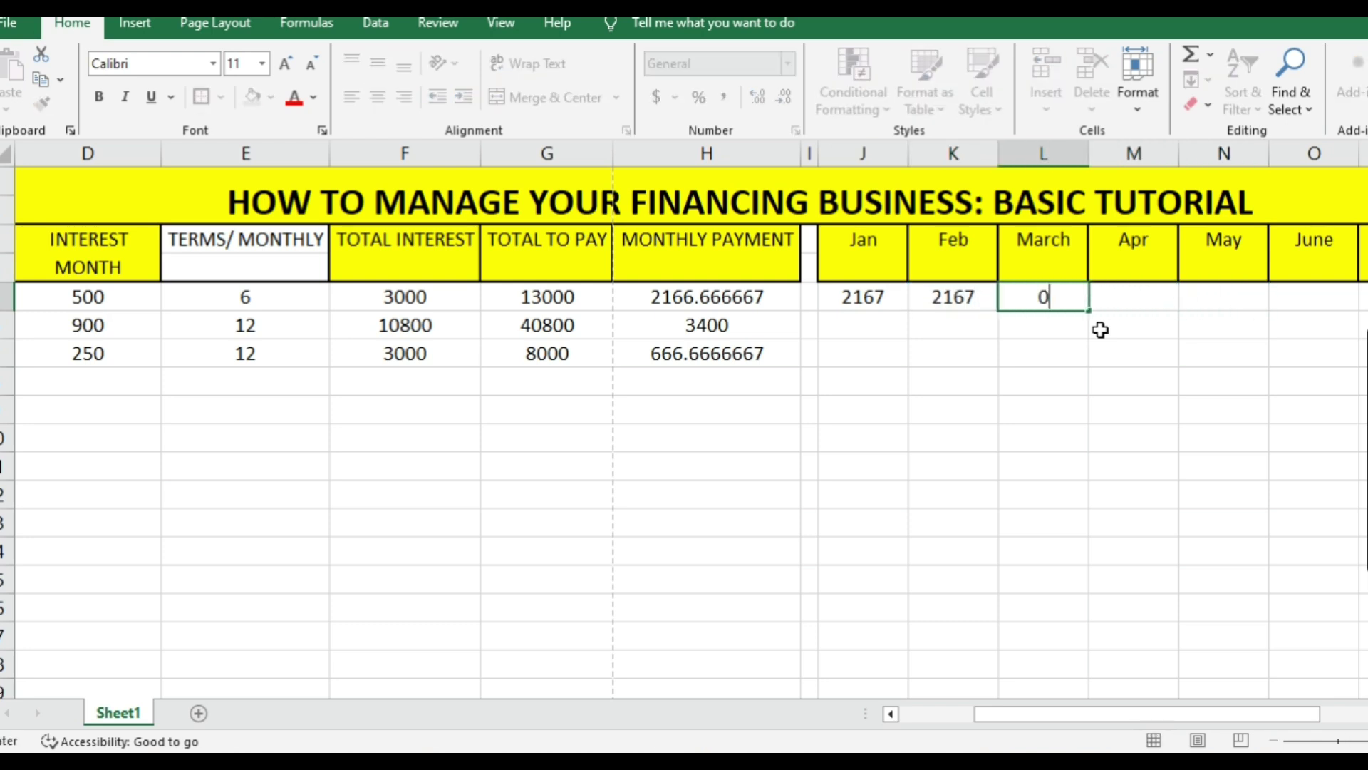
{"action": "key", "text": "Tab"}
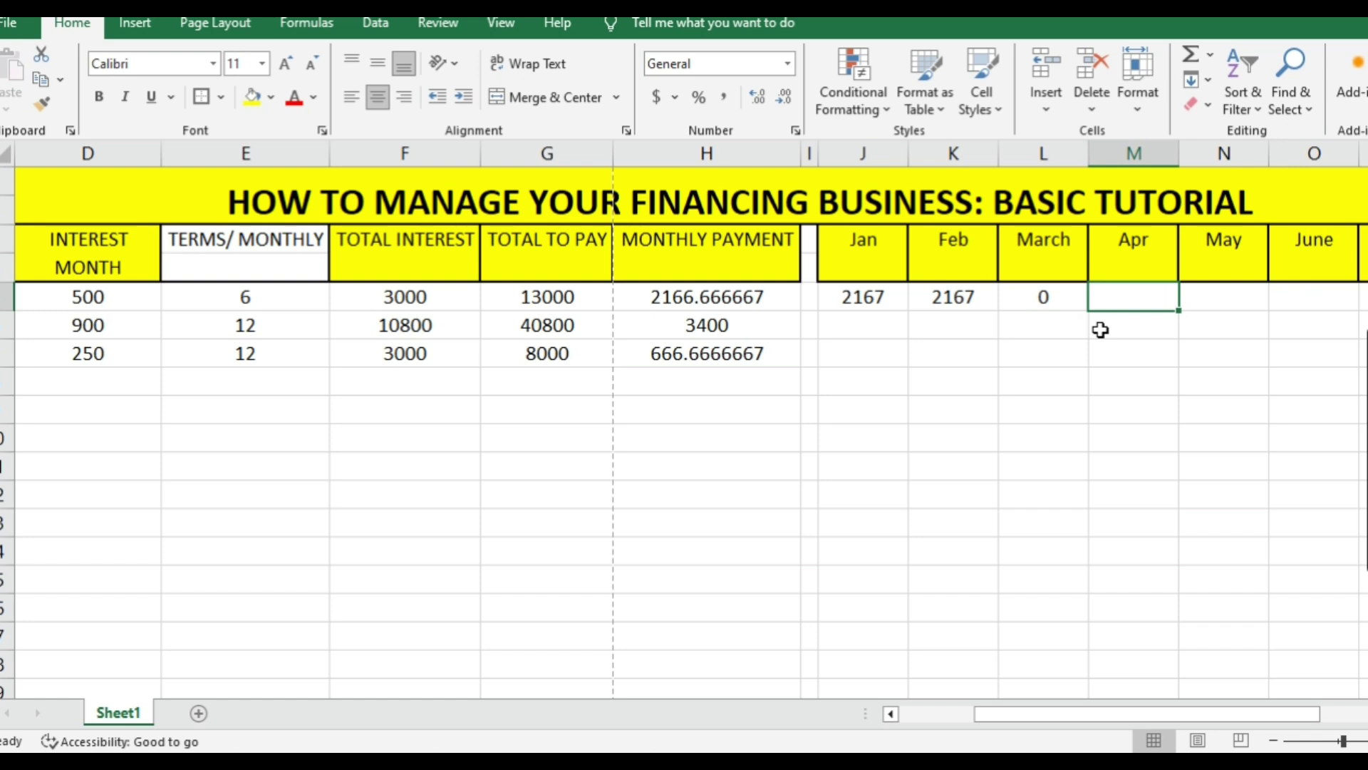
Step: Record the Apr payment as =2167+2167, giving 4334
{"action": "type", "text": "216"}
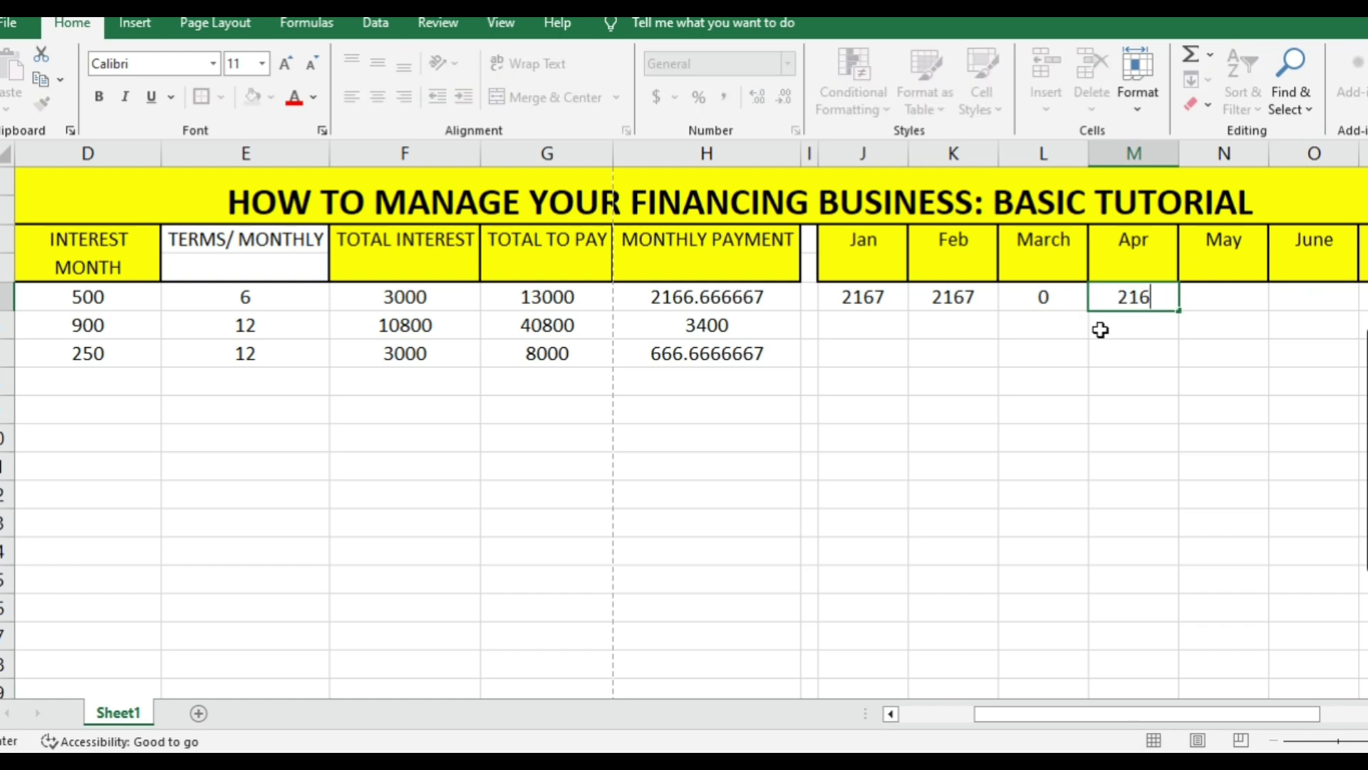
{"action": "type", "text": "7"}
{"action": "type", "text": "+2167"}
{"action": "key", "text": "Return"}
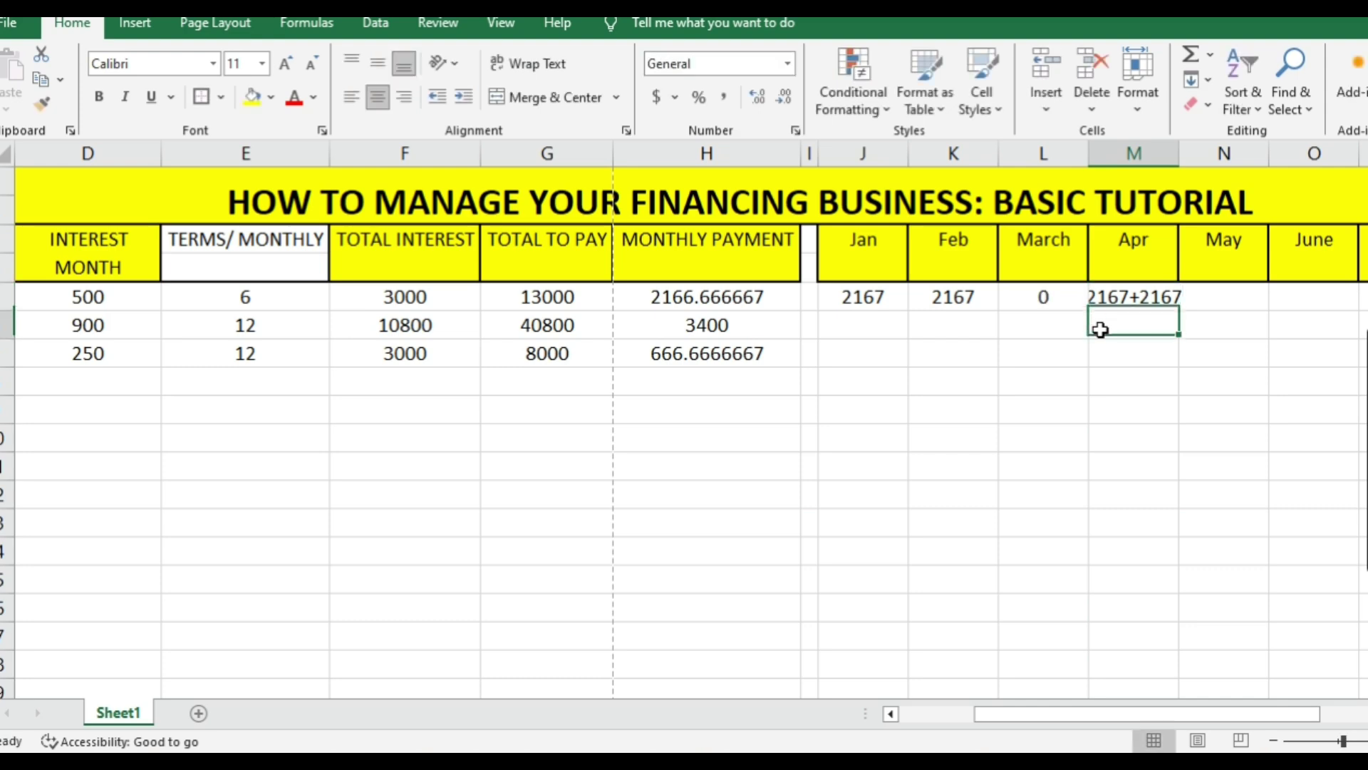
{"action": "key", "text": "Up"}
{"action": "type", "text": "=21"}
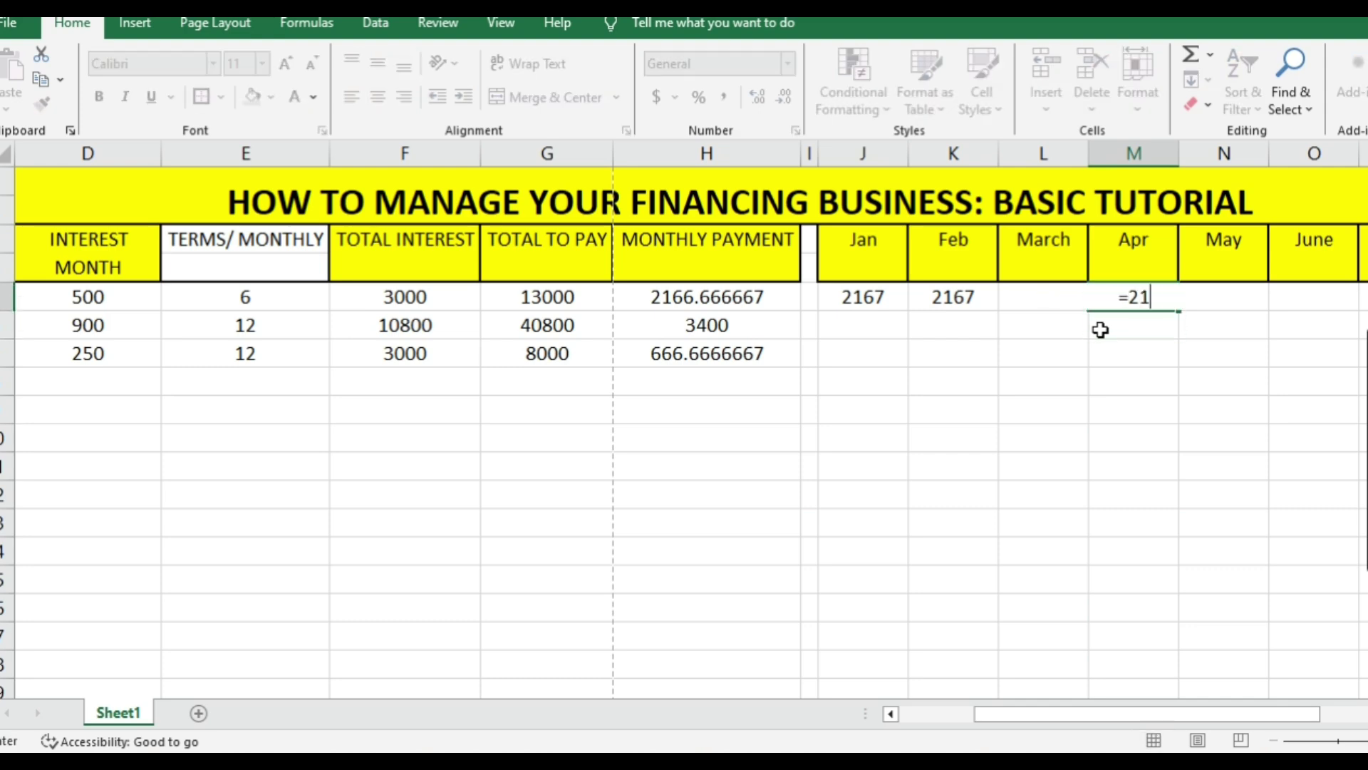
{"action": "type", "text": "67+216"}
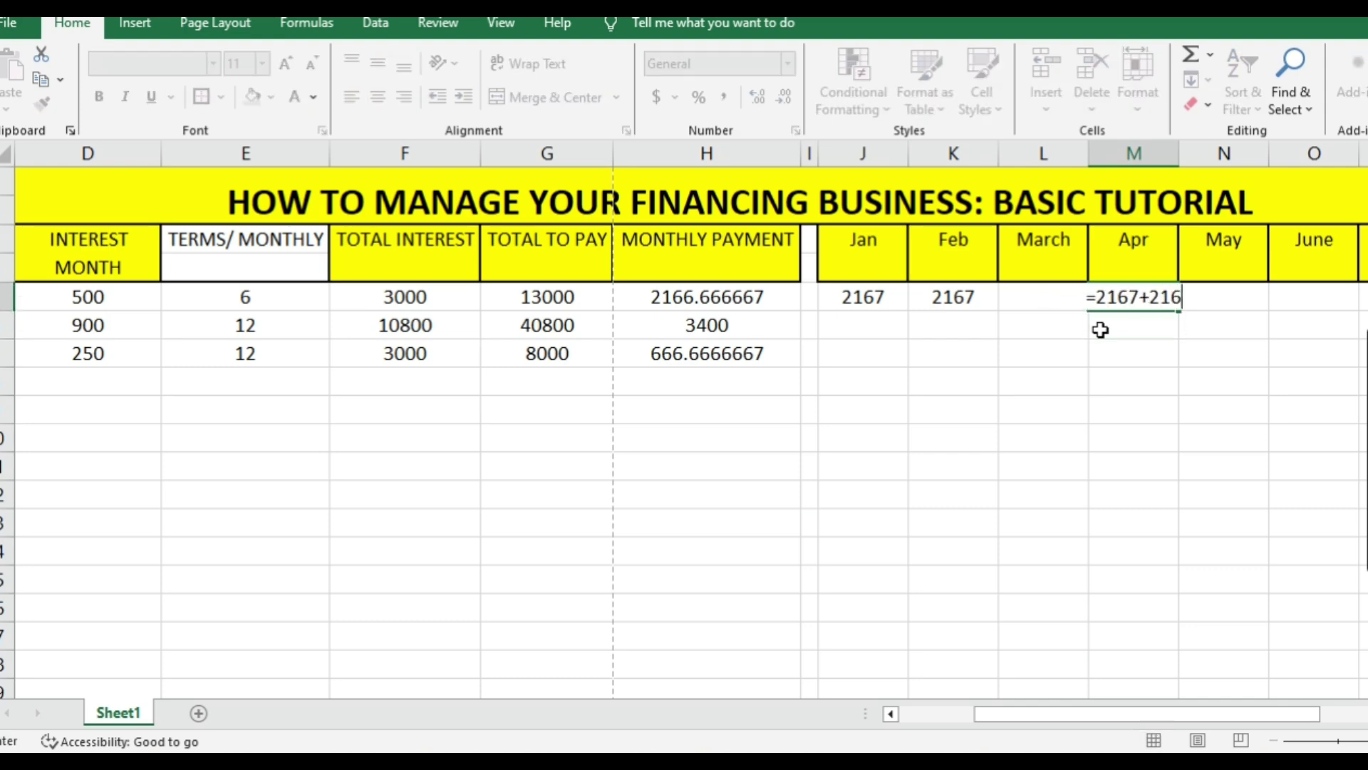
{"action": "type", "text": "7"}
{"action": "key", "text": "Return"}
{"action": "key", "text": "Up"}
Step: Enter 0 for the May and June payments
{"action": "key", "text": "Right"}
{"action": "key", "text": "Left"}
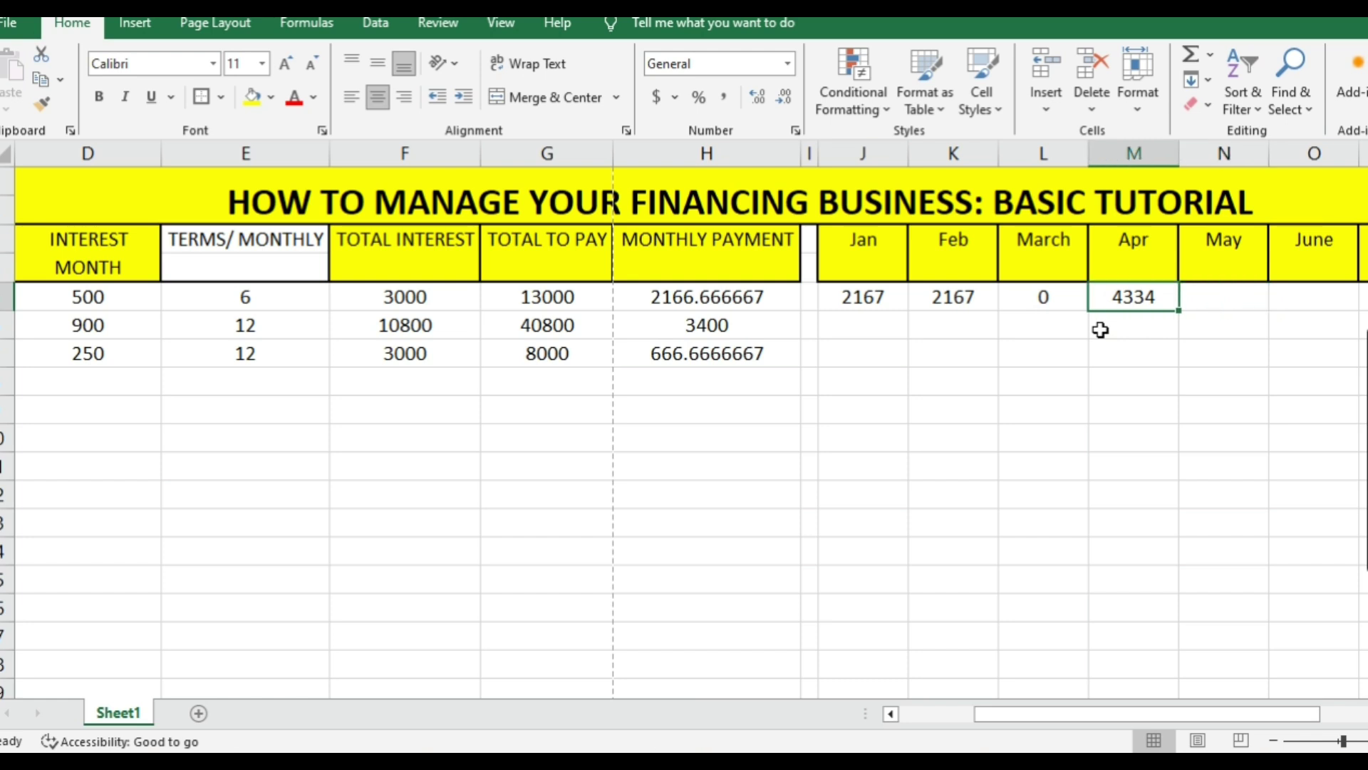
{"action": "key", "text": "Right"}
{"action": "key", "text": "Right"}
{"action": "key", "text": "Right"}
{"action": "key", "text": "Left"}
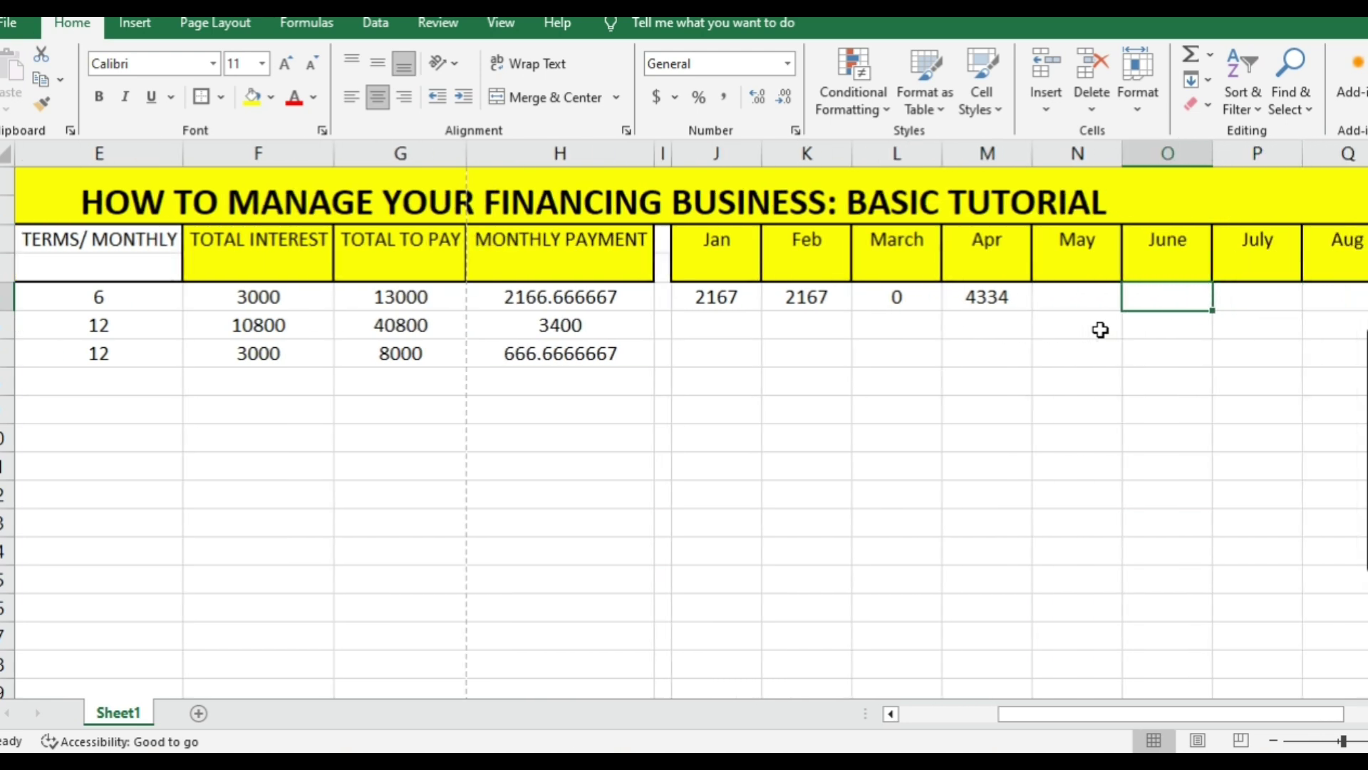
{"action": "key", "text": "Left"}
{"action": "type", "text": "0"}
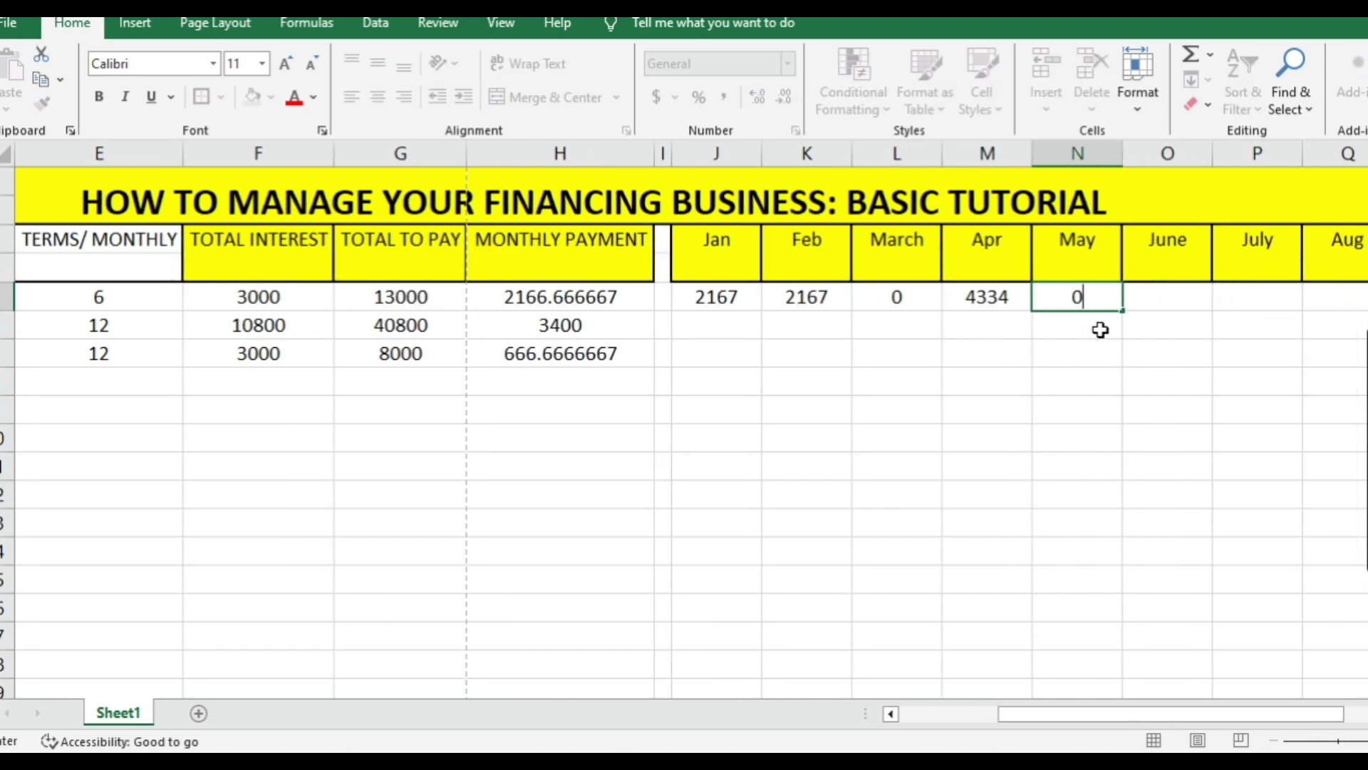
{"action": "key", "text": "Right"}
{"action": "type", "text": "0"}
{"action": "key", "text": "Right"}
{"action": "key", "text": "Right"}
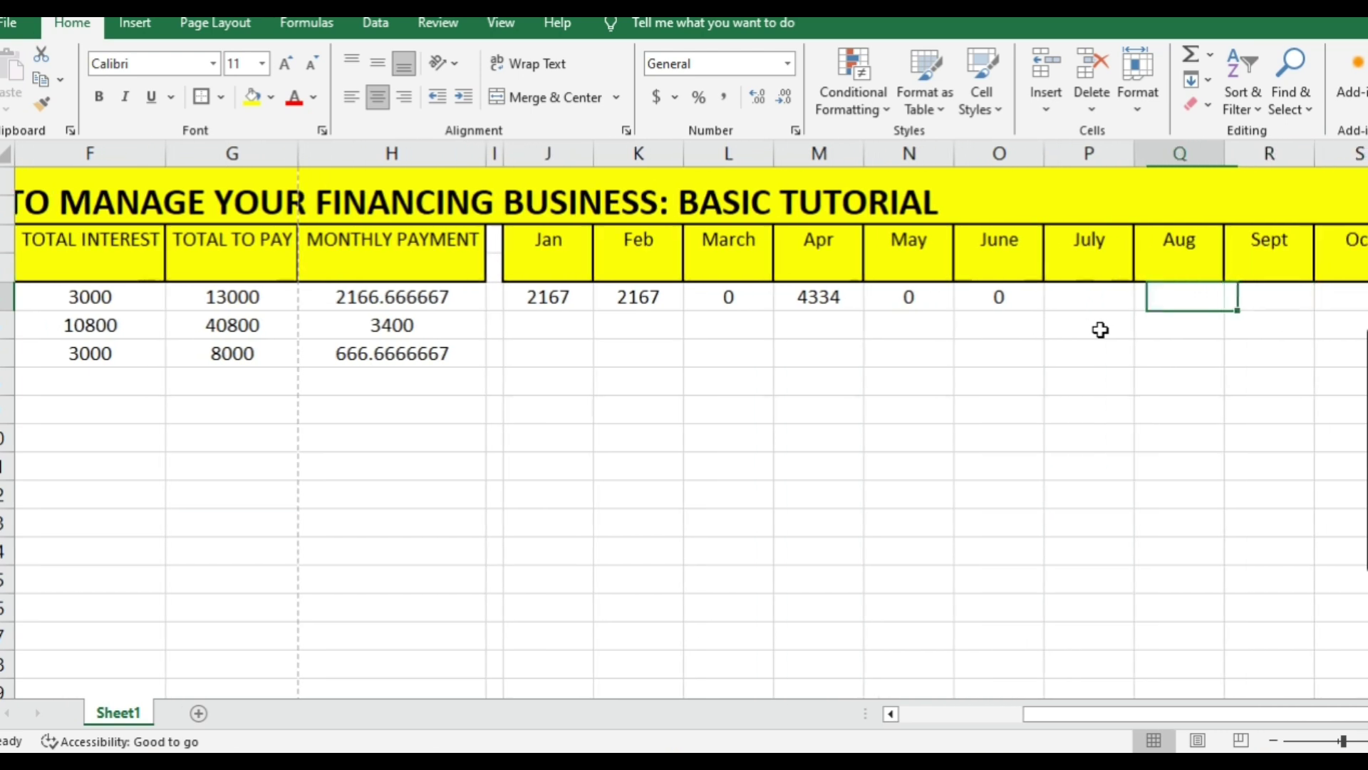
{"action": "key", "text": "Left"}
{"action": "key", "text": "Right"}
{"action": "key", "text": "Right"}
{"action": "key", "text": "Right"}
{"action": "key", "text": "Right"}
{"action": "key", "text": "Right"}
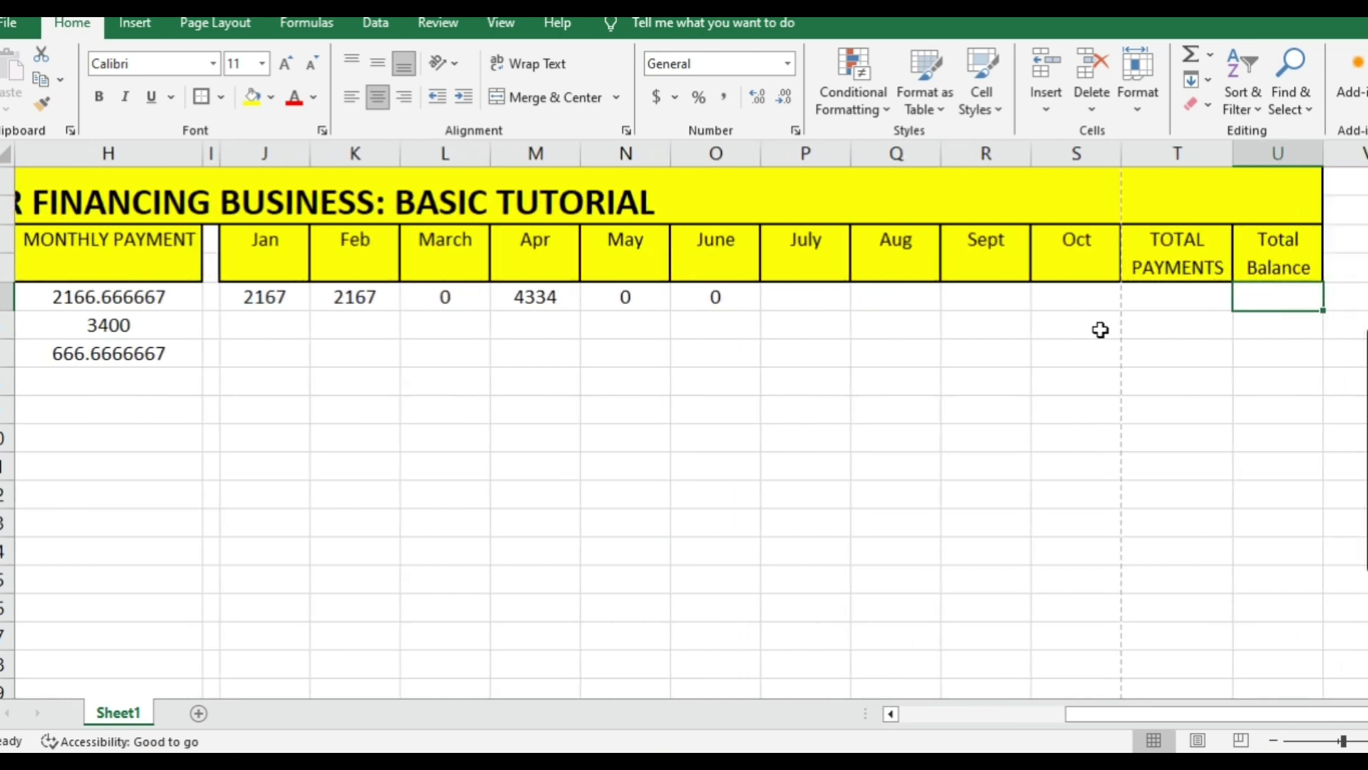
Step: AutoSum the first customer's Jan–Oct payments into TOTAL PAYMENTS, giving 8668
{"action": "left_click", "coordinate": [1082, 465]}
{"action": "left_click", "coordinate": [1134, 303]}
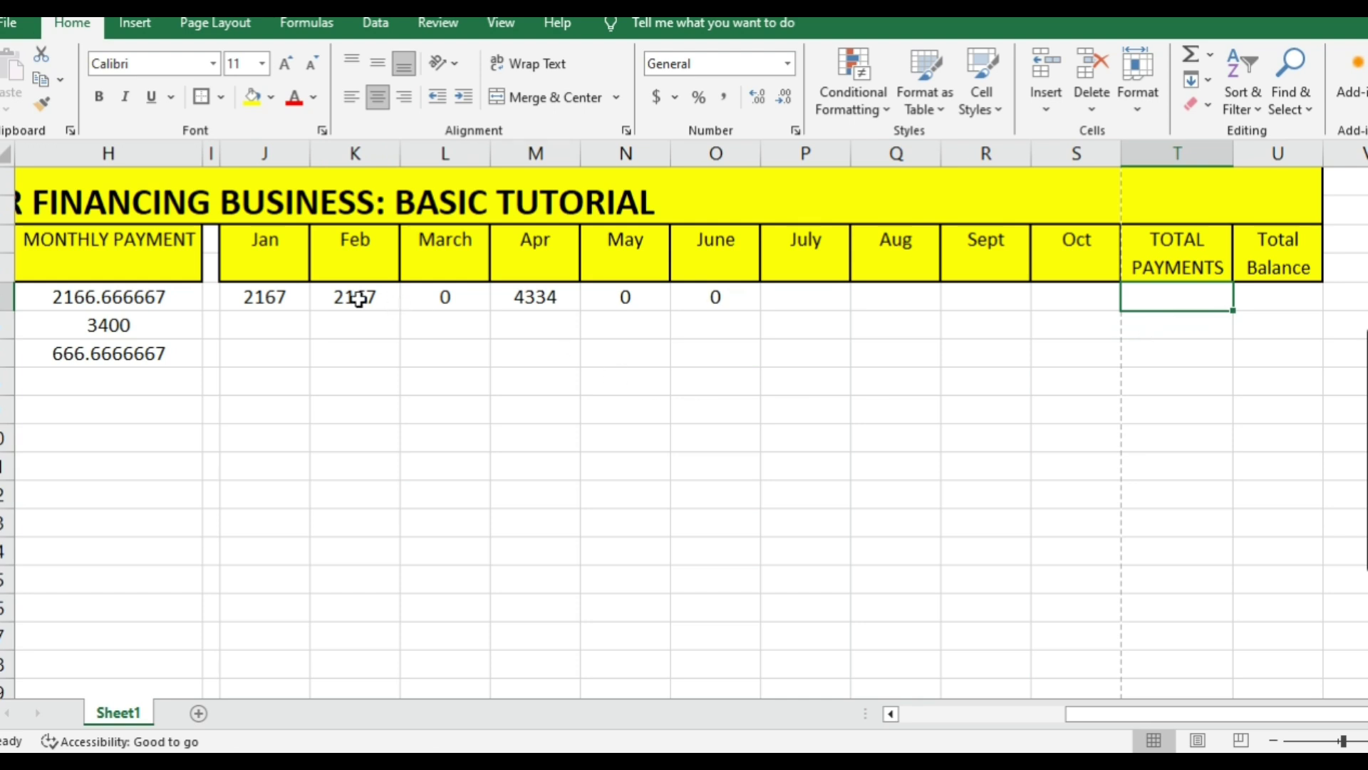
{"action": "left_click_drag", "start_coordinate": [263, 295], "coordinate": [1157, 295]}
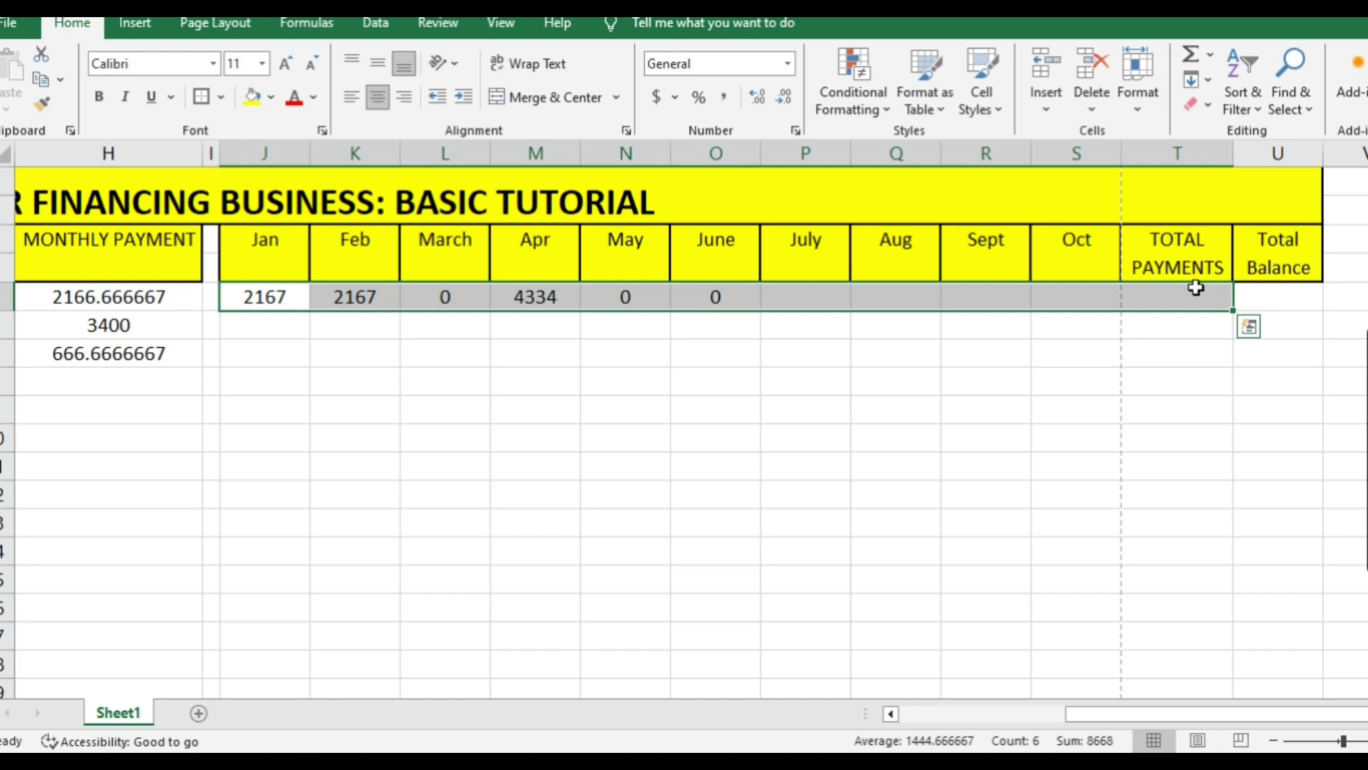
{"action": "key", "text": "Tab"}
{"action": "left_click", "coordinate": [868, 469]}
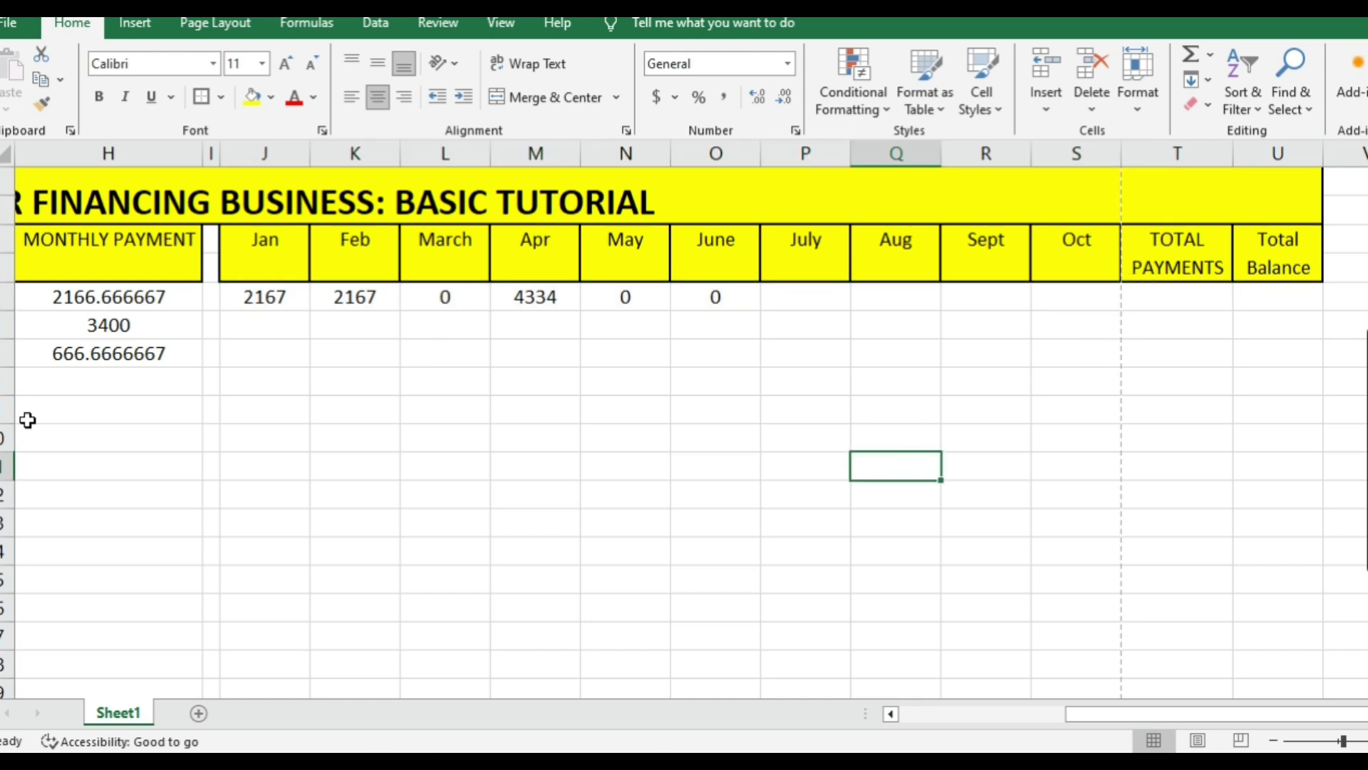
{"action": "left_click_drag", "start_coordinate": [252, 295], "coordinate": [1132, 288]}
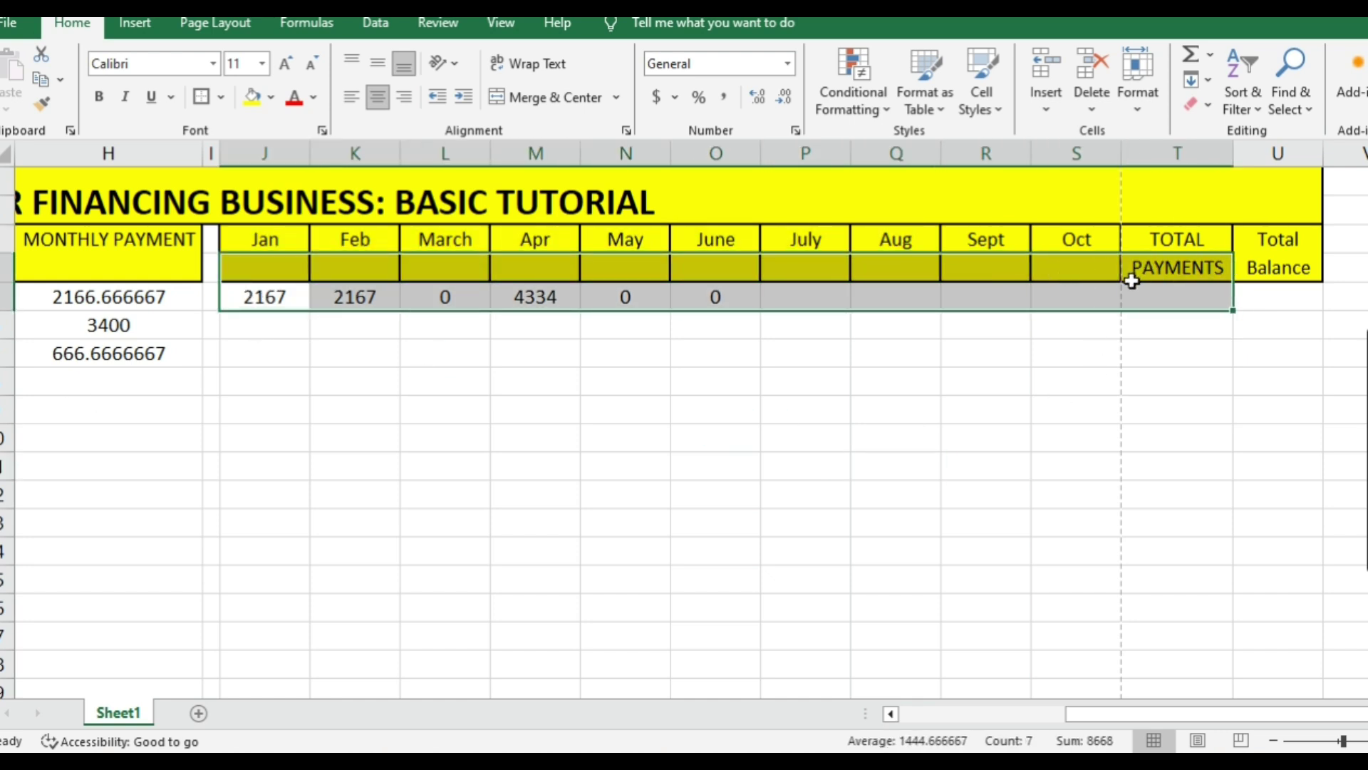
{"action": "left_click", "coordinate": [1191, 56]}
{"action": "left_click", "coordinate": [1124, 381]}
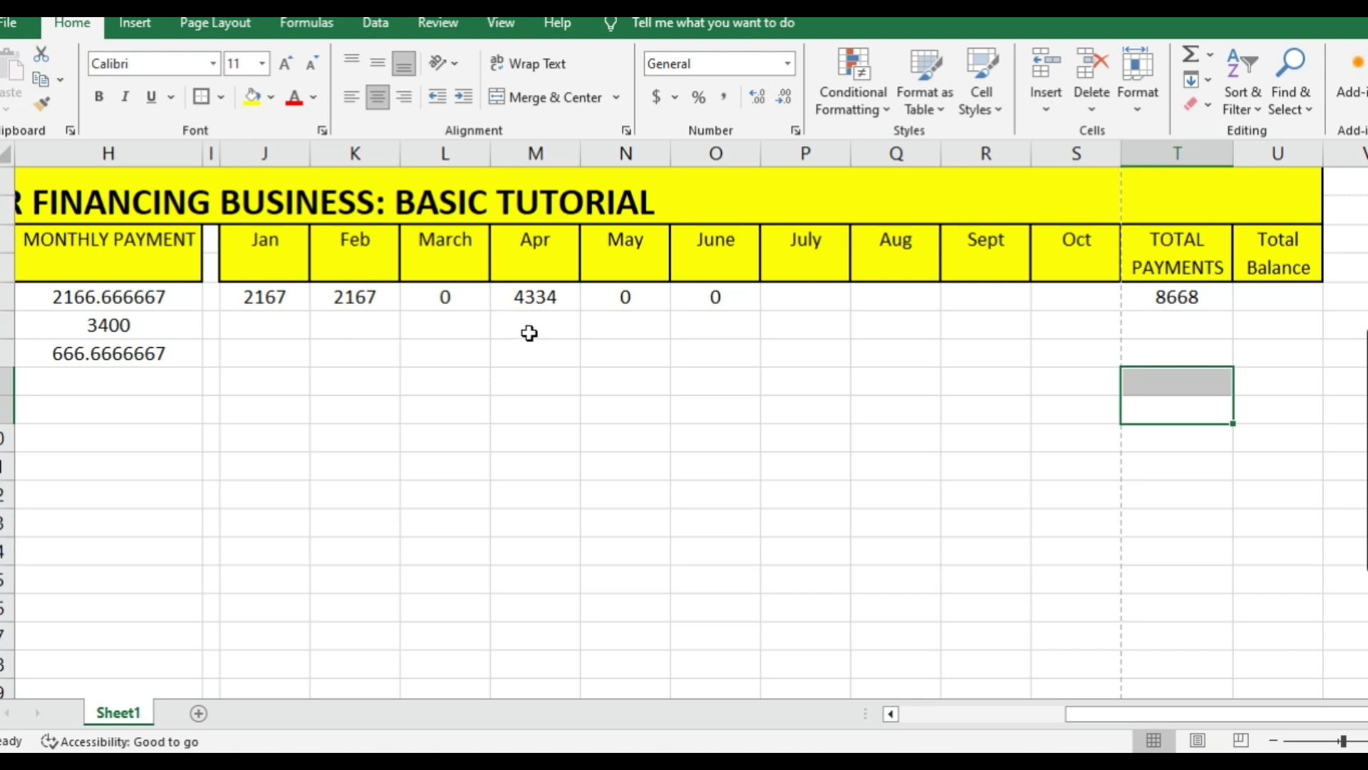
Step: Review the first customer's Total Balance cell and the TOTAL TO PAY value of 13000
{"action": "left_click", "coordinate": [1249, 304]}
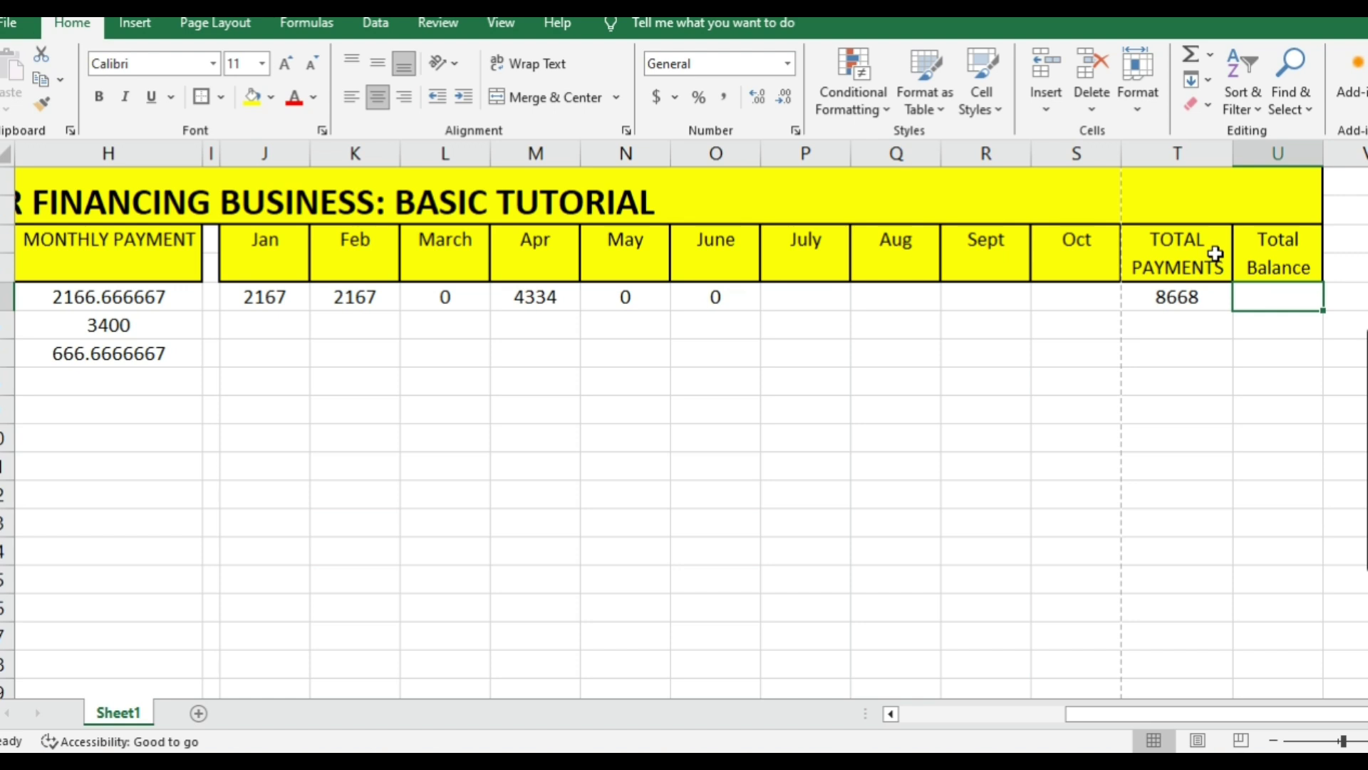
{"action": "left_click", "coordinate": [1277, 324]}
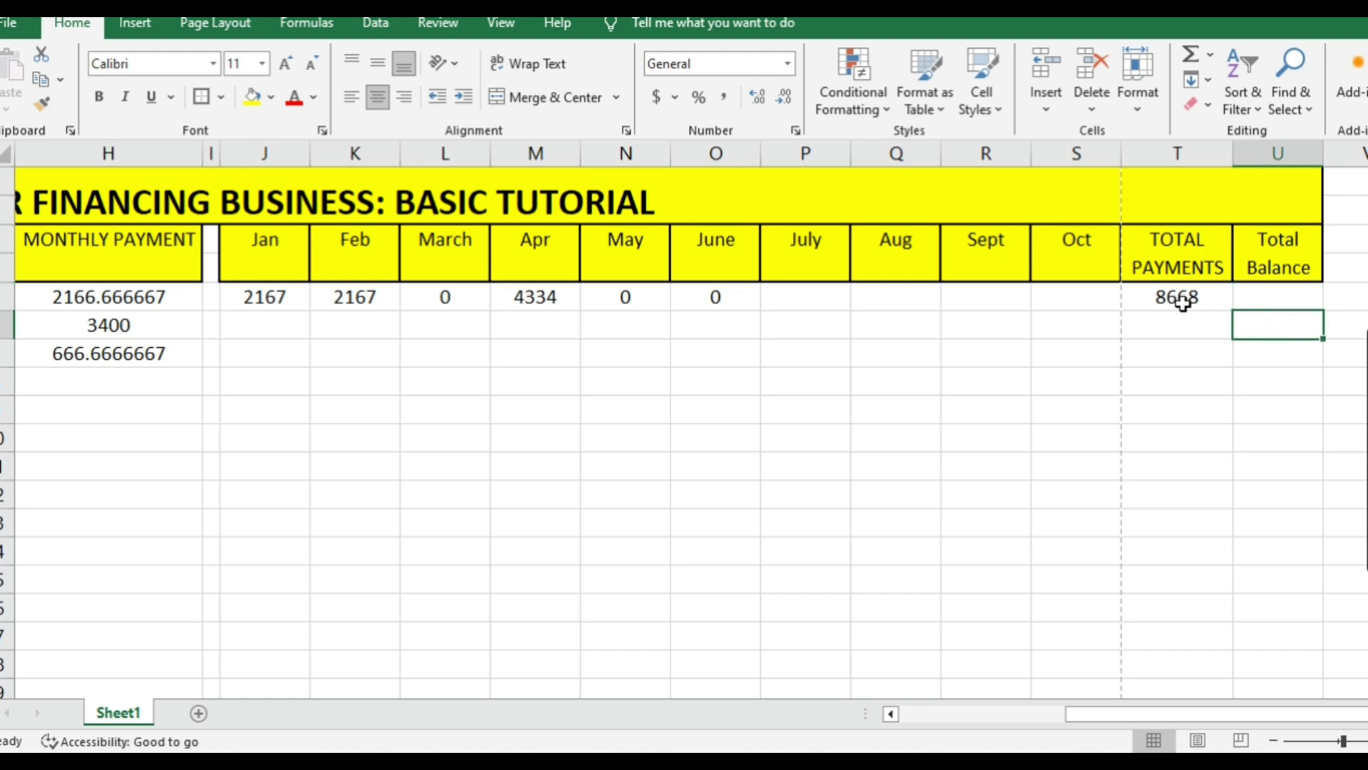
{"action": "left_click", "coordinate": [1183, 303]}
{"action": "key", "text": "Left"}
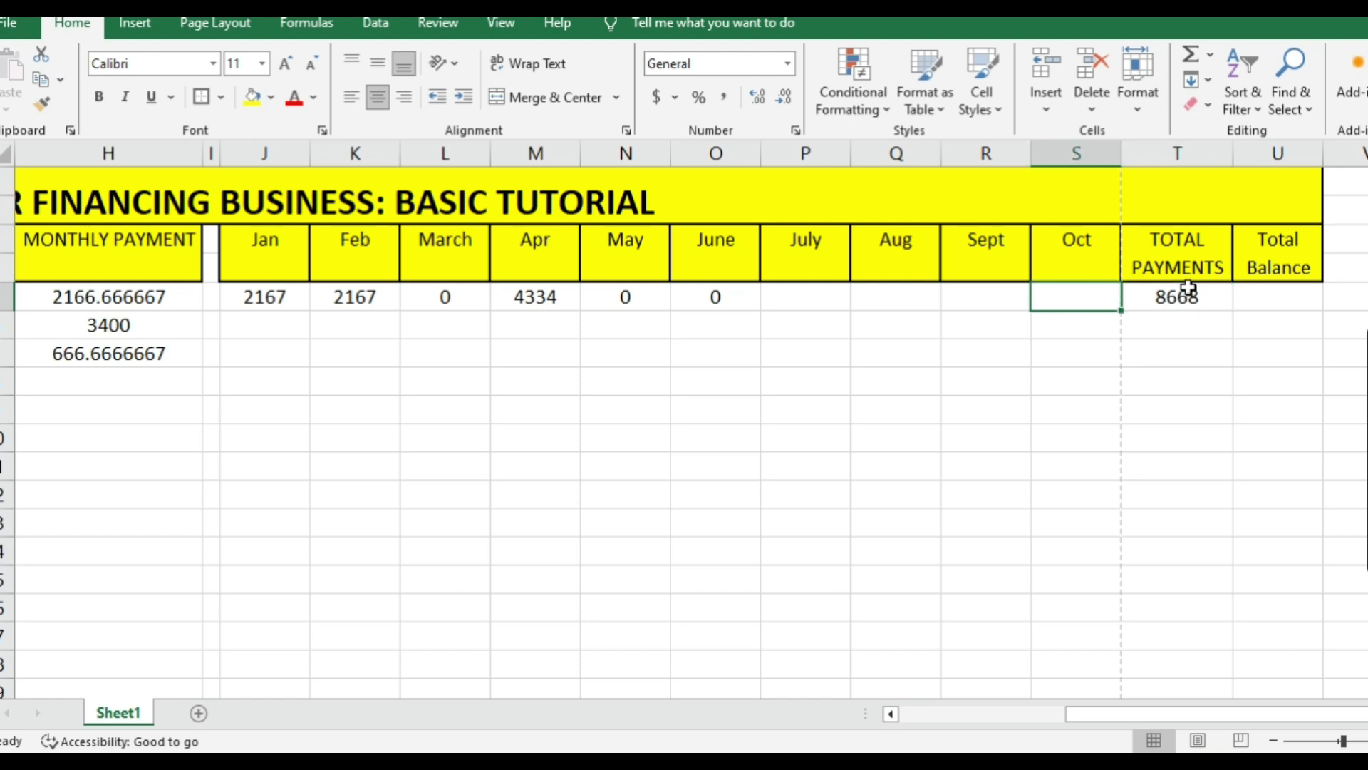
{"action": "key", "text": "Left"}
{"action": "key", "text": "Left"}
{"action": "key", "text": "Left"}
{"action": "key", "text": "Left"}
{"action": "key", "text": "Left"}
{"action": "key", "text": "Left"}
{"action": "key", "text": "Left"}
{"action": "key", "text": "Left"}
{"action": "key", "text": "Left"}
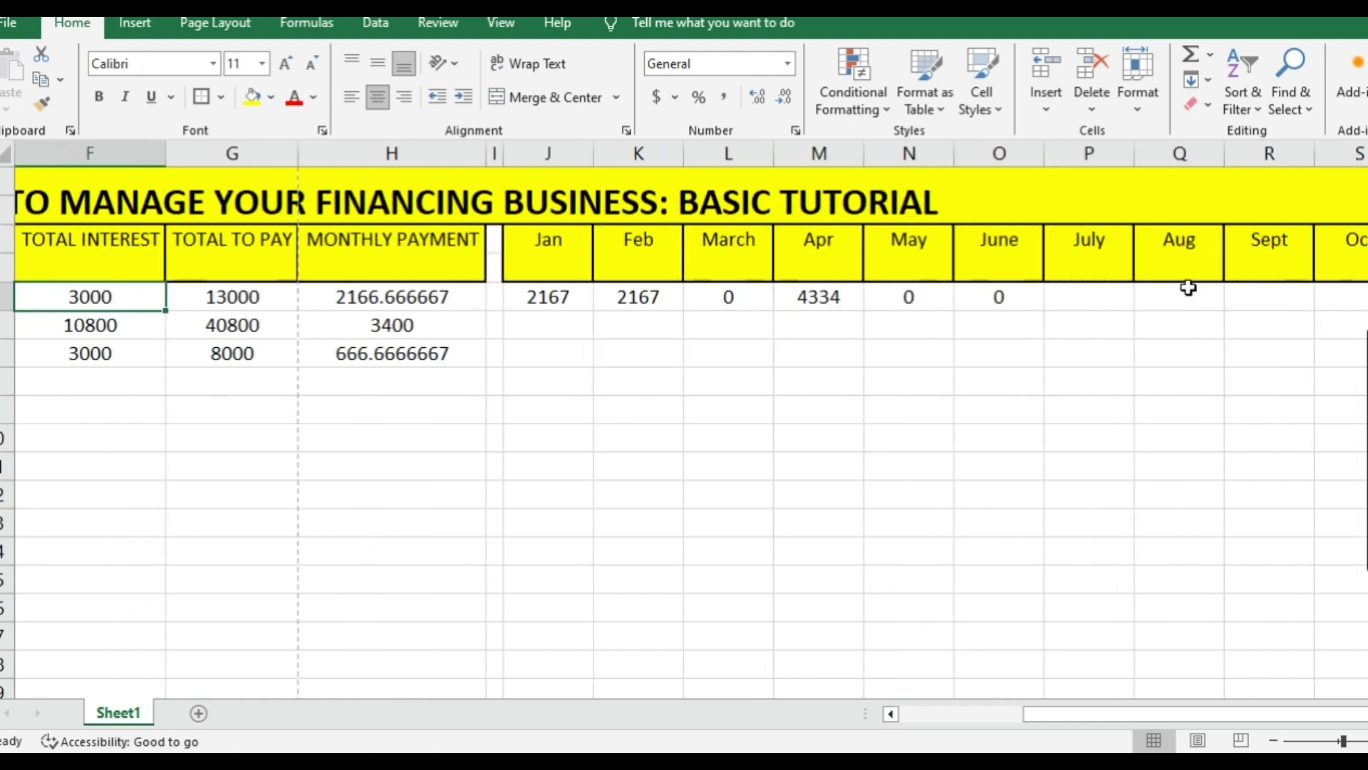
{"action": "key", "text": "Left"}
{"action": "key", "text": "Right"}
{"action": "key", "text": "Right"}
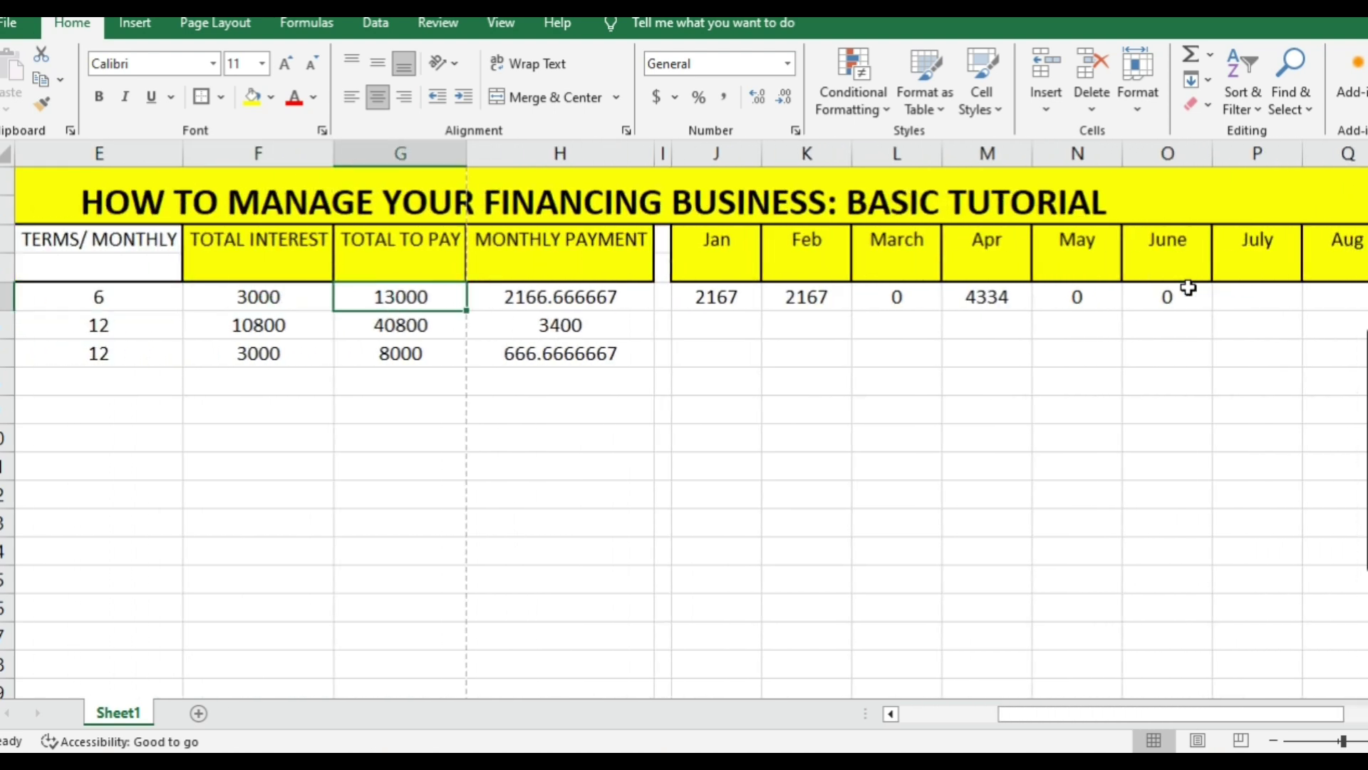
Step: Enter =G5-T5 in the first customer's Total Balance cell, giving 4332
{"action": "key", "text": "Right"}
{"action": "key", "text": "Right"}
{"action": "key", "text": "Right"}
{"action": "key", "text": "Right"}
{"action": "key", "text": "Right"}
{"action": "key", "text": "Right"}
{"action": "key", "text": "Right"}
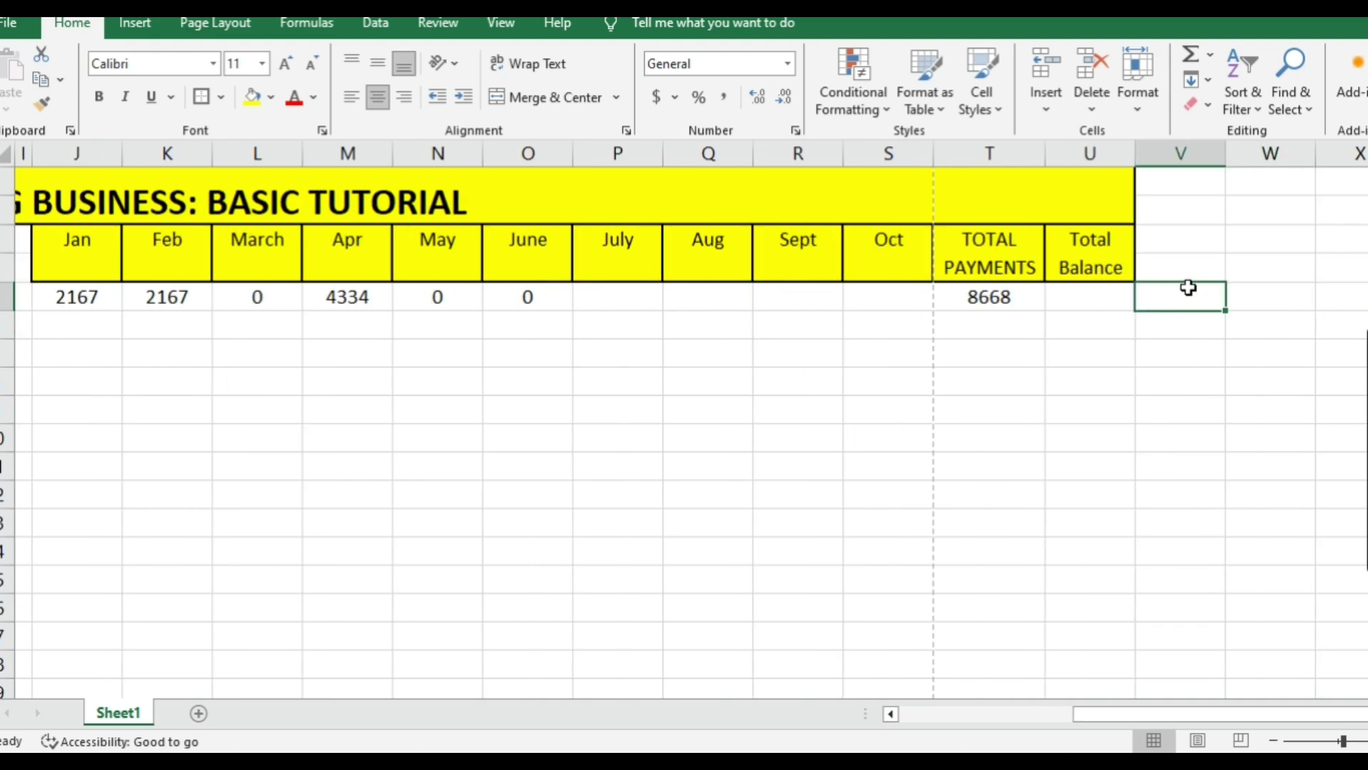
{"action": "key", "text": "Left"}
{"action": "key", "text": "Left"}
{"action": "key", "text": "Right"}
{"action": "key", "text": "Left"}
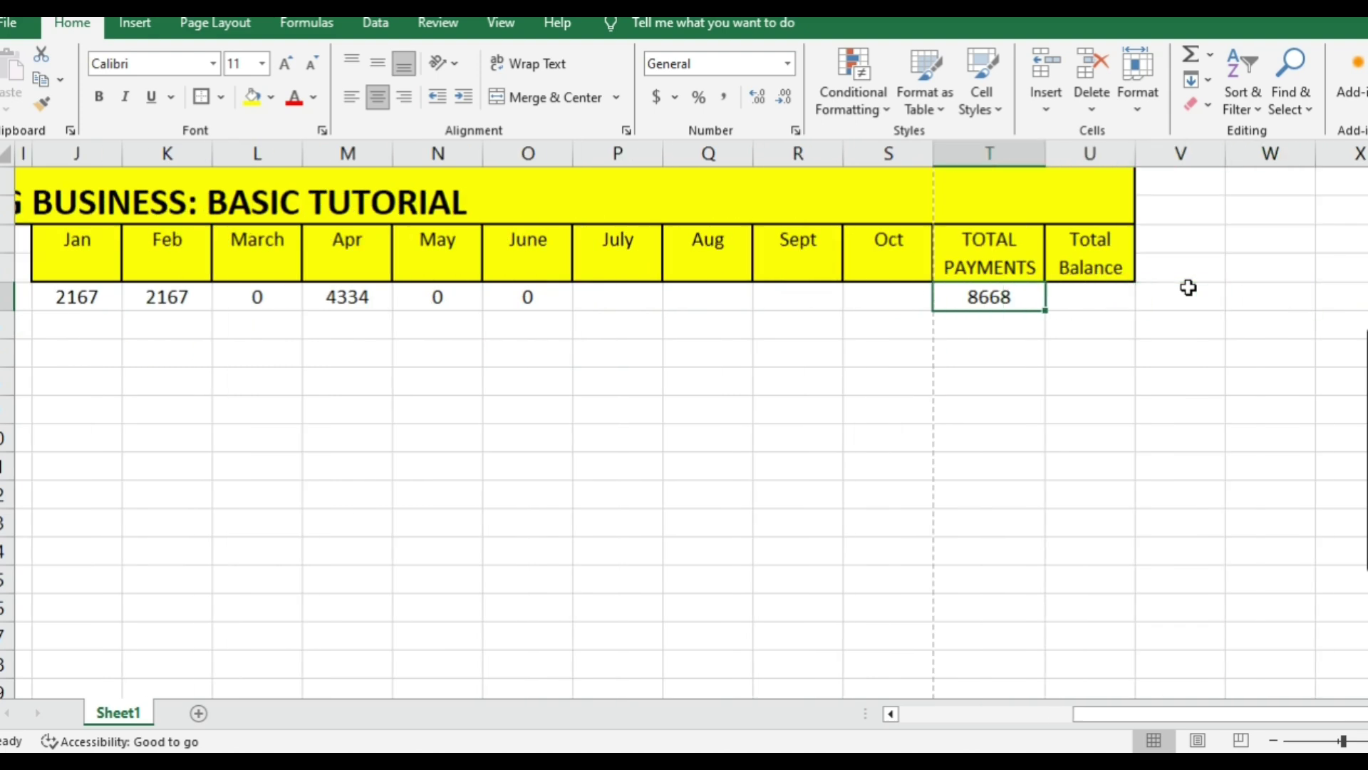
{"action": "key", "text": "Right"}
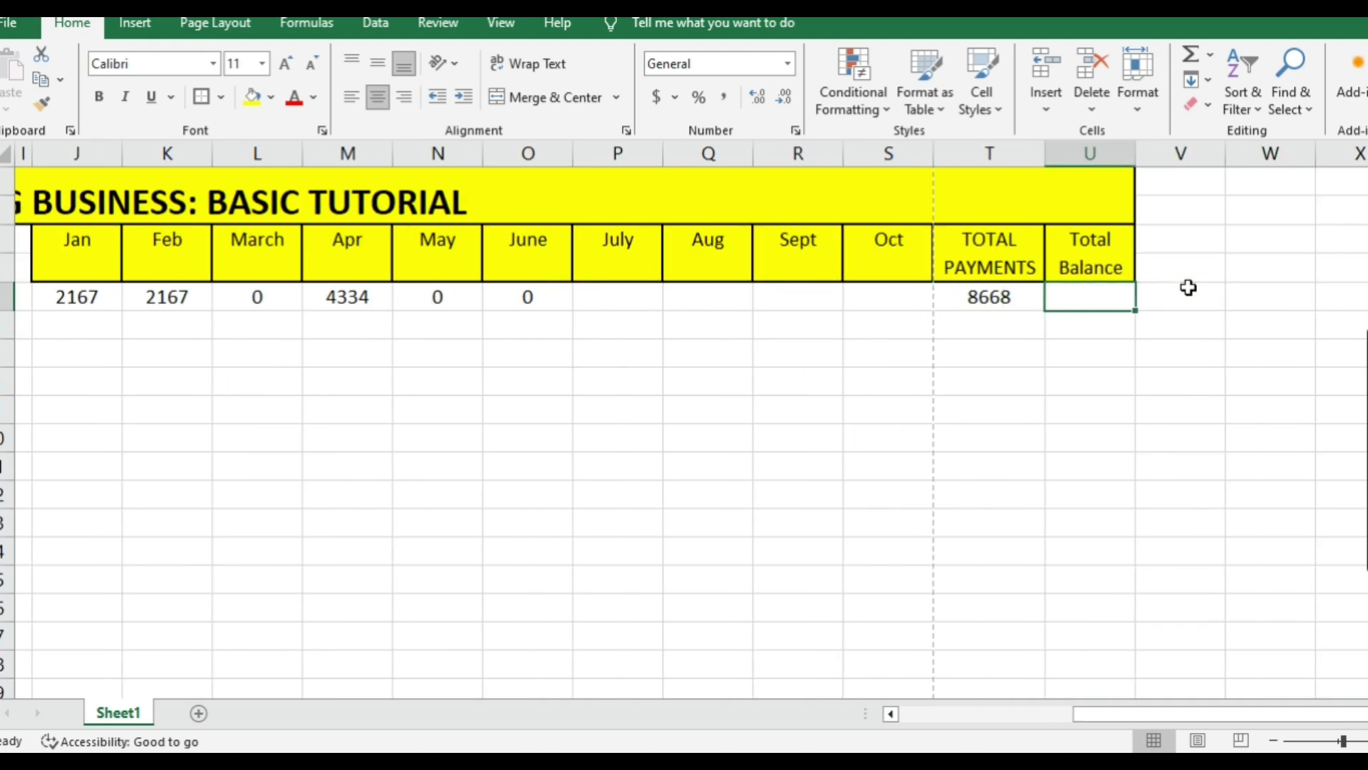
{"action": "type", "text": "="}
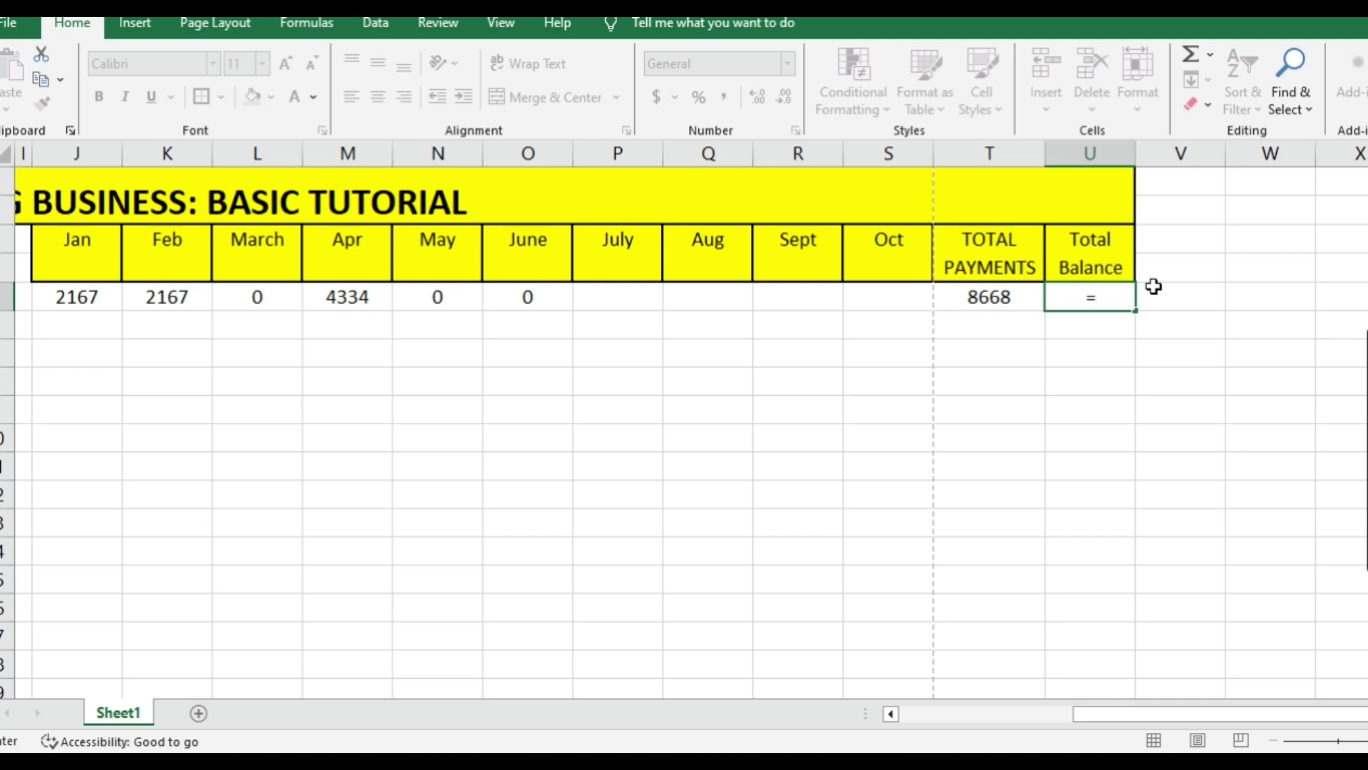
{"action": "key", "text": "Left"}
{"action": "key", "text": "Left"}
{"action": "key", "text": "Left"}
{"action": "key", "text": "Left"}
{"action": "key", "text": "Left"}
{"action": "key", "text": "Left"}
{"action": "key", "text": "Left"}
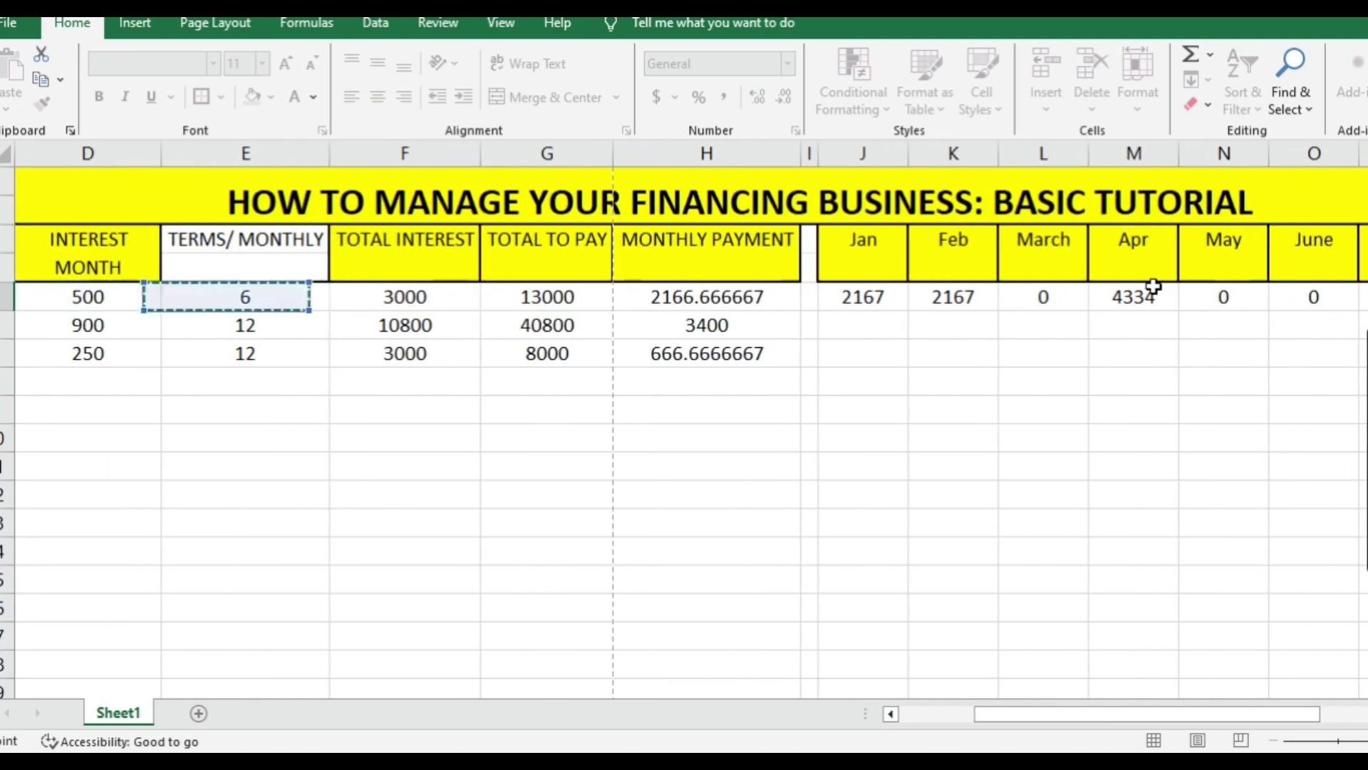
{"action": "key", "text": "Right"}
{"action": "key", "text": "Right"}
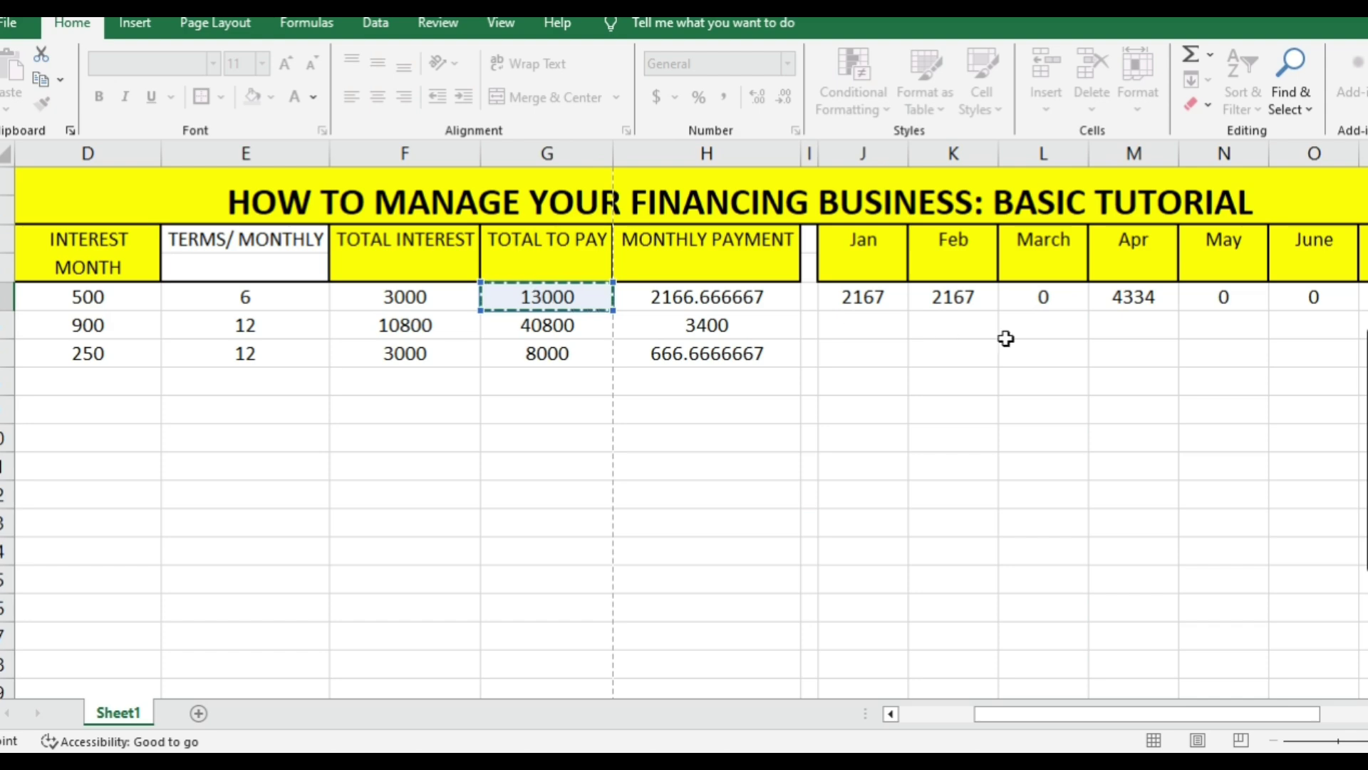
{"action": "key", "text": "Right"}
{"action": "key", "text": "Right"}
{"action": "key", "text": "Right"}
{"action": "key", "text": "Right"}
{"action": "key", "text": "Right"}
{"action": "key", "text": "Right"}
{"action": "key", "text": "Right"}
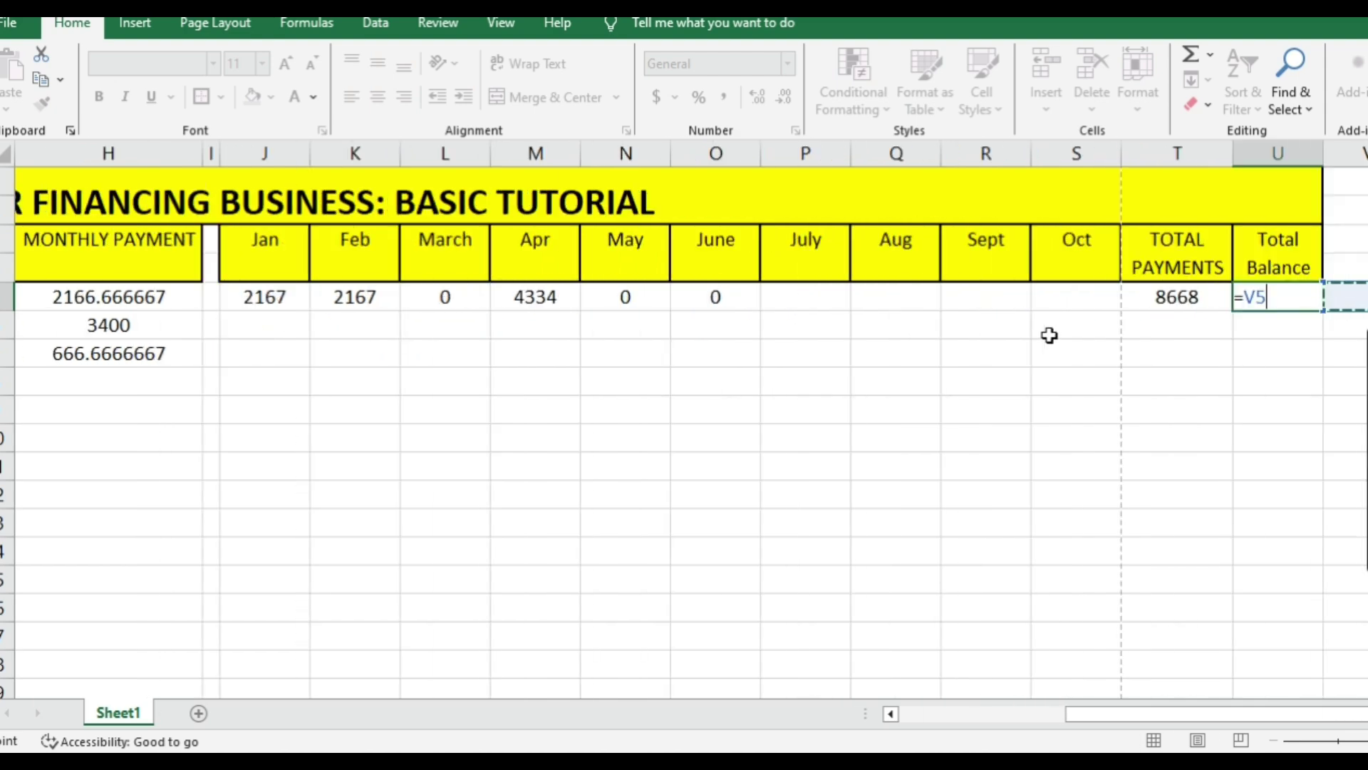
{"action": "key", "text": "Left"}
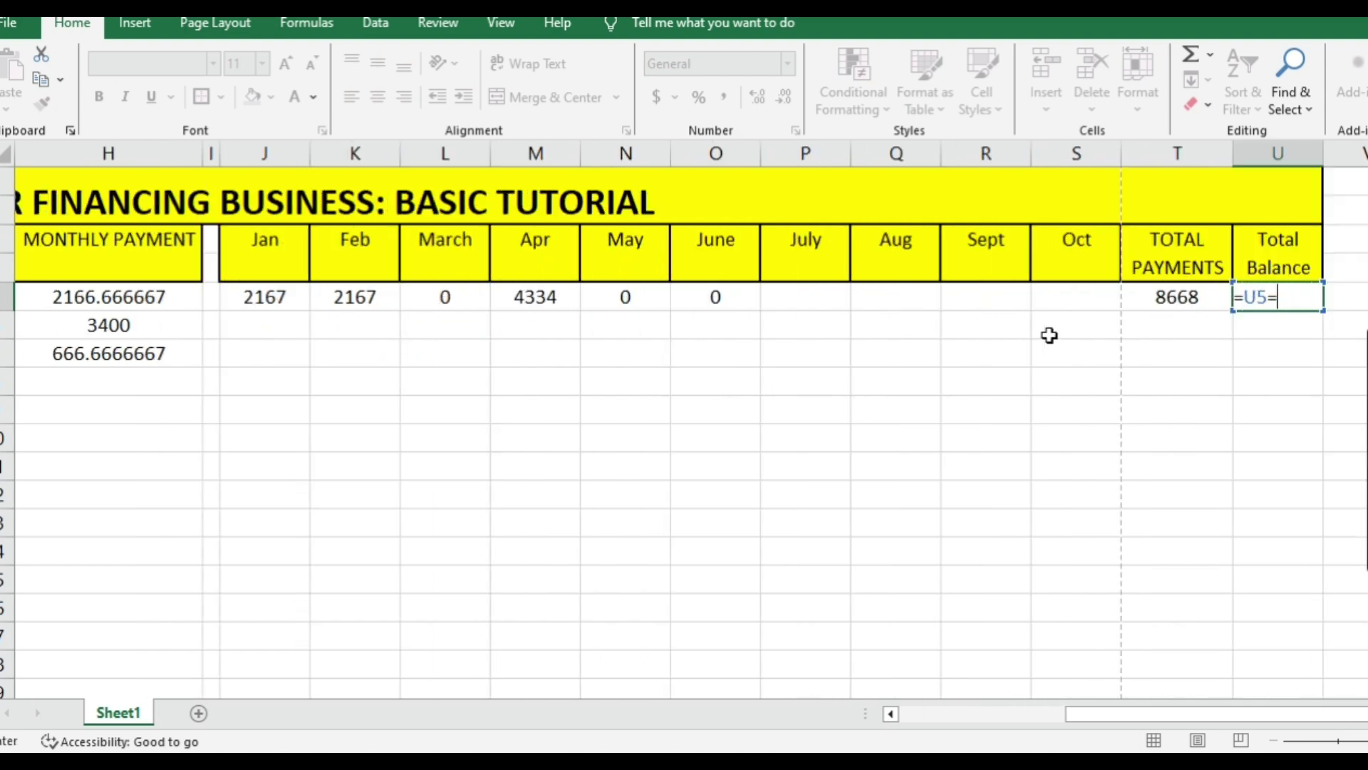
{"action": "key", "text": "BackSpace"}
{"action": "key", "text": "BackSpace"}
{"action": "key", "text": "BackSpace"}
{"action": "type", "text": "g"}
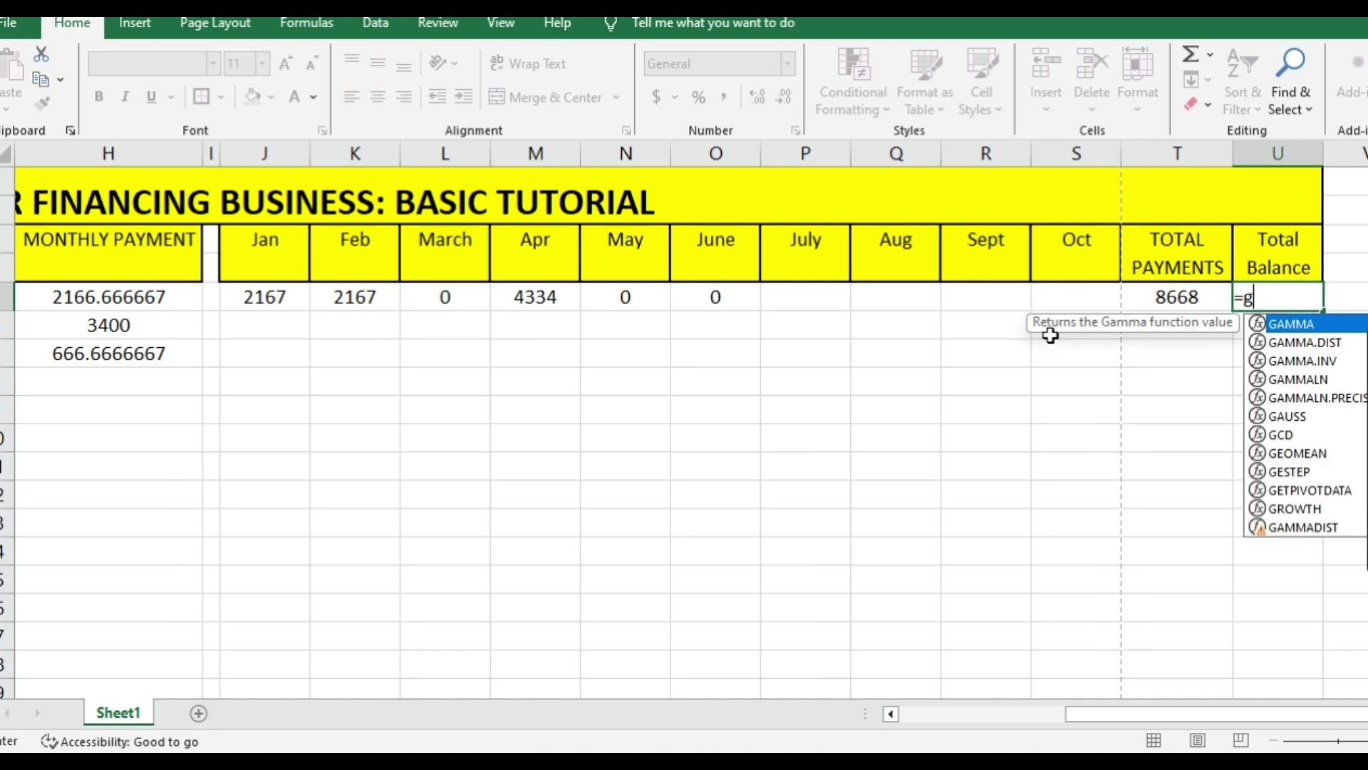
{"action": "type", "text": "5-"}
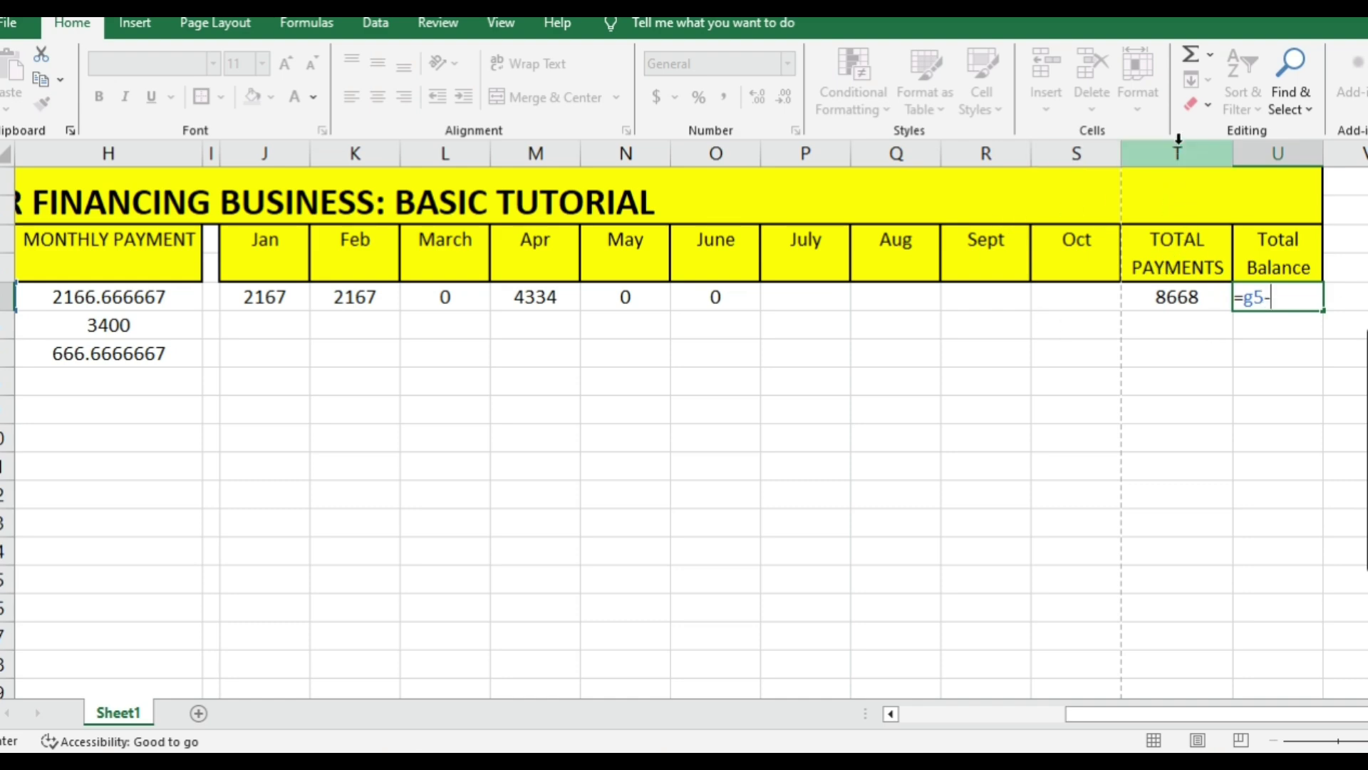
{"action": "type", "text": "t5"}
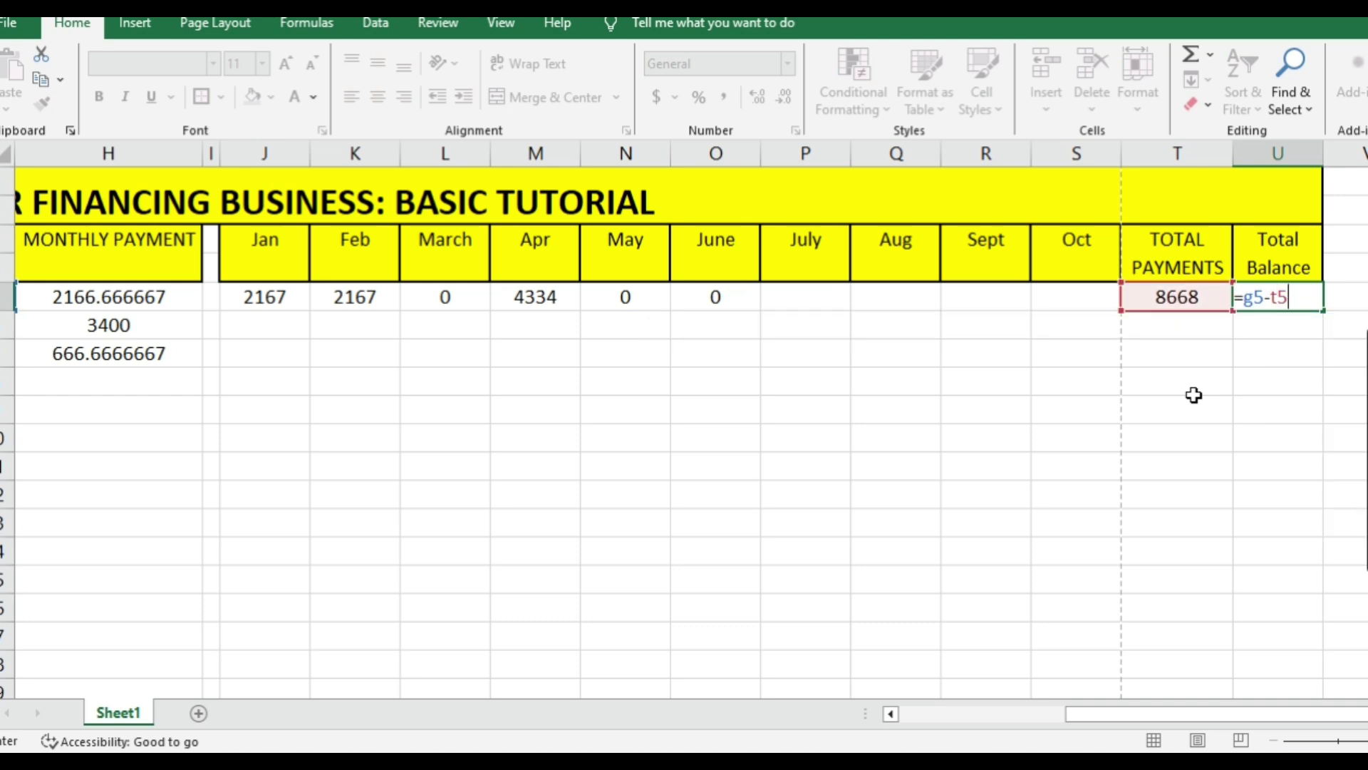
{"action": "key", "text": "Return"}
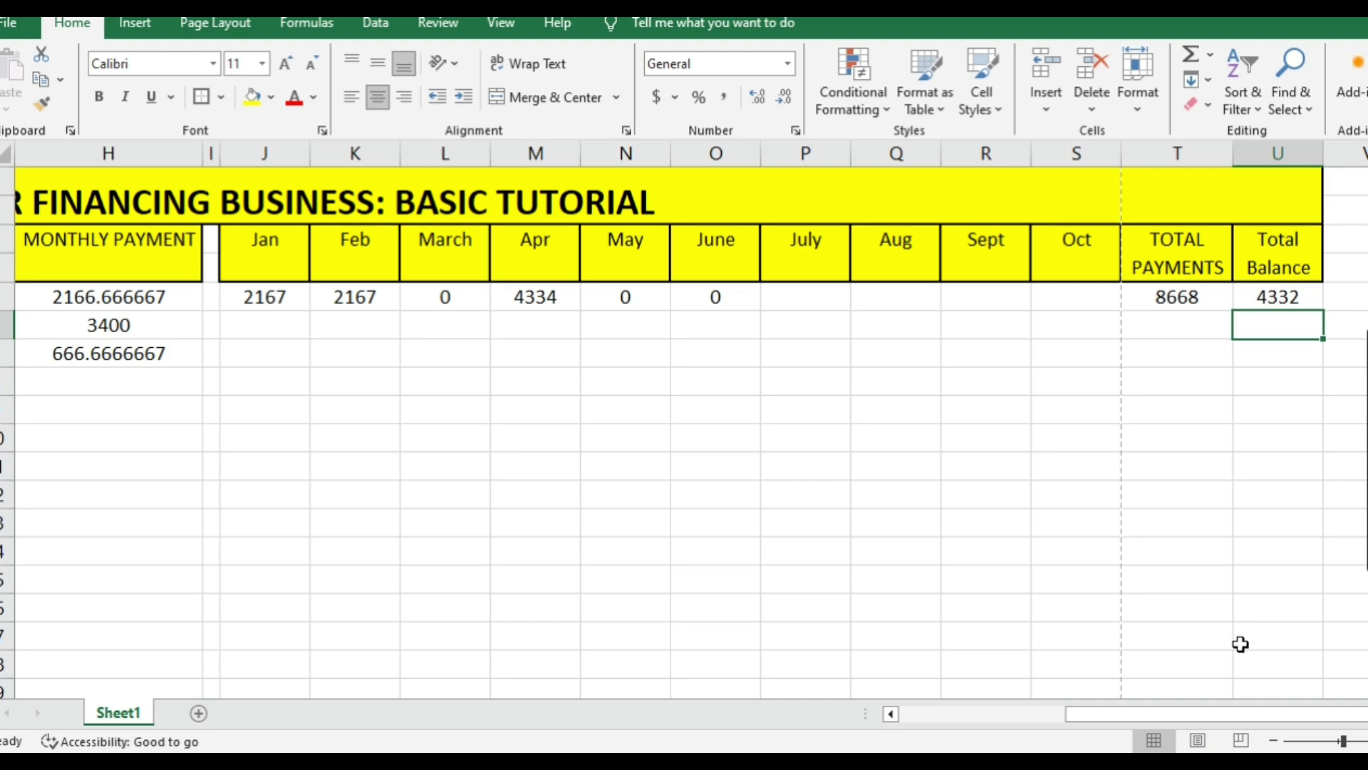
{"action": "mouse_move", "coordinate": [1205, 716]}
{"action": "left_mouse_down"}
{"action": "mouse_move", "coordinate": [935, 712]}
{"action": "mouse_move", "coordinate": [1044, 725]}
{"action": "mouse_move", "coordinate": [1140, 715]}
{"action": "left_mouse_up"}
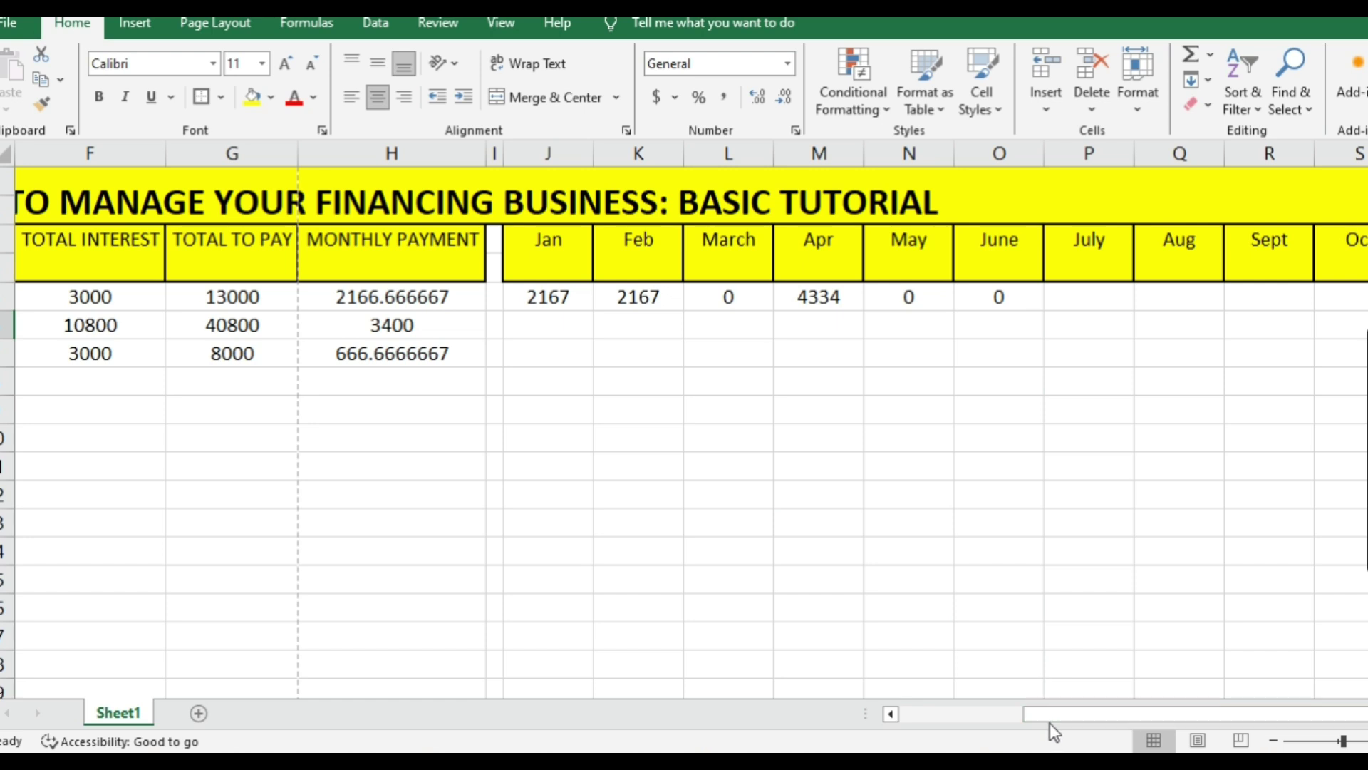
{"action": "left_click_drag", "start_coordinate": [1114, 709], "coordinate": [1166, 711]}
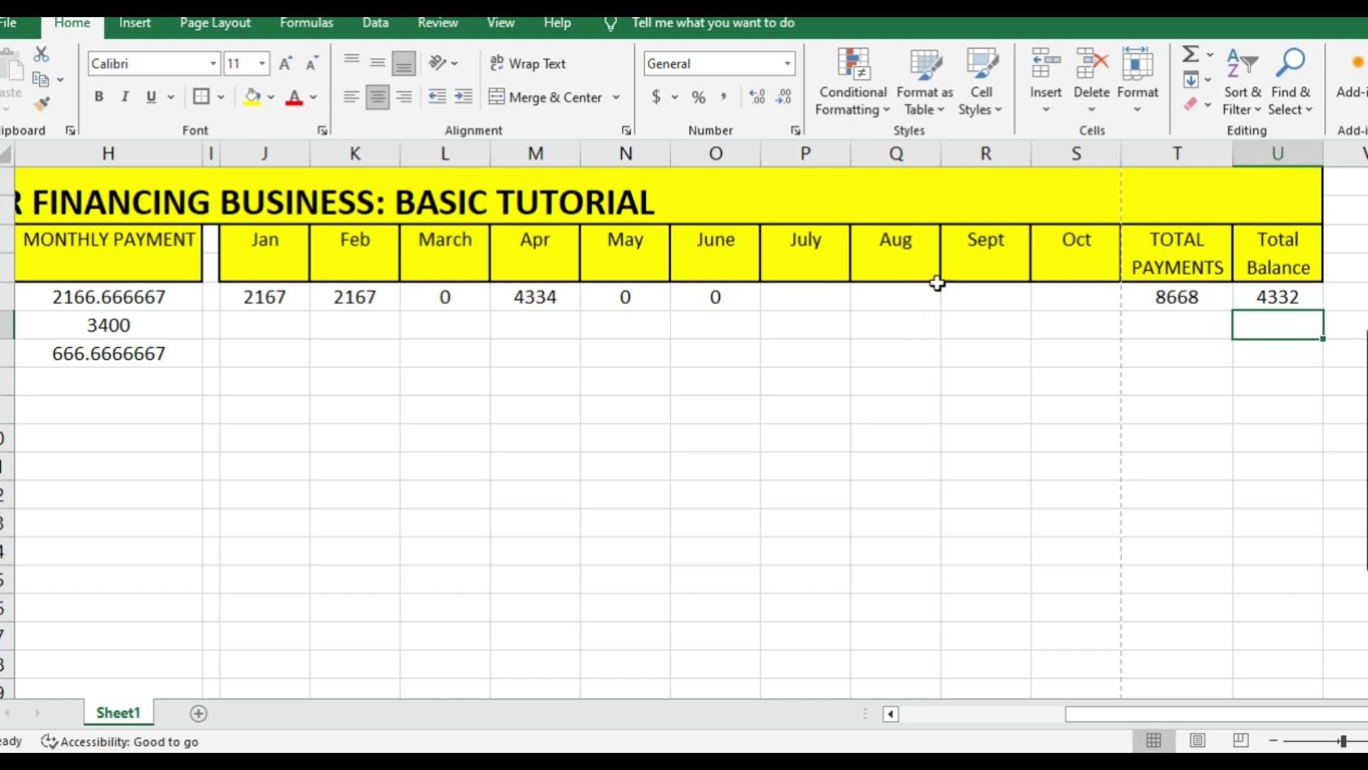
{"action": "left_click", "coordinate": [1218, 404]}
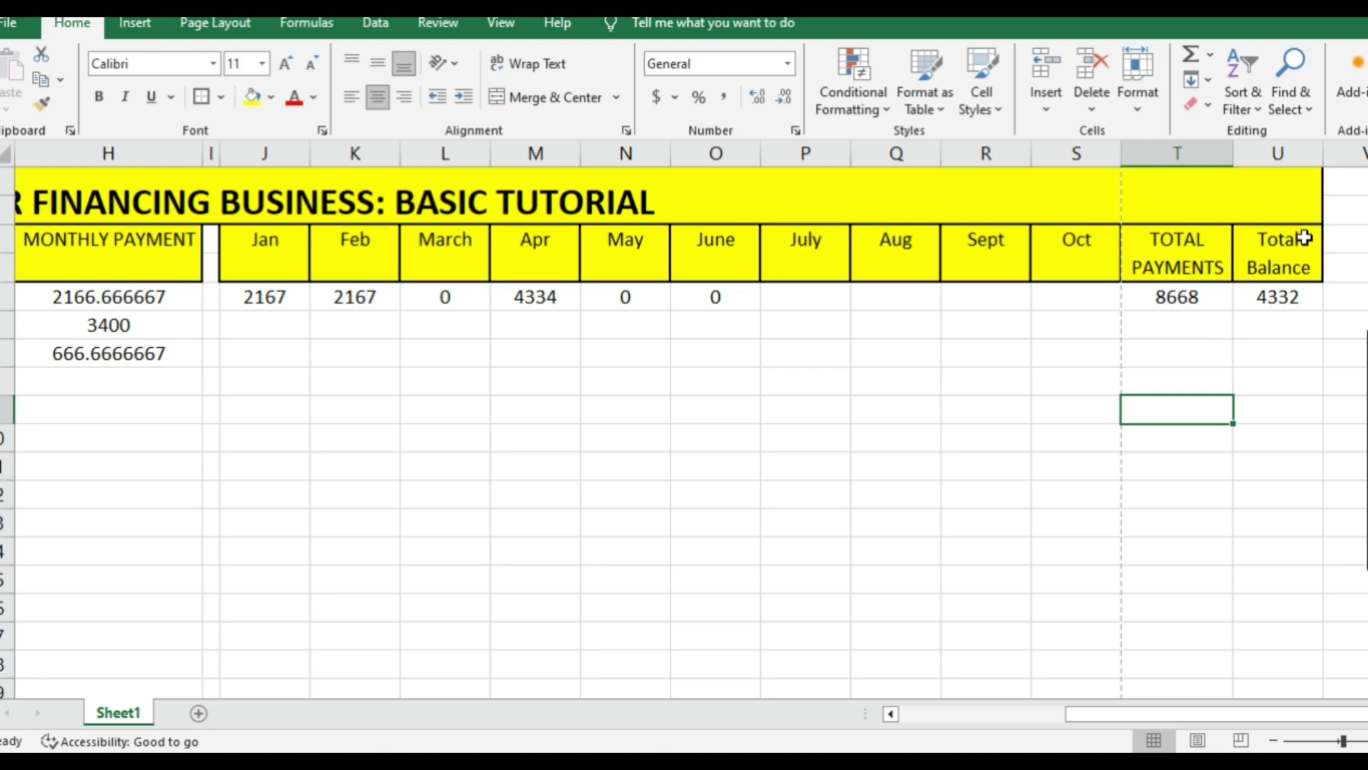
{"action": "left_click", "coordinate": [1282, 240]}
{"action": "left_click", "coordinate": [658, 300]}
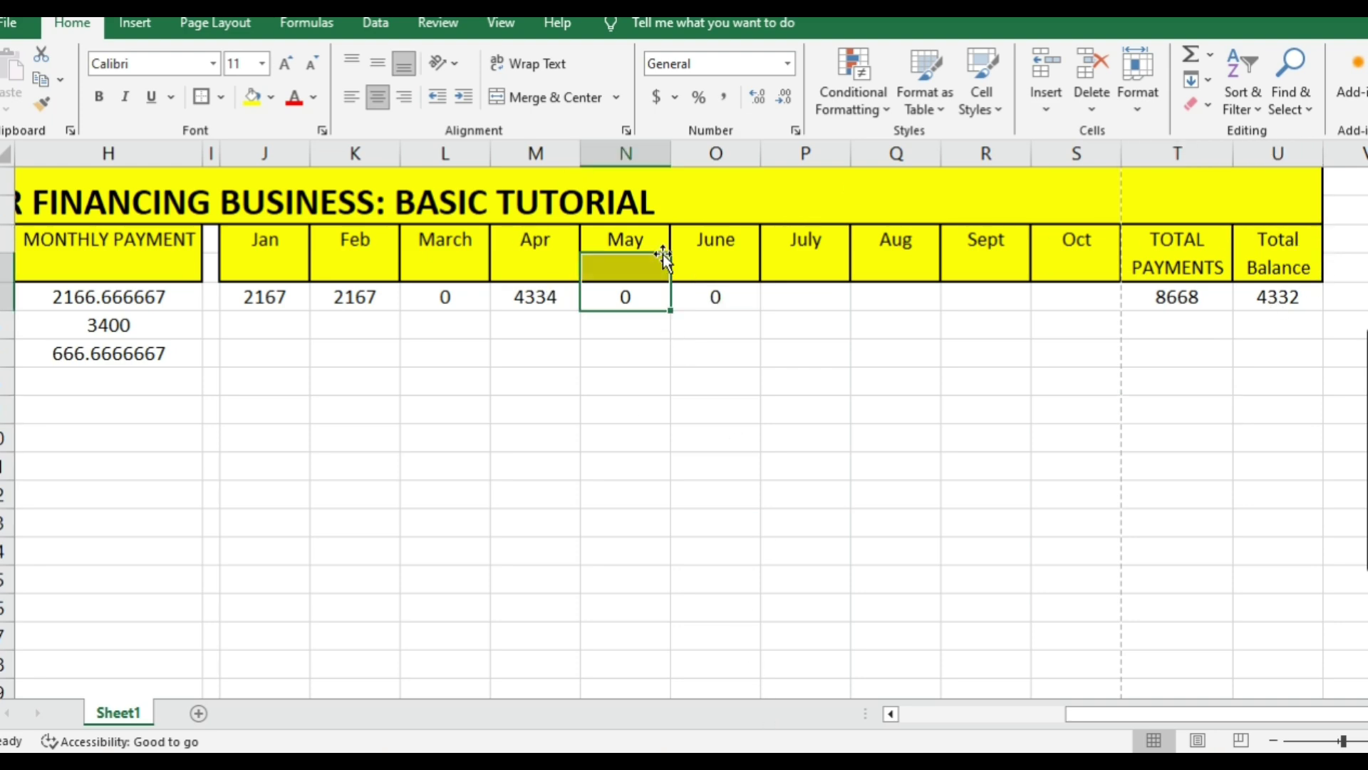
{"action": "key", "text": "Left"}
{"action": "key", "text": "Left"}
{"action": "key", "text": "Left"}
{"action": "key", "text": "Left"}
{"action": "key", "text": "Left"}
{"action": "key", "text": "Left"}
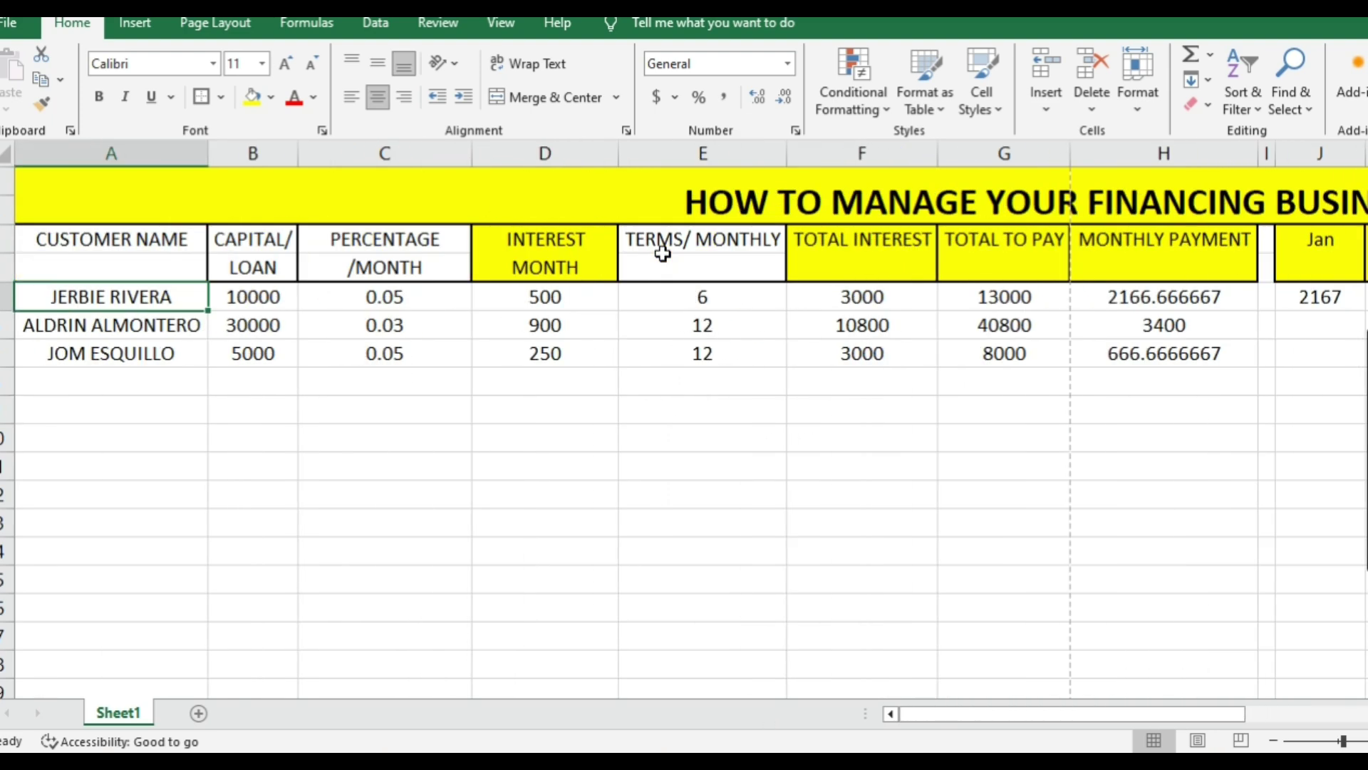
{"action": "key", "text": "Right"}
{"action": "key", "text": "Right"}
{"action": "key", "text": "Right"}
{"action": "key", "text": "Right"}
{"action": "key", "text": "Right"}
{"action": "key", "text": "Right"}
{"action": "key", "text": "Right"}
{"action": "key", "text": "Right"}
{"action": "key", "text": "Right"}
{"action": "key", "text": "Right"}
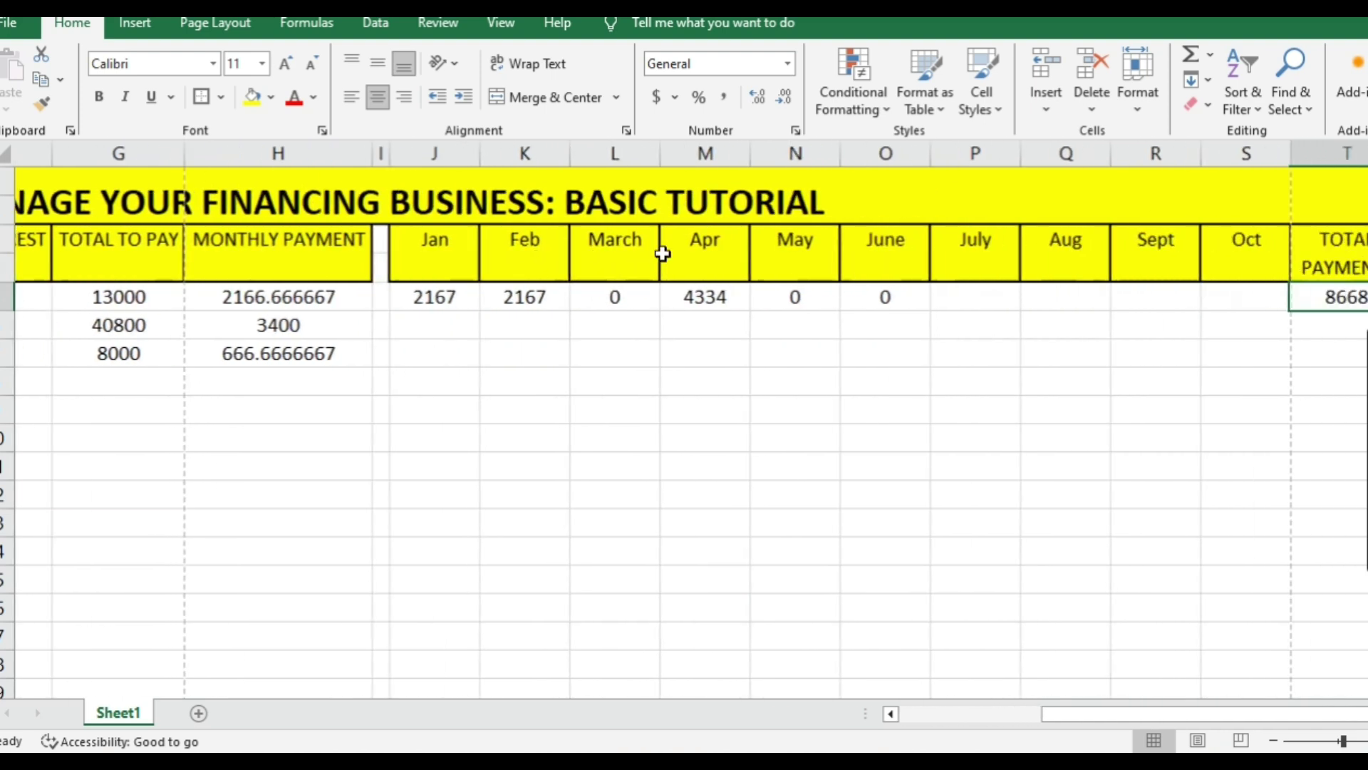
{"action": "key", "text": "Right"}
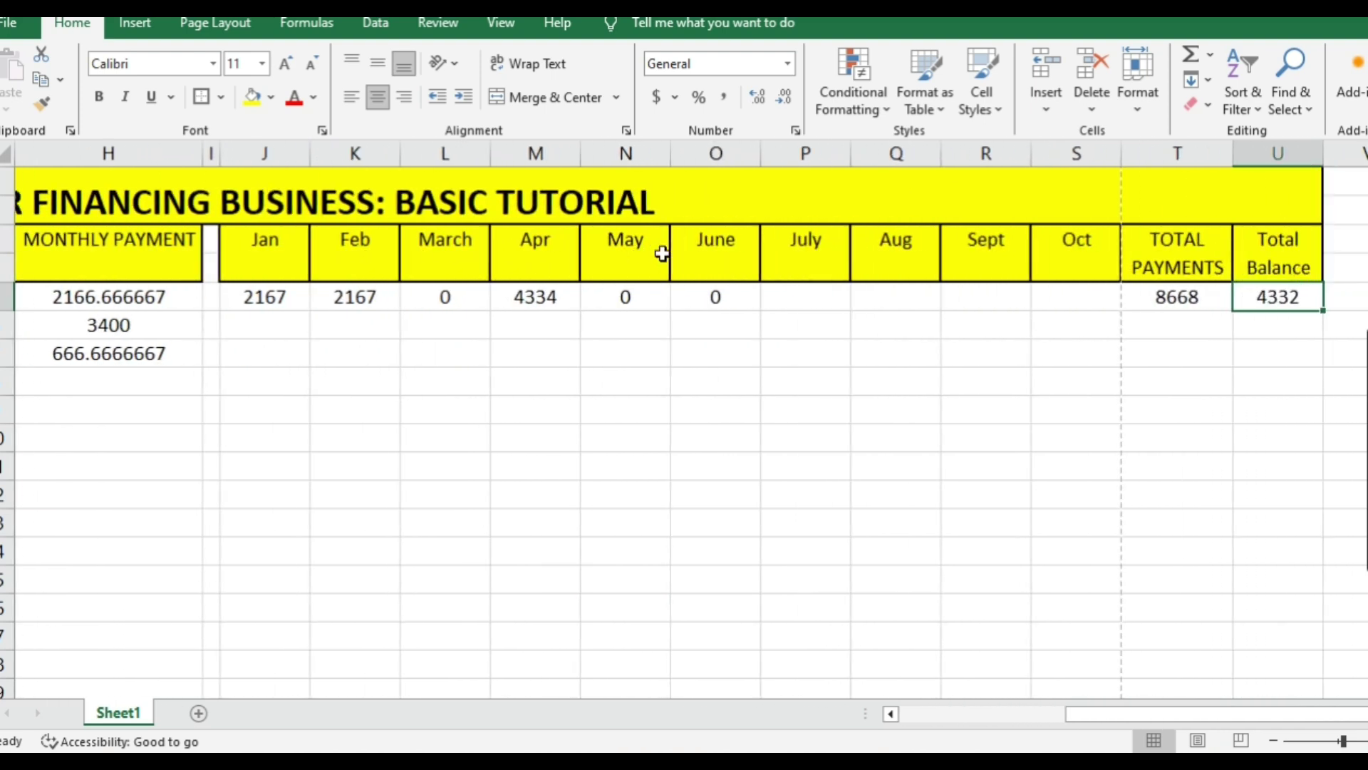
{"action": "key", "text": "Left"}
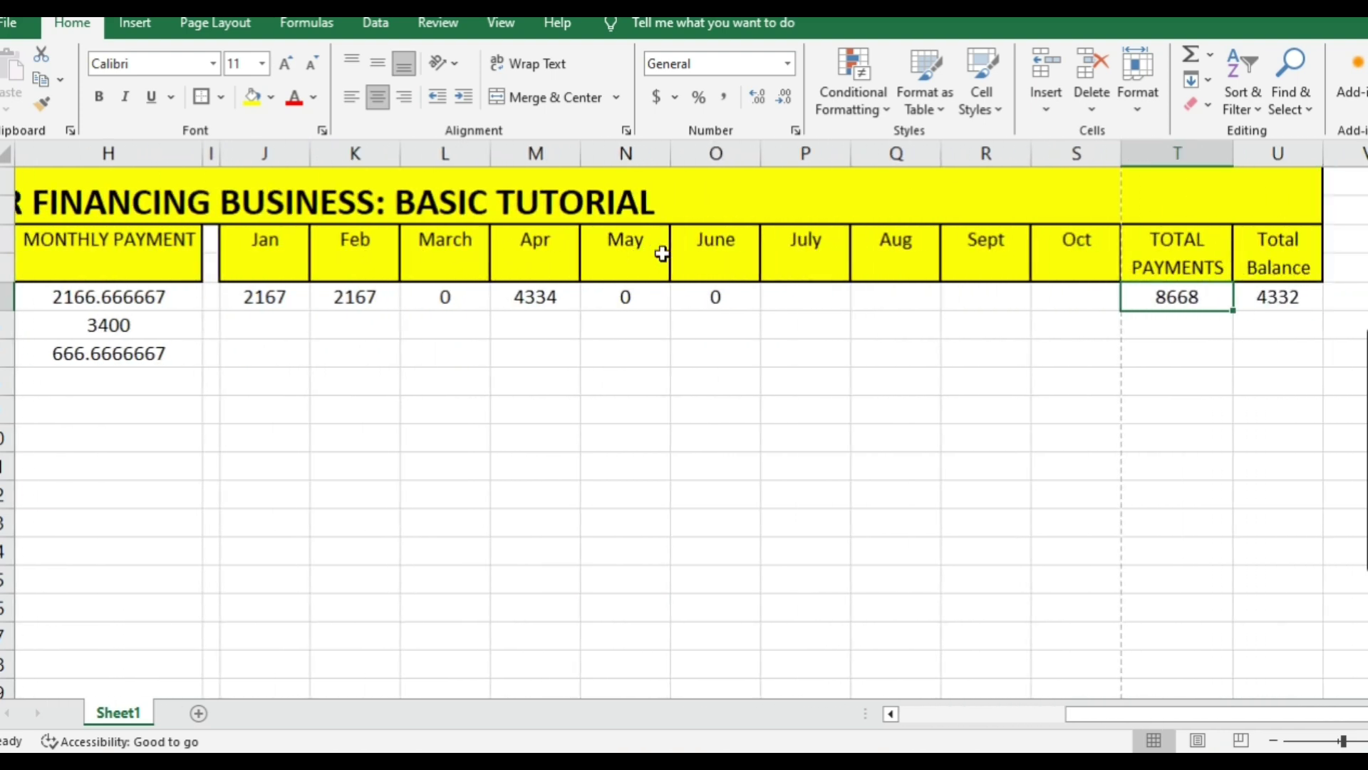
{"action": "key", "text": "Left"}
{"action": "key", "text": "Right"}
{"action": "key", "text": "Left"}
{"action": "key", "text": "Left"}
{"action": "key", "text": "Left"}
{"action": "key", "text": "Left"}
{"action": "key", "text": "Left"}
{"action": "key", "text": "Left"}
{"action": "key", "text": "Left"}
{"action": "key", "text": "Right"}
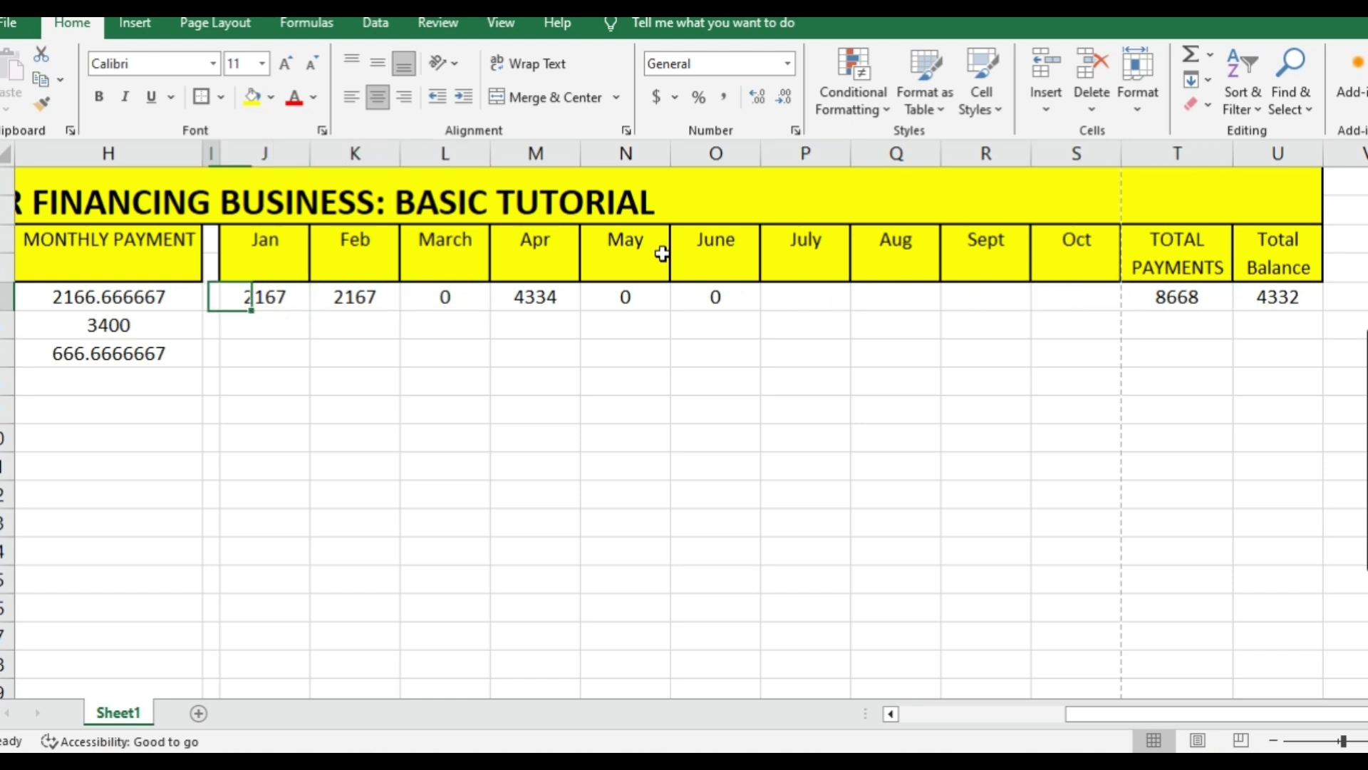
{"action": "key", "text": "Right"}
{"action": "key", "text": "Right"}
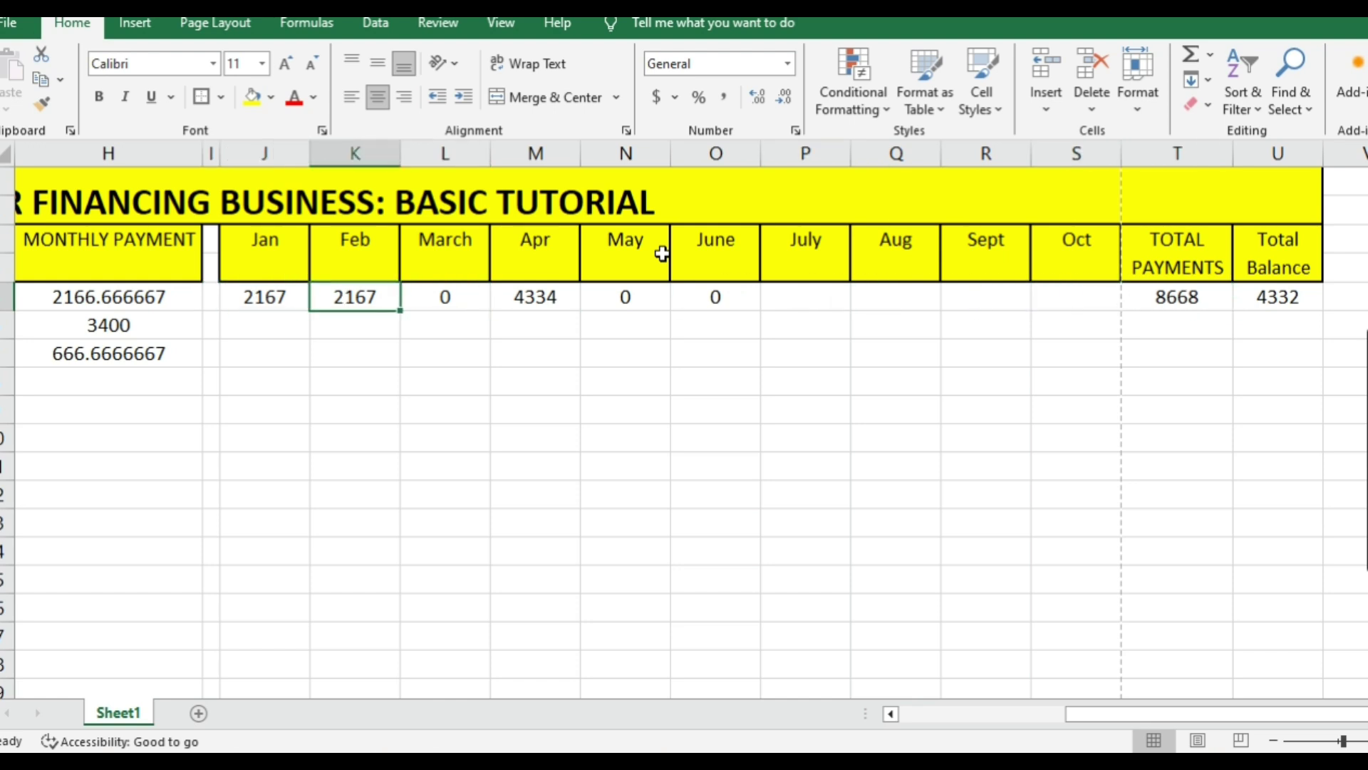
{"action": "key", "text": "Right"}
{"action": "key", "text": "Right"}
{"action": "key", "text": "Left"}
{"action": "key", "text": "Left"}
{"action": "key", "text": "Left"}
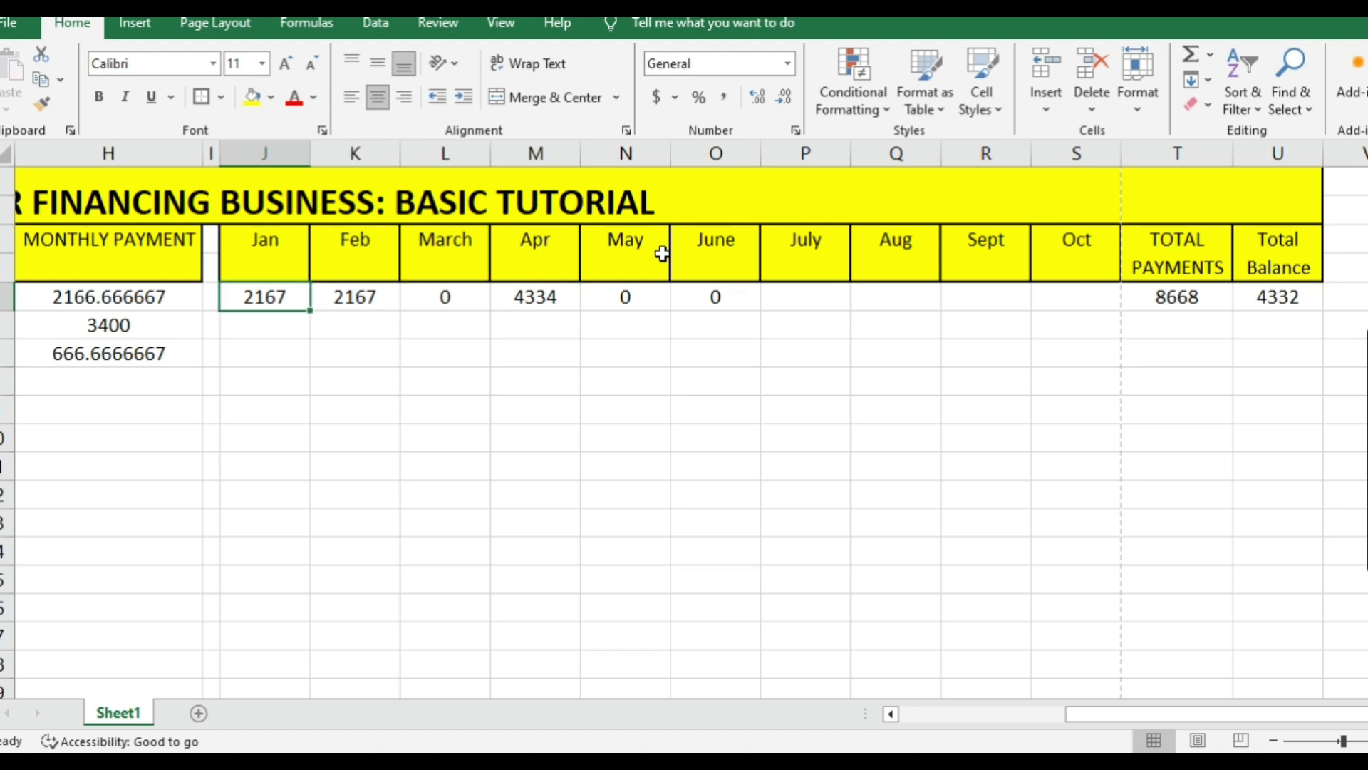
{"action": "key", "text": "Right"}
{"action": "key", "text": "Left"}
{"action": "key", "text": "Right"}
{"action": "key", "text": "Right"}
{"action": "key", "text": "Right"}
{"action": "key", "text": "Left"}
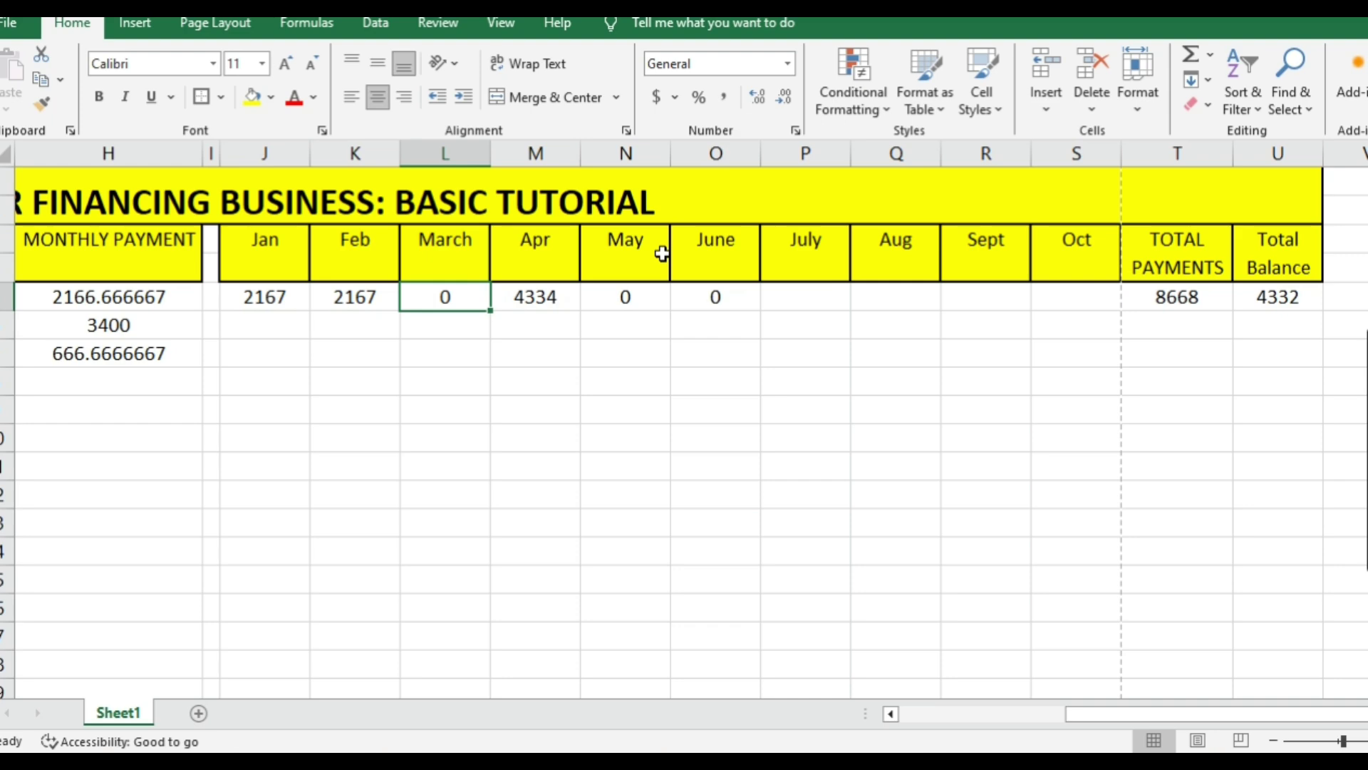
{"action": "key", "text": "Down"}
{"action": "key", "text": "Left"}
{"action": "key", "text": "Home"}
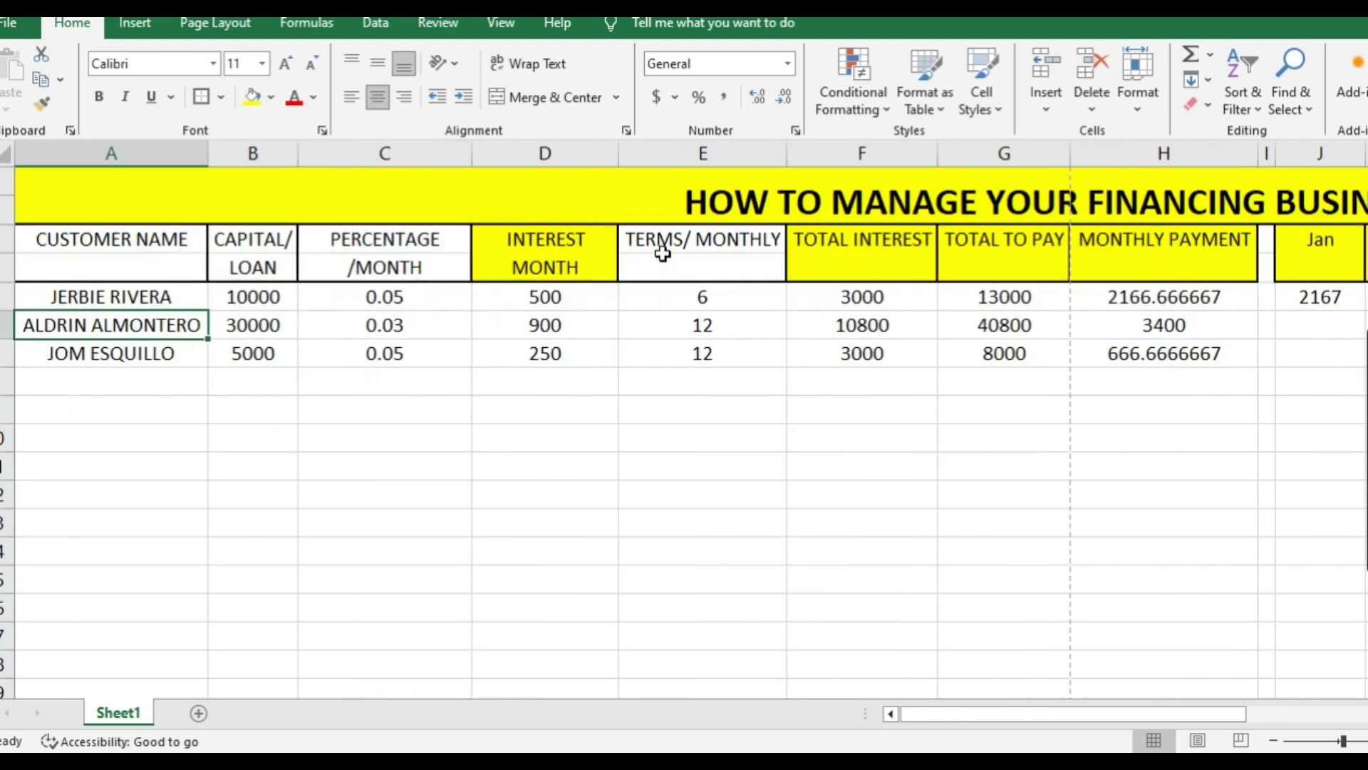
{"action": "key", "text": "Right"}
{"action": "key", "text": "Right"}
{"action": "key", "text": "Left"}
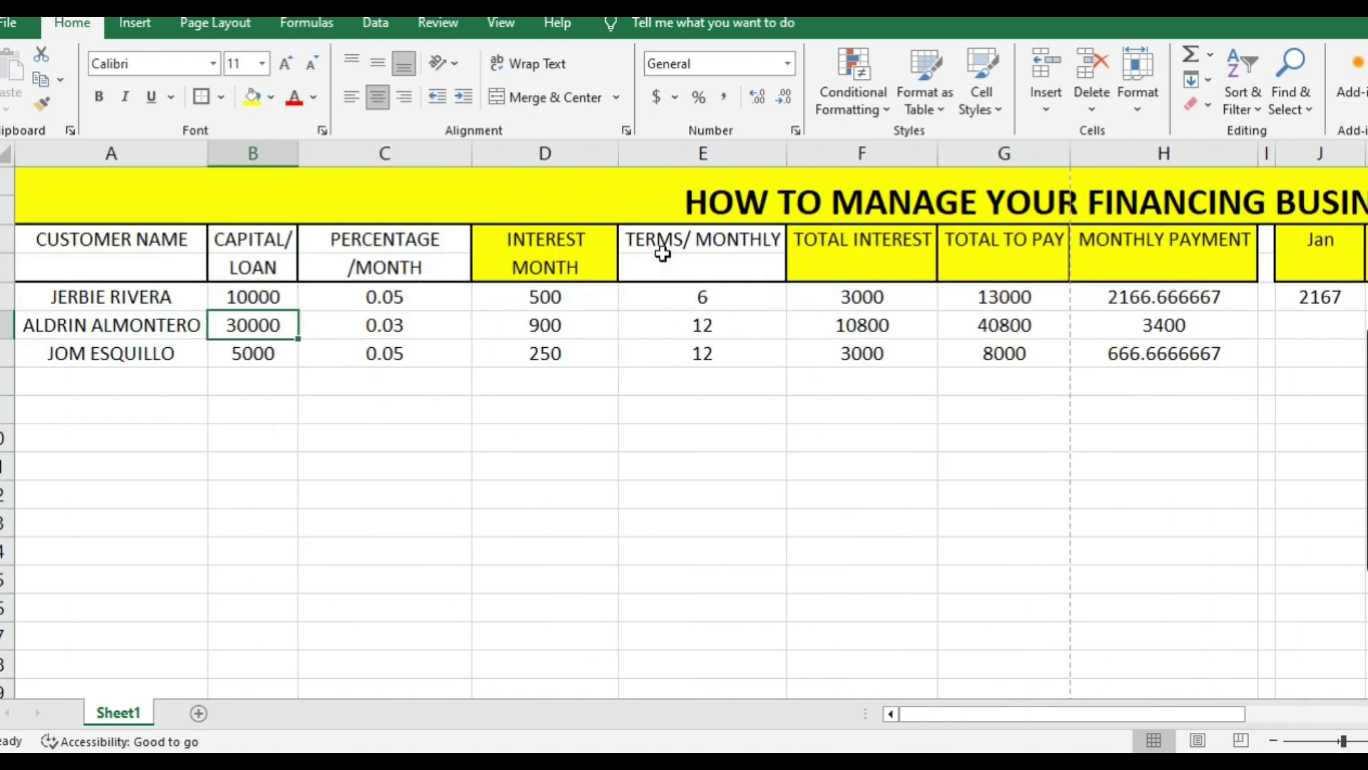
{"action": "key", "text": "Right"}
{"action": "key", "text": "Right"}
{"action": "key", "text": "Right"}
{"action": "key", "text": "Right"}
{"action": "key", "text": "Right"}
{"action": "key", "text": "Right"}
{"action": "key", "text": "Right"}
{"action": "key", "text": "Right"}
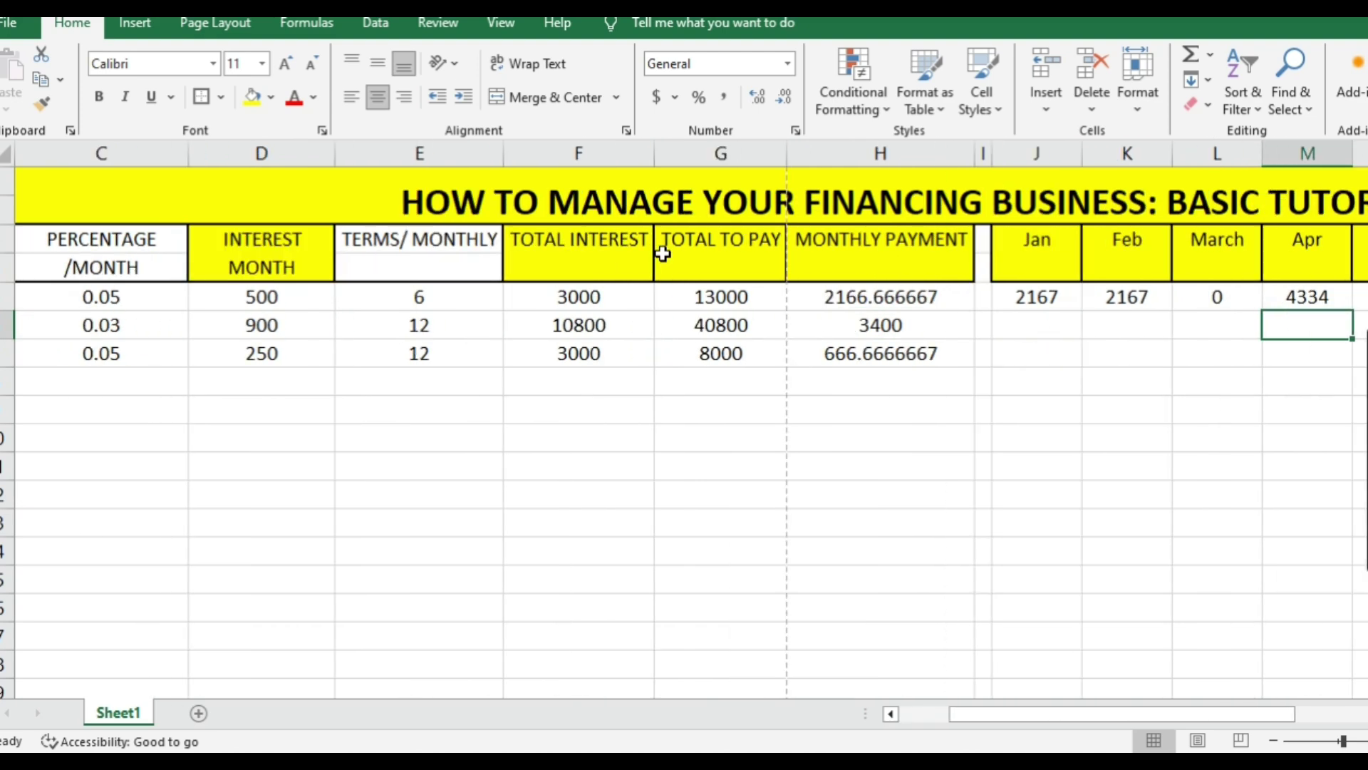
Step: Enter the second customer's Jan and Feb payments of 900 and 1800
{"action": "key", "text": "Left"}
{"action": "key", "text": "Left"}
{"action": "key", "text": "Left"}
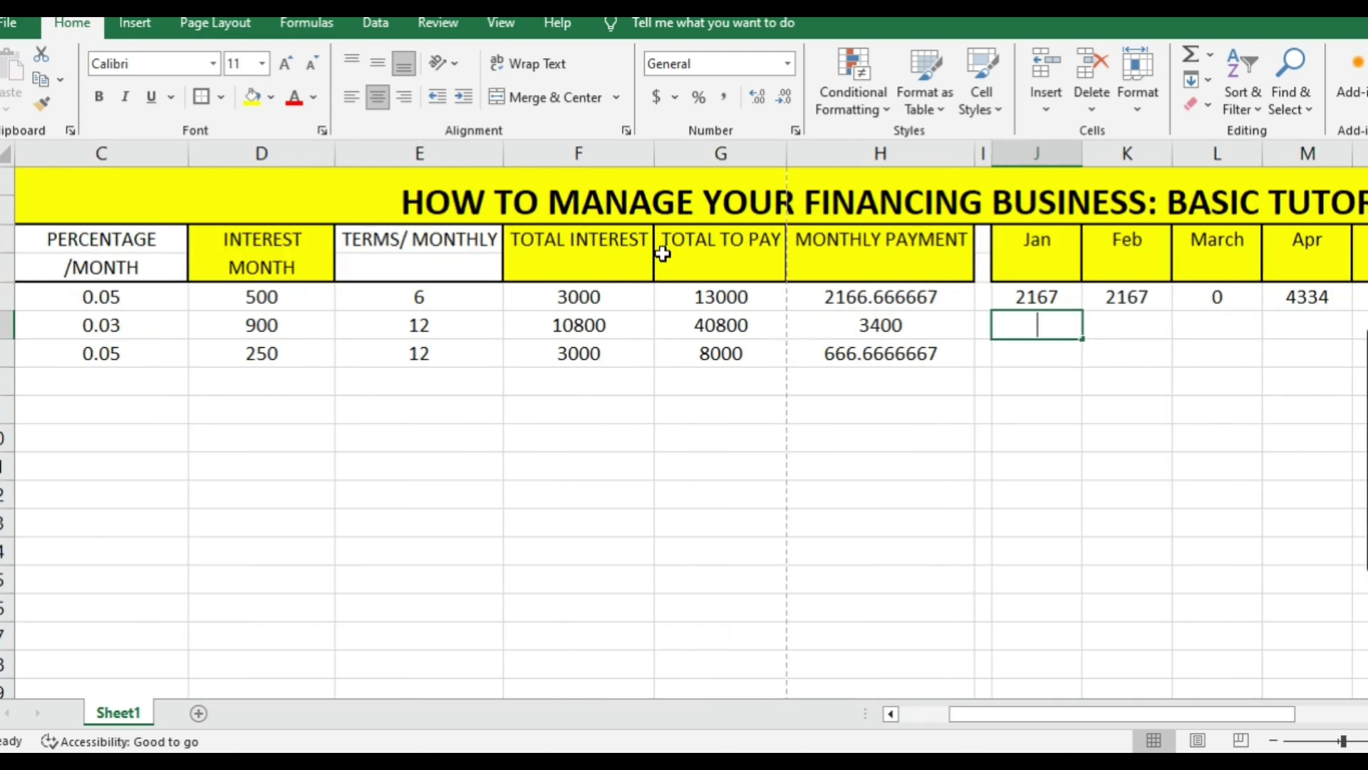
{"action": "type", "text": "900"}
{"action": "key", "text": "Right"}
{"action": "key", "text": "Right"}
{"action": "key", "text": "Right"}
{"action": "key", "text": "Left"}
{"action": "key", "text": "Left"}
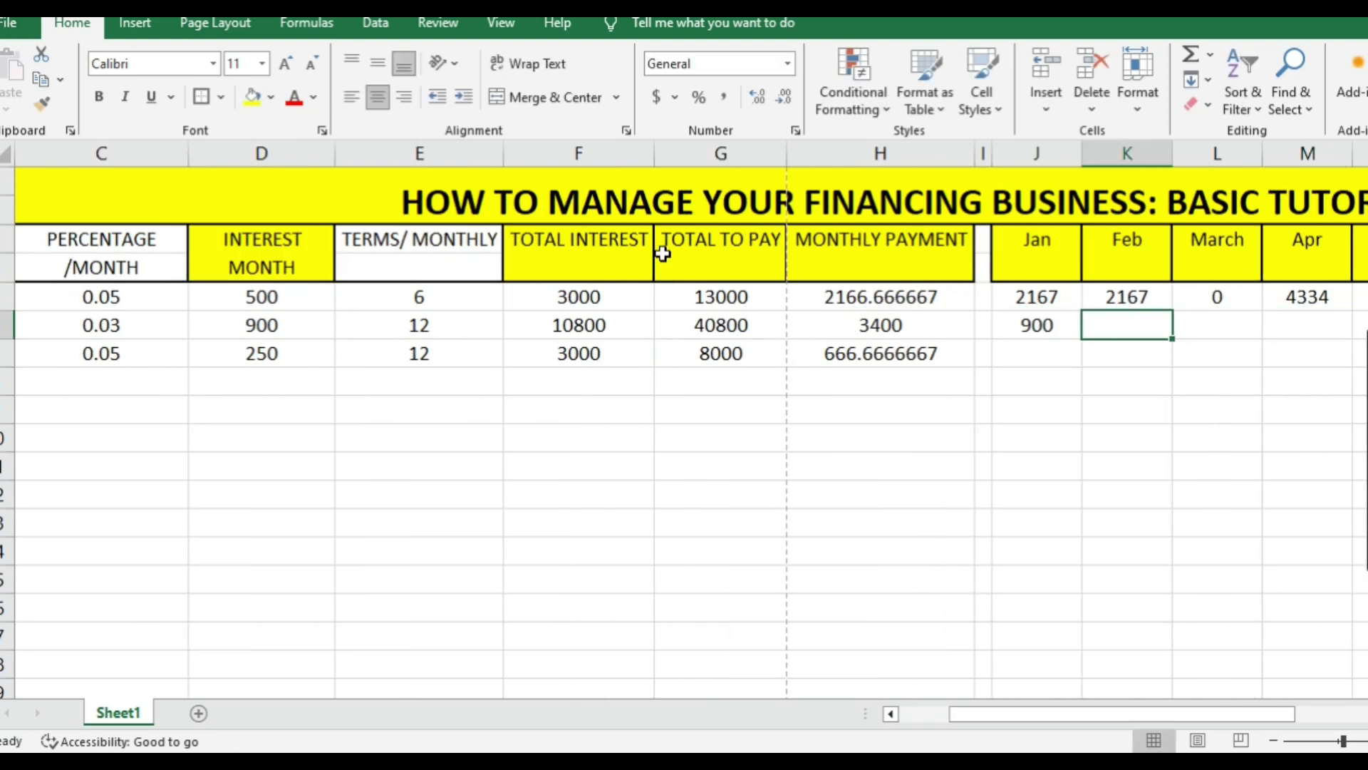
{"action": "key", "text": "Left"}
{"action": "key", "text": "Right"}
{"action": "type", "text": "1800"}
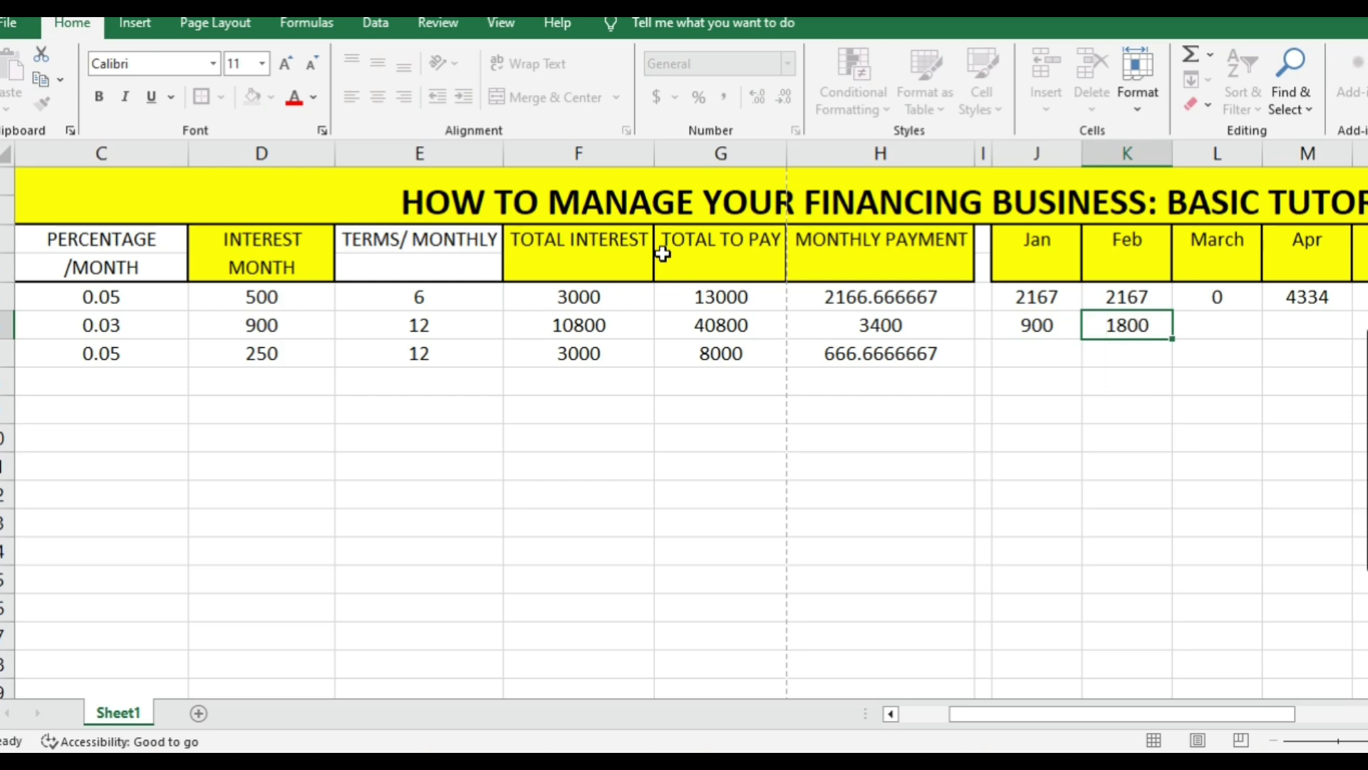
{"action": "key", "text": "Right"}
{"action": "key", "text": "Right"}
{"action": "key", "text": "Right"}
{"action": "key", "text": "Left"}
{"action": "key", "text": "Left"}
Step: Enter the second customer's March–June payments of 1800, 900, 900 and 900
{"action": "type", "text": "1"}
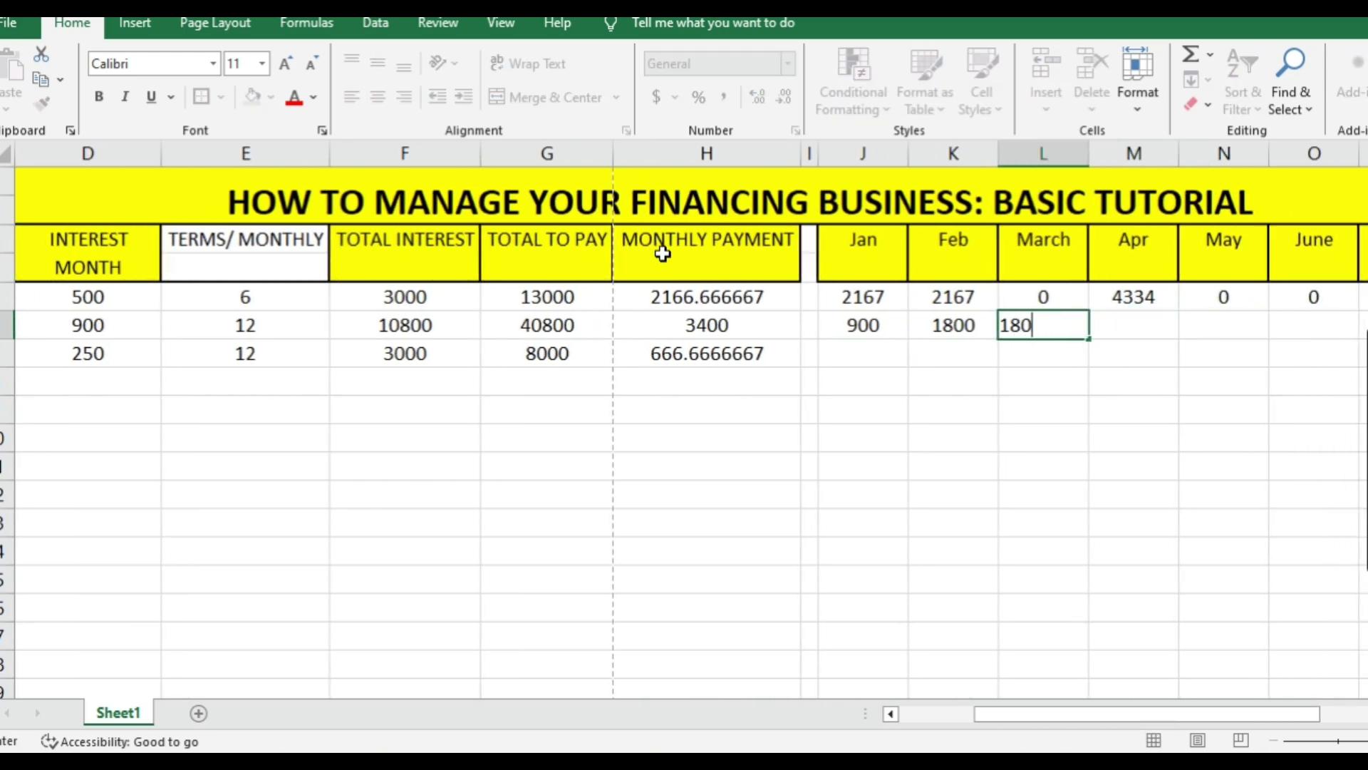
{"action": "key", "text": "Right"}
{"action": "type", "text": "900"}
{"action": "key", "text": "Right"}
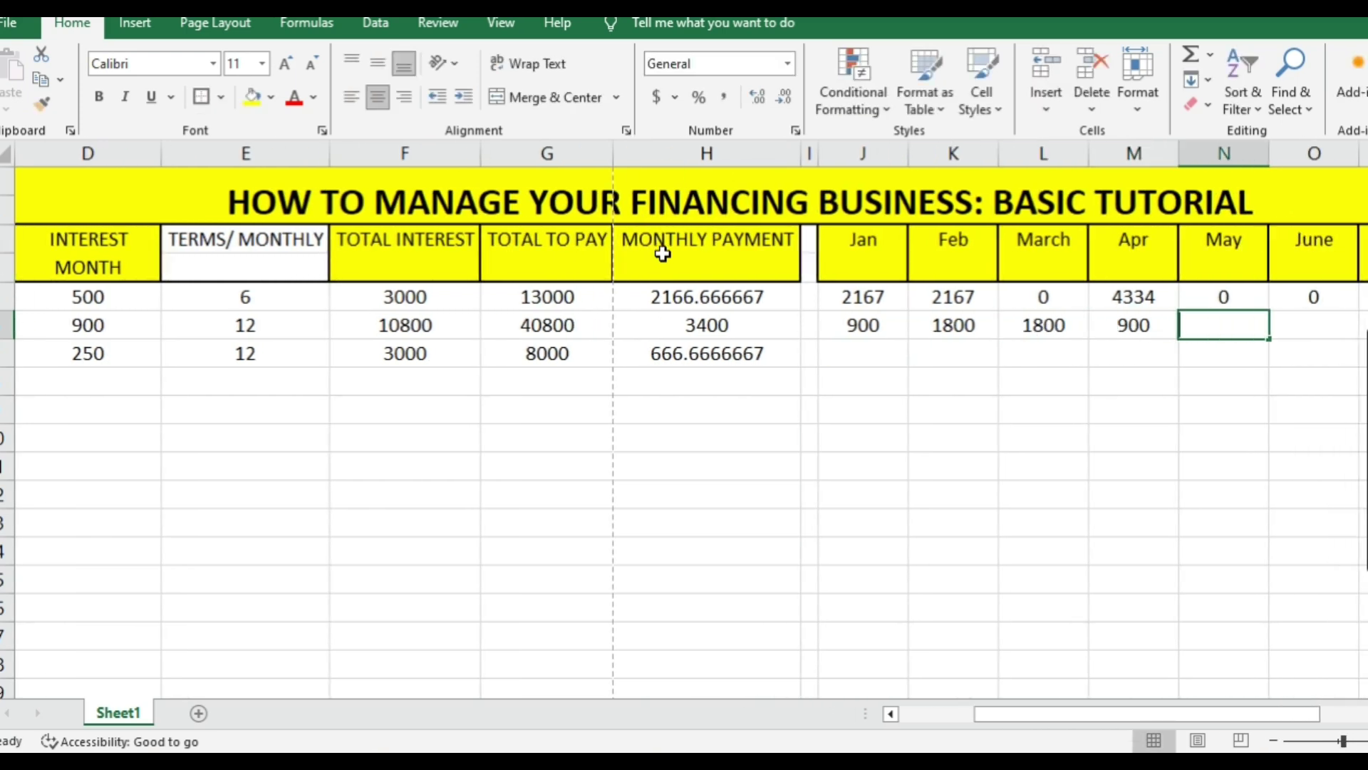
{"action": "type", "text": "900"}
{"action": "key", "text": "Right"}
{"action": "key", "text": "Right"}
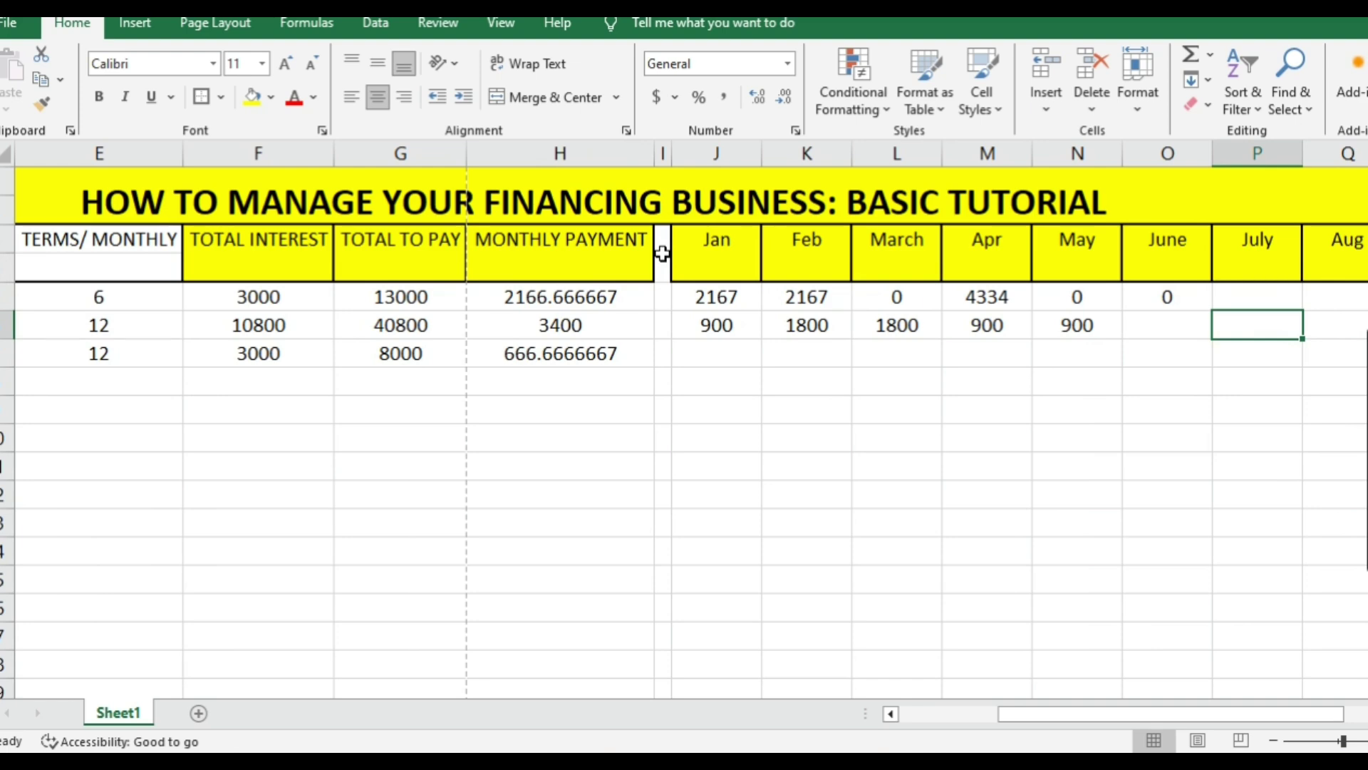
{"action": "key", "text": "Left"}
{"action": "type", "text": "900"}
{"action": "key", "text": "Right"}
{"action": "key", "text": "Right"}
{"action": "key", "text": "Right"}
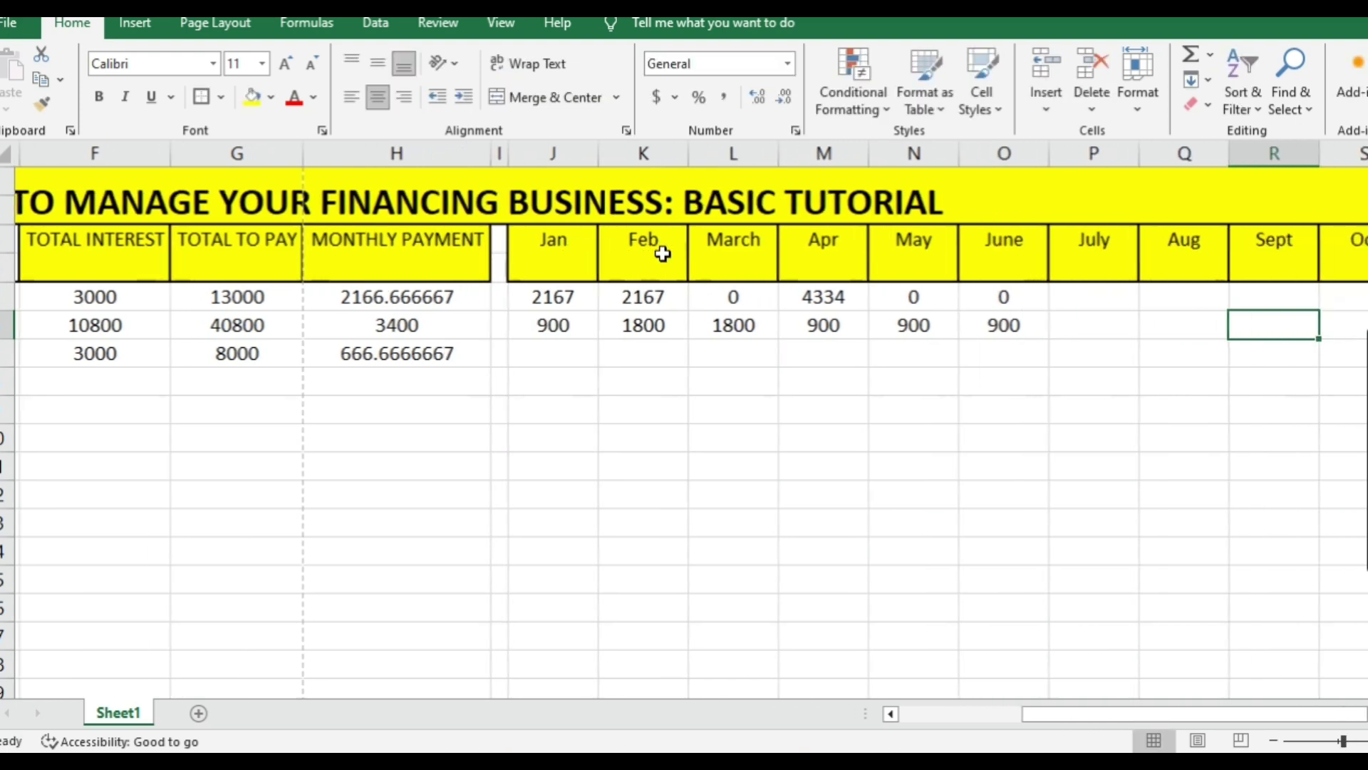
{"action": "key", "text": "Right"}
{"action": "key", "text": "Right"}
{"action": "key", "text": "Right"}
Step: Fill the Total Payments formula from T4 down to T5, showing 7200
{"action": "key", "text": "Left"}
{"action": "key", "text": "Up"}
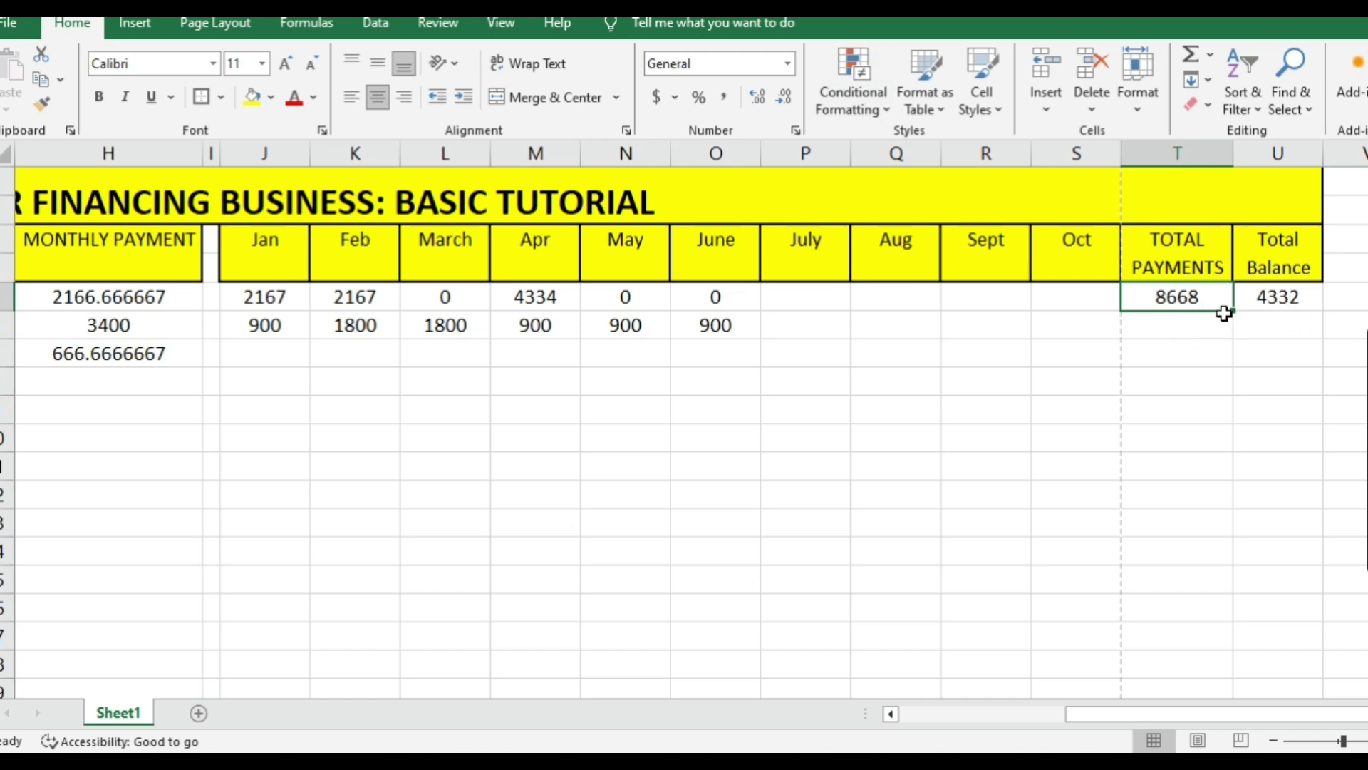
{"action": "left_click_drag", "start_coordinate": [1235, 312], "coordinate": [1237, 336]}
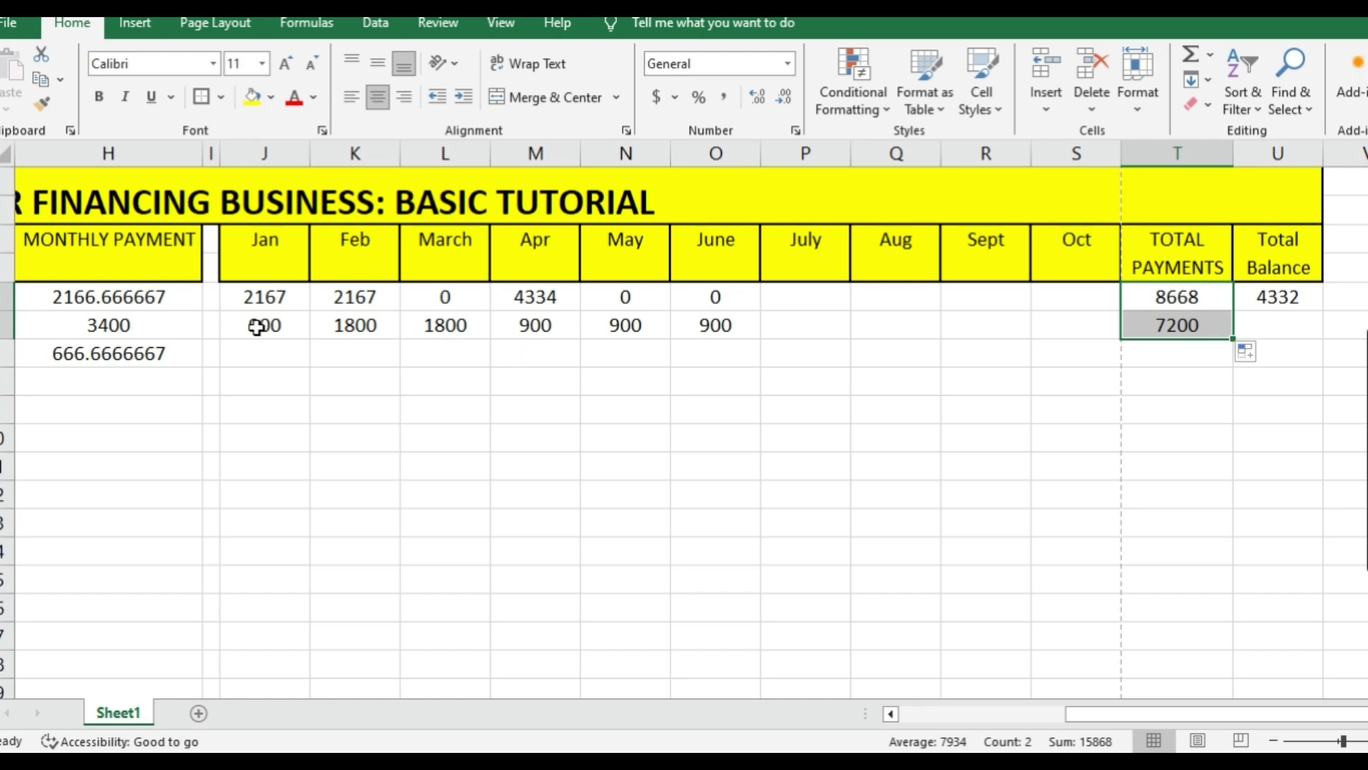
{"action": "left_click", "coordinate": [1176, 389]}
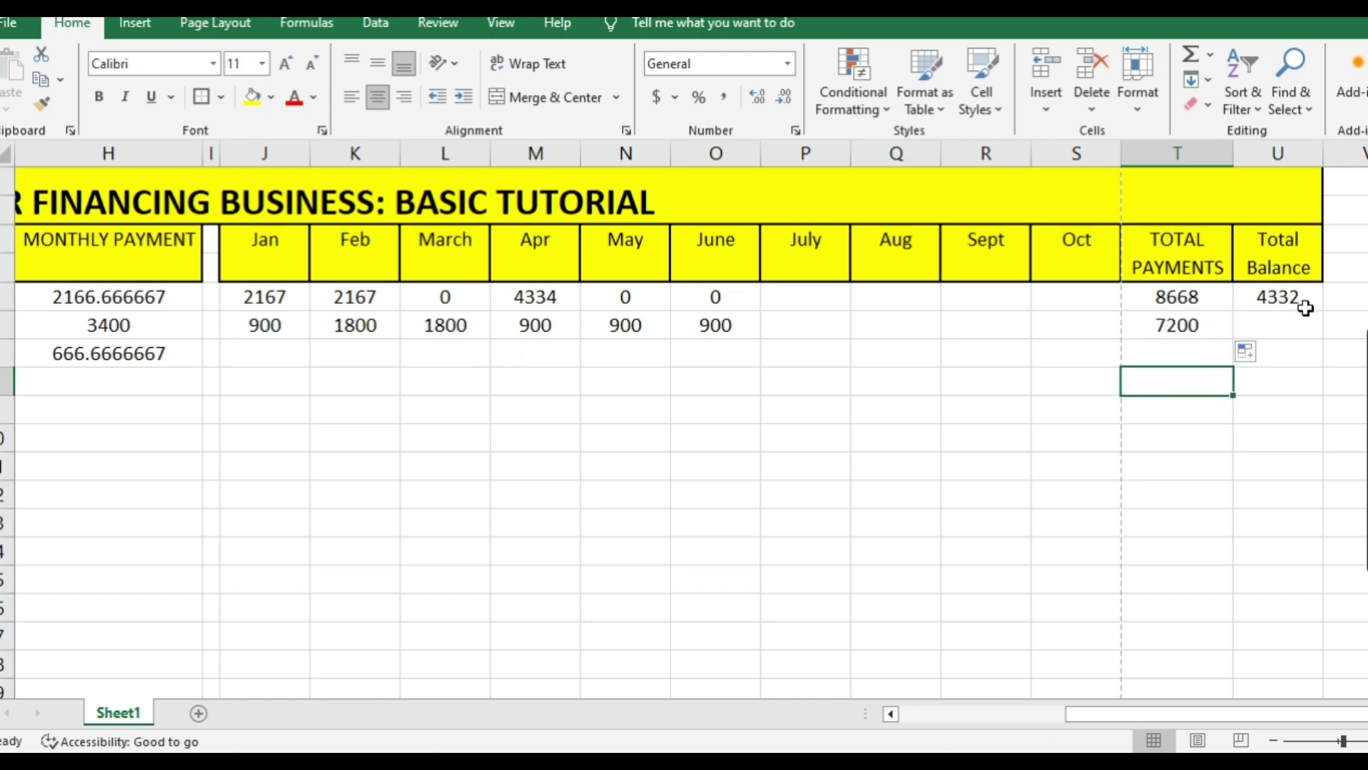
{"action": "left_click", "coordinate": [1294, 381]}
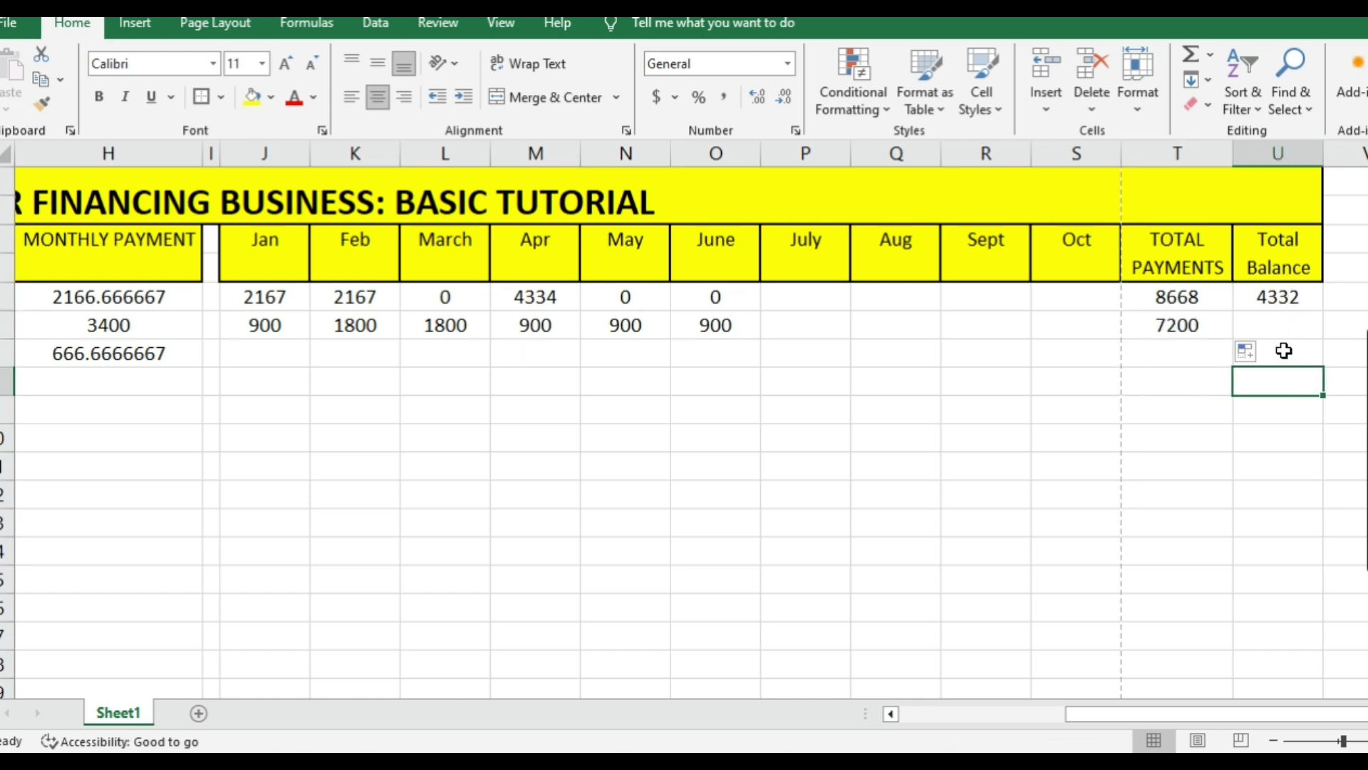
{"action": "left_click", "coordinate": [1275, 299]}
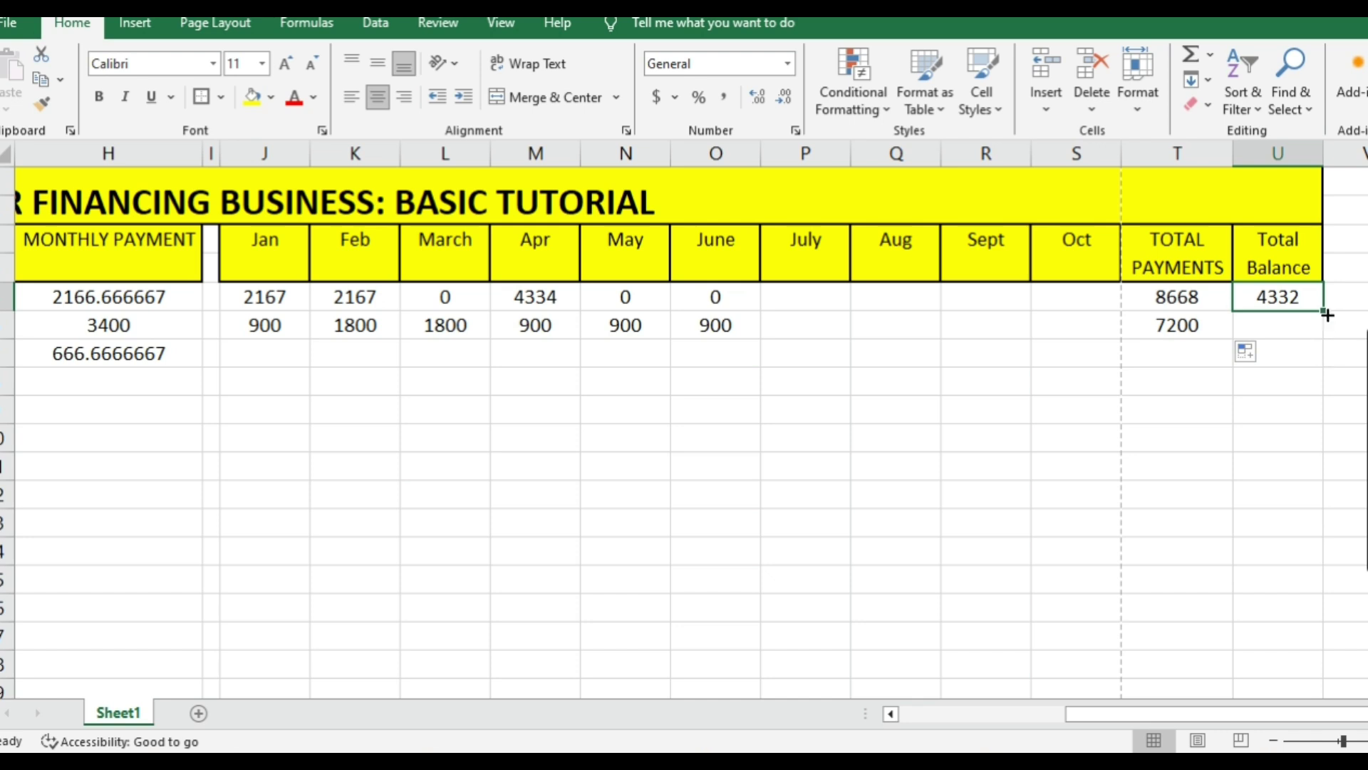
Step: Copy the Total Balance formula from U4 down to U5, giving the second customer 33600
{"action": "left_click_drag", "start_coordinate": [1324, 311], "coordinate": [1314, 340]}
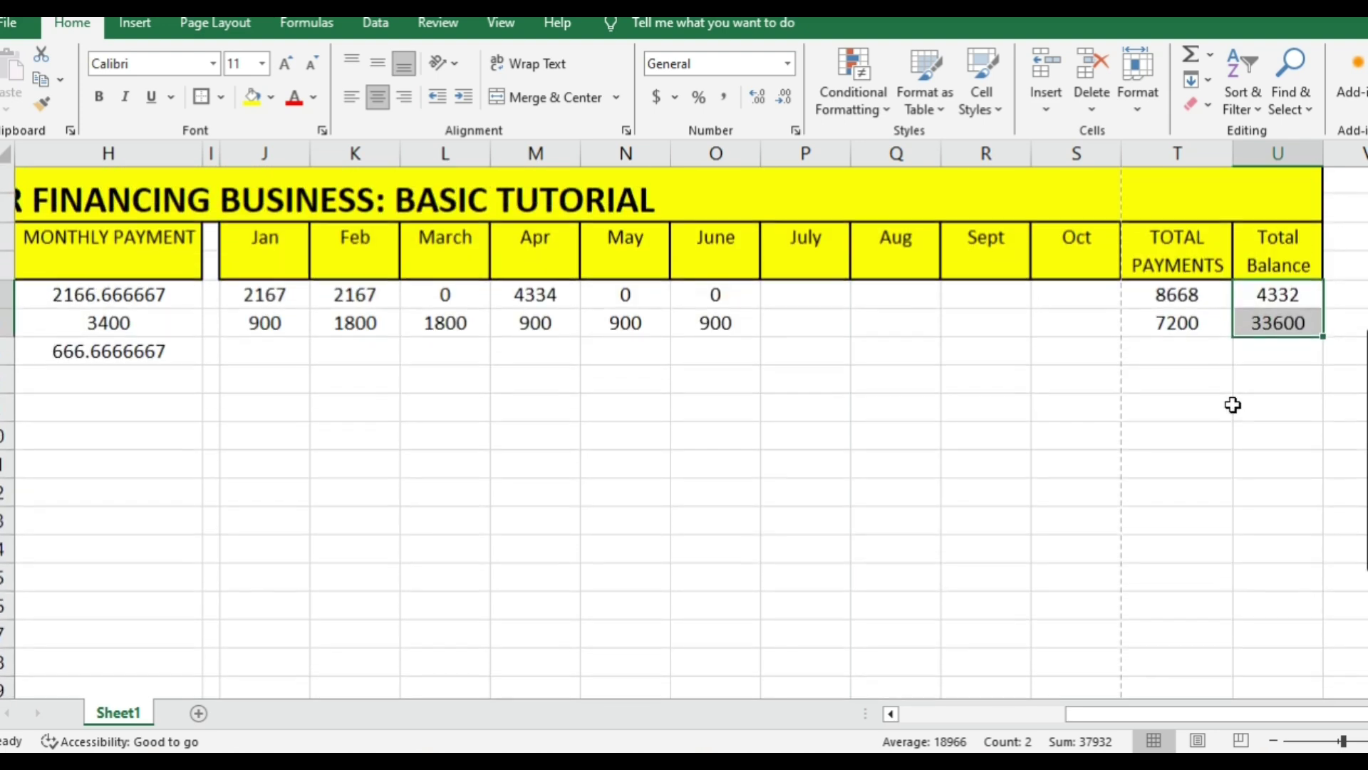
{"action": "left_click", "coordinate": [1207, 432]}
{"action": "left_click", "coordinate": [1204, 326]}
{"action": "left_click", "coordinate": [1214, 304]}
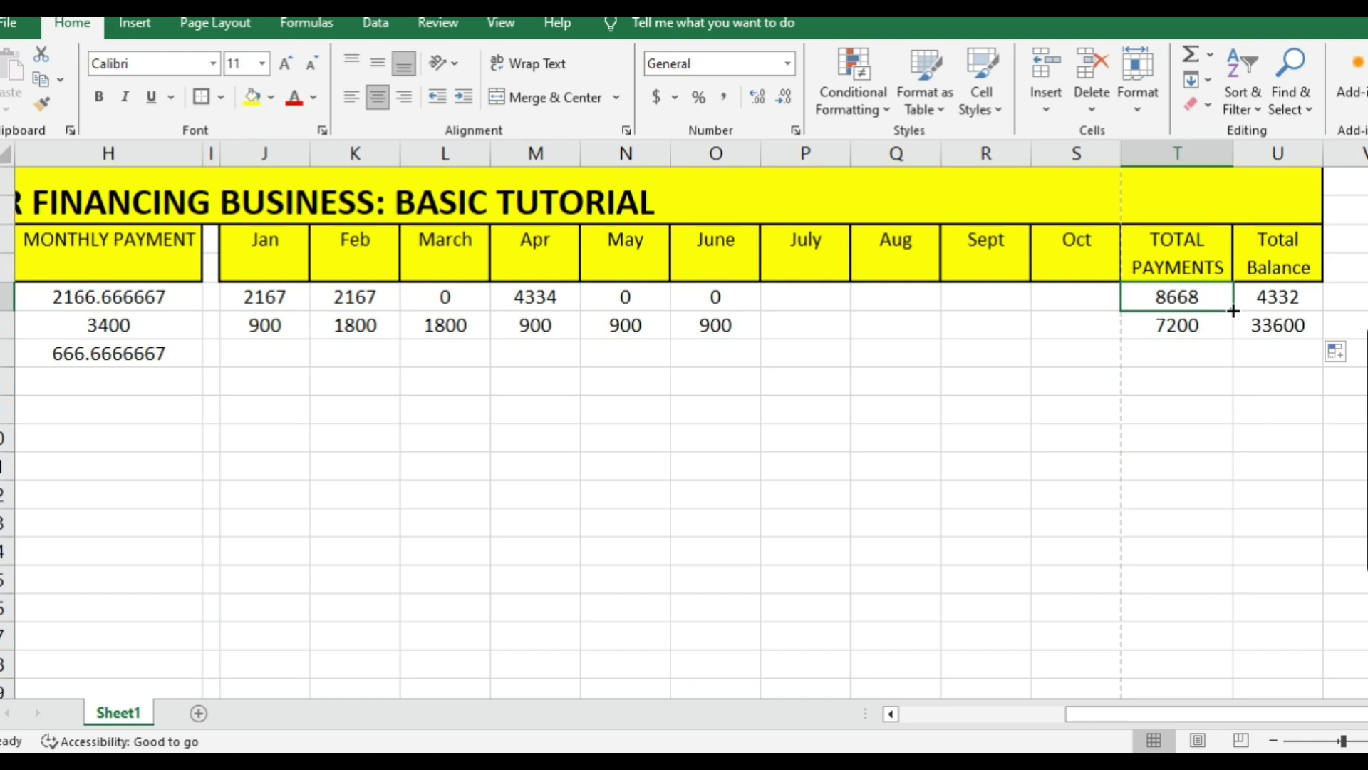
Step: Fill the Total Payments formula down column T, showing 0 paid for the third customer
{"action": "left_click", "coordinate": [1232, 326]}
{"action": "left_click_drag", "start_coordinate": [1236, 342], "coordinate": [1237, 706]}
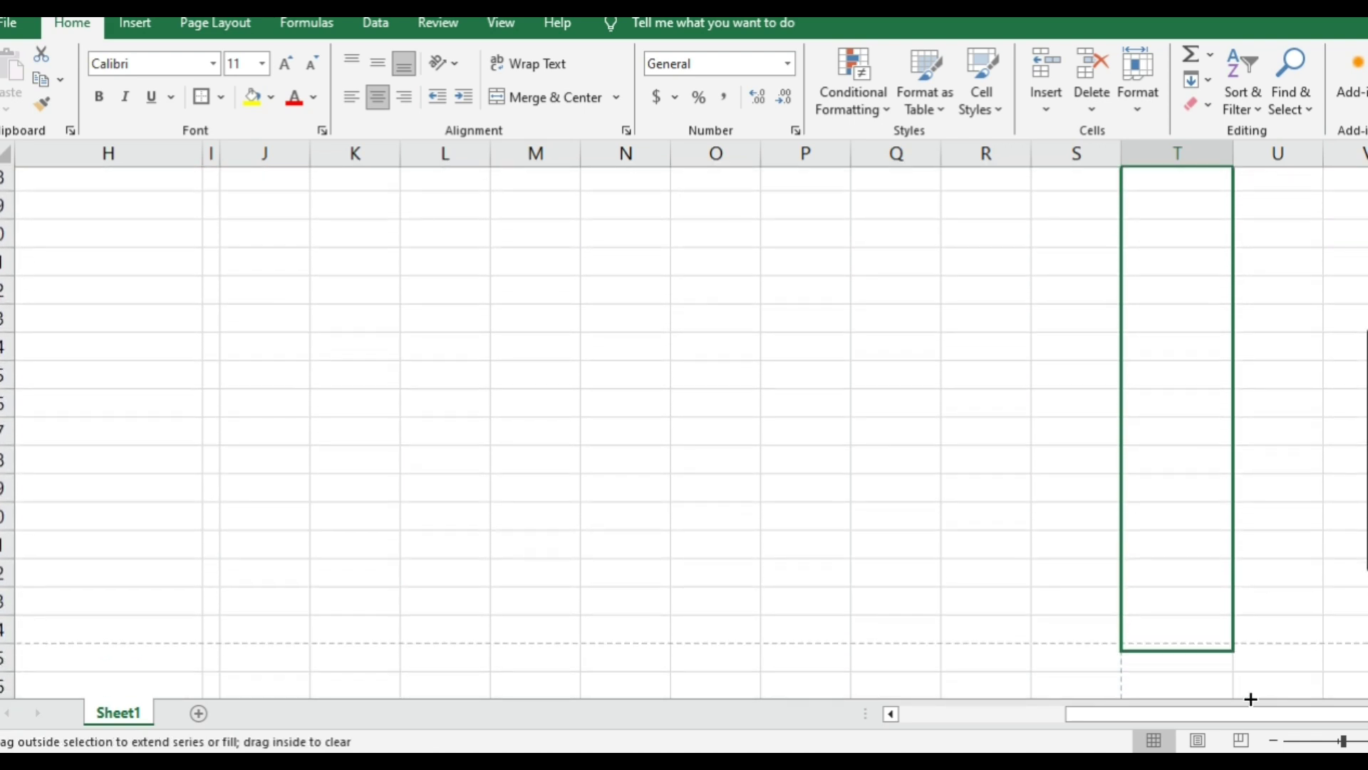
{"action": "mouse_move", "coordinate": [1237, 705]}
{"action": "left_mouse_down"}
{"action": "mouse_move", "coordinate": [1213, 385]}
{"action": "mouse_move", "coordinate": [1191, 528]}
{"action": "left_mouse_up"}
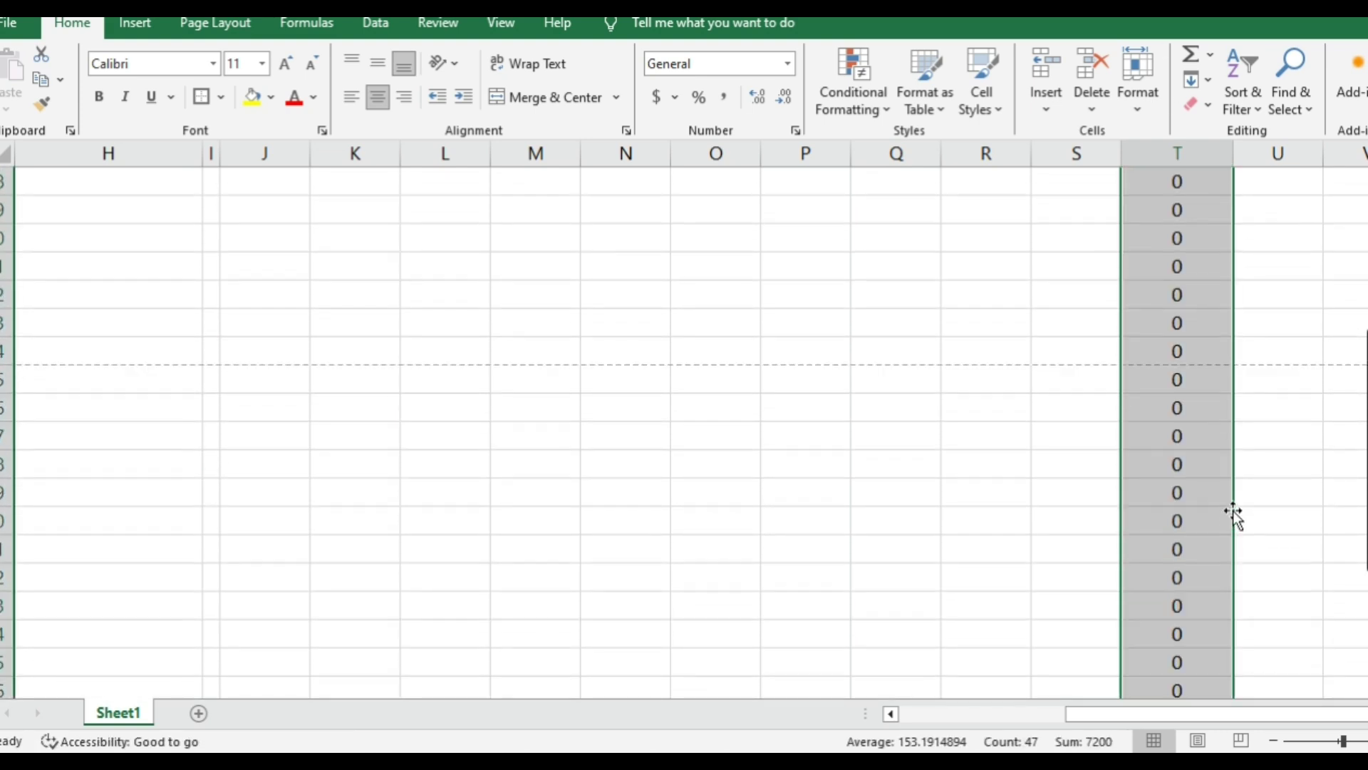
{"action": "scroll", "coordinate": [1282, 415], "scroll_direction": "up", "scroll_amount": 5}
Step: Fill the Total Balance formula down column U, showing an 8000 balance for the third customer
{"action": "left_click_drag", "start_coordinate": [1294, 327], "coordinate": [1287, 637]}
{"action": "left_click", "coordinate": [1293, 327]}
{"action": "scroll", "coordinate": [1285, 631], "scroll_direction": "up", "scroll_amount": 1}
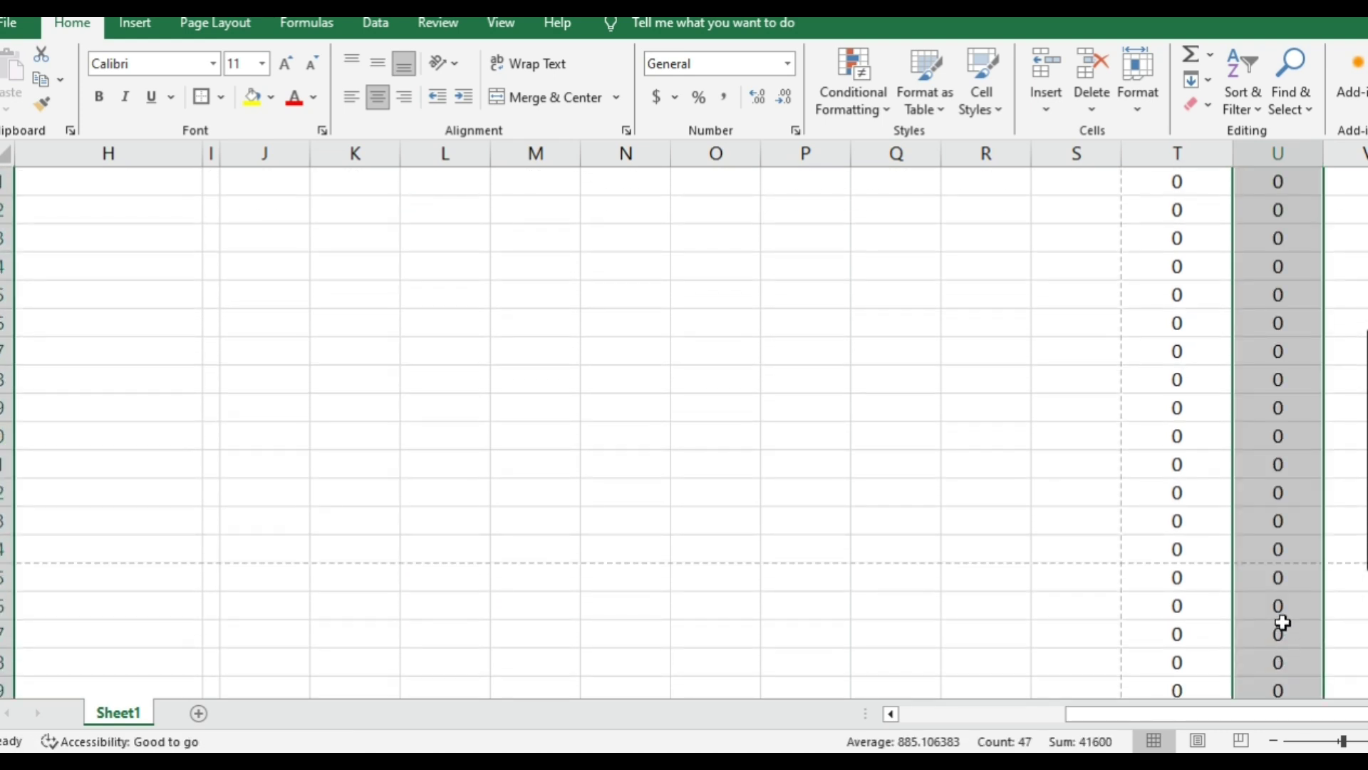
{"action": "scroll", "coordinate": [1283, 627], "scroll_direction": "up", "scroll_amount": 1}
{"action": "scroll", "coordinate": [1283, 627], "scroll_direction": "up", "scroll_amount": 1}
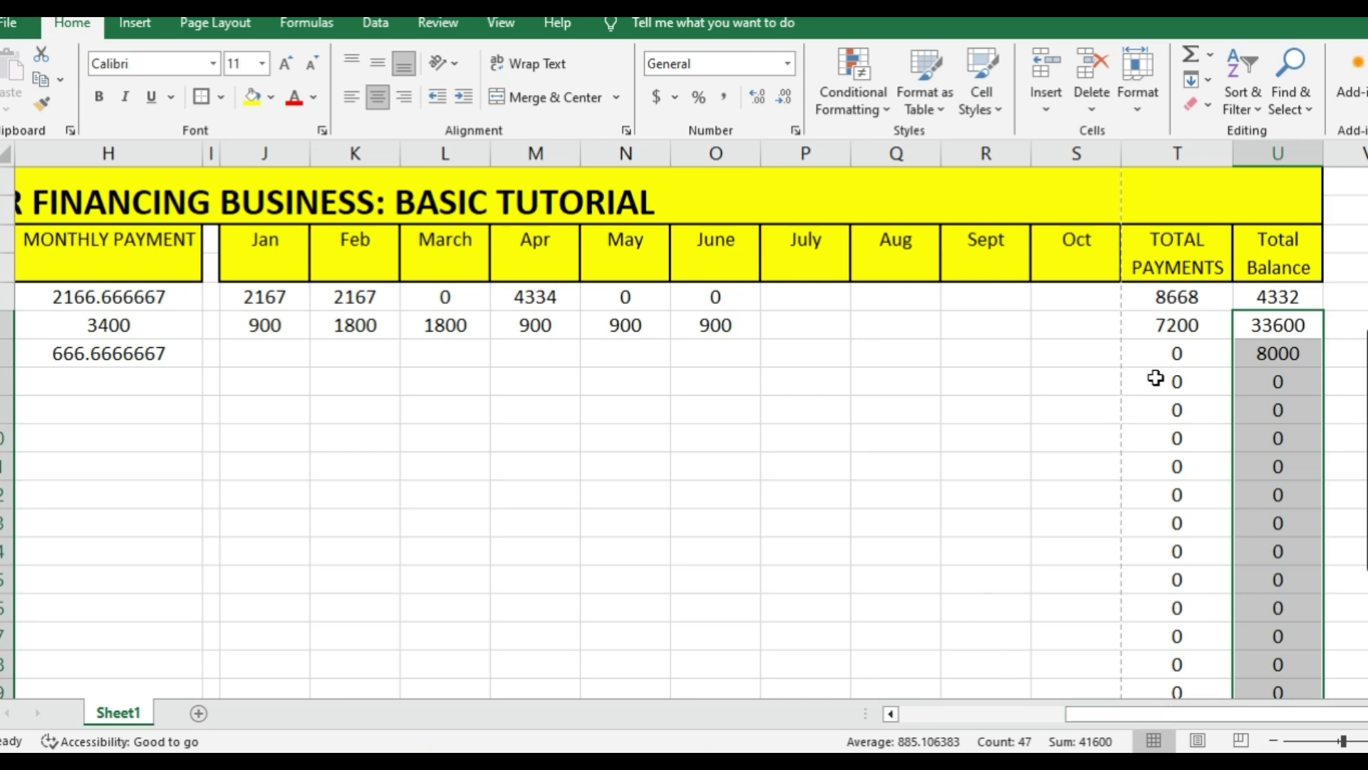
Step: Enter 667 as the third customer's Jan payment in J7
{"action": "left_click", "coordinate": [678, 439]}
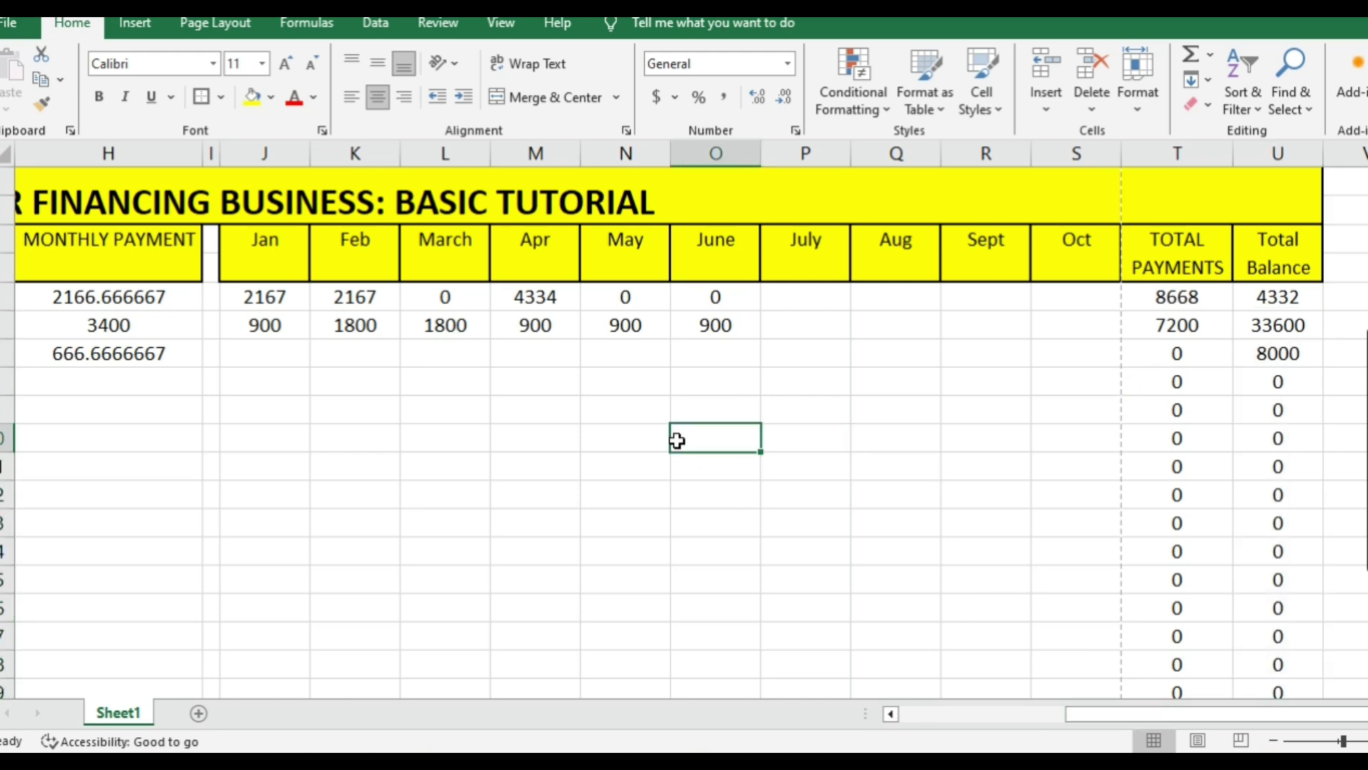
{"action": "key", "text": "Left"}
{"action": "key", "text": "Left"}
{"action": "key", "text": "Left"}
{"action": "key", "text": "Left"}
{"action": "key", "text": "Left"}
{"action": "key", "text": "Left"}
{"action": "key", "text": "Left"}
{"action": "key", "text": "Up"}
{"action": "key", "text": "Up"}
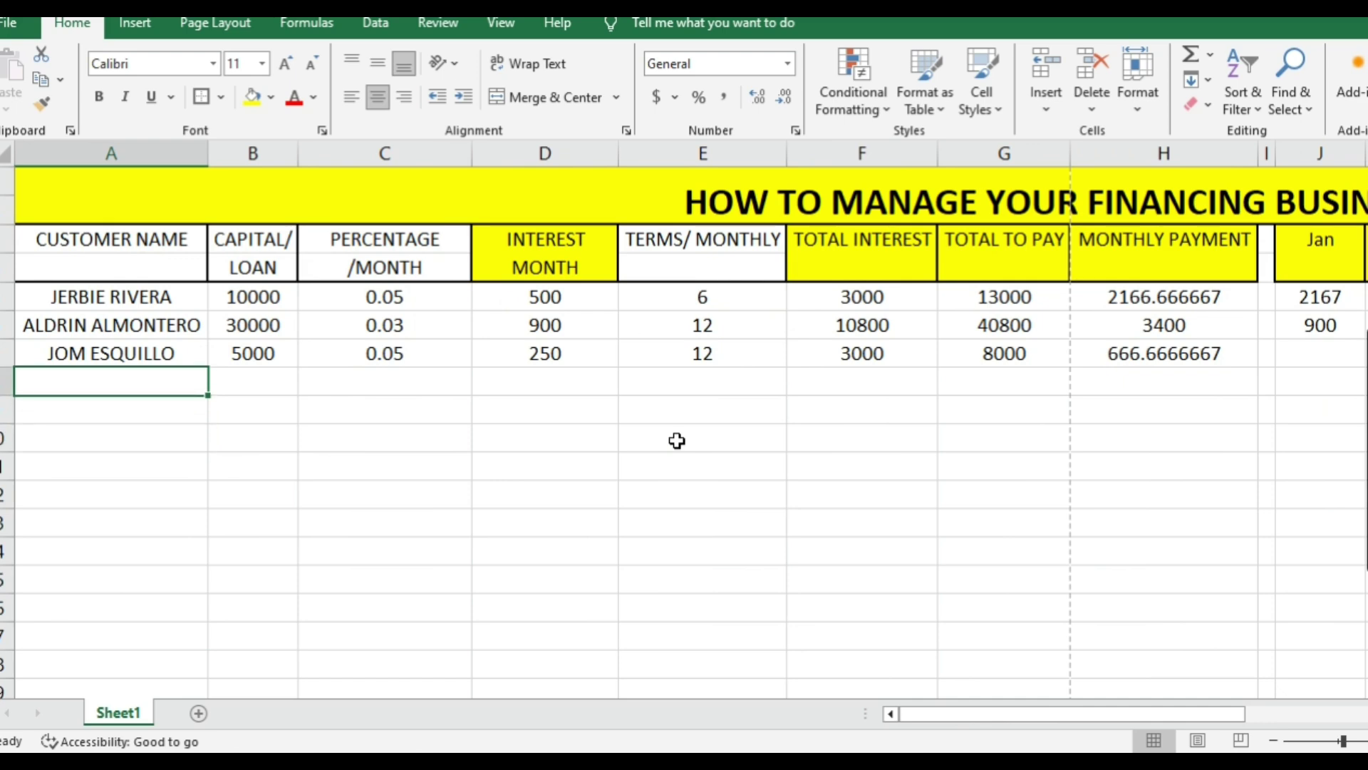
{"action": "key", "text": "Up"}
{"action": "key", "text": "Right"}
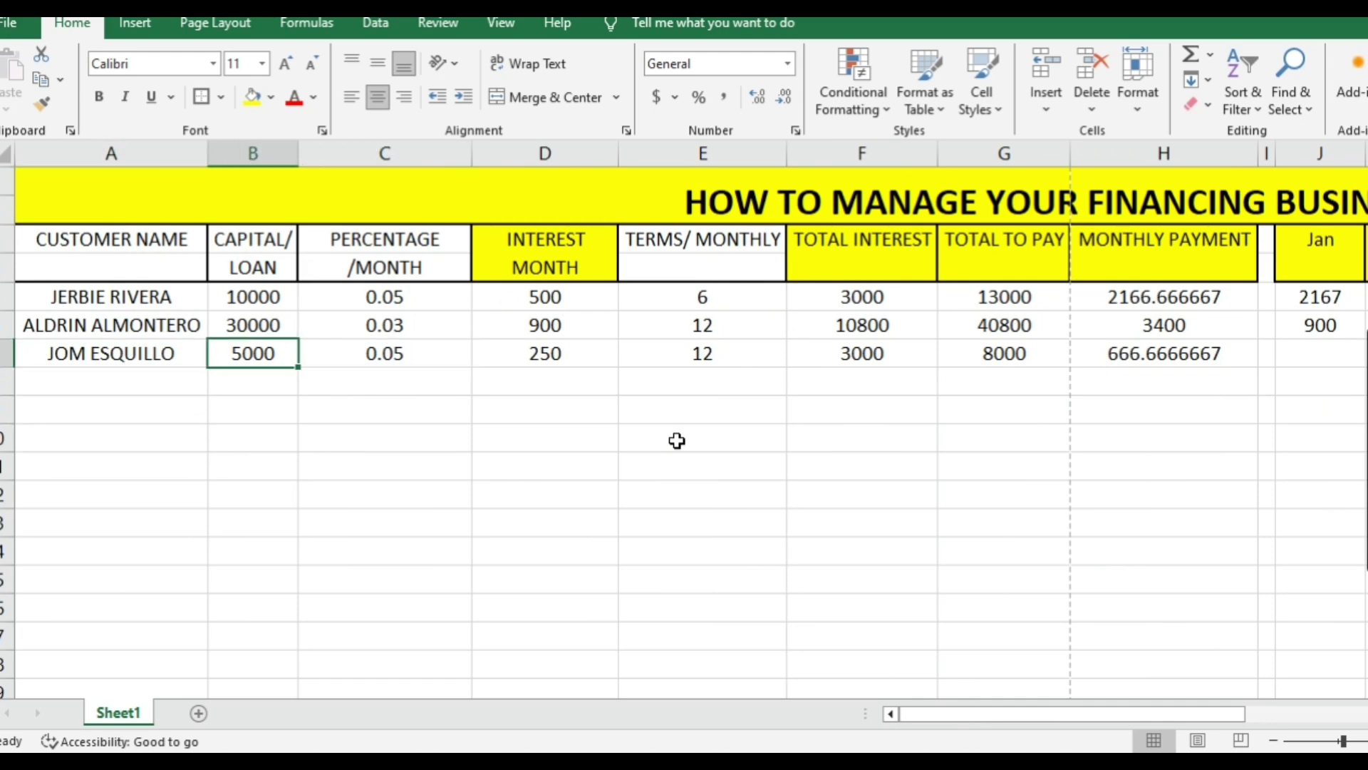
{"action": "key", "text": "Right"}
{"action": "key", "text": "Left"}
{"action": "key", "text": "Right"}
{"action": "key", "text": "Right"}
{"action": "key", "text": "Right"}
{"action": "key", "text": "Right"}
{"action": "key", "text": "Right"}
{"action": "key", "text": "Right"}
{"action": "key", "text": "Right"}
{"action": "key", "text": "Left"}
{"action": "key", "text": "Left"}
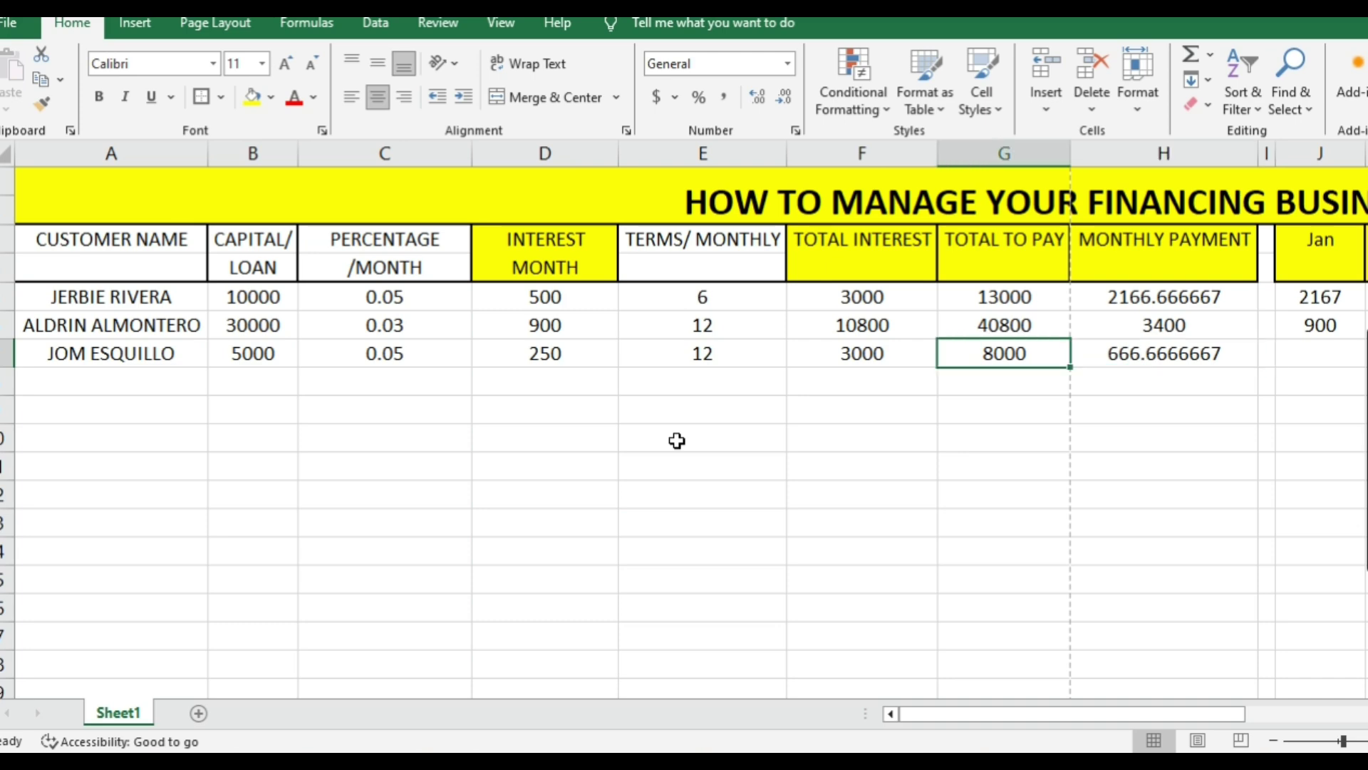
{"action": "key", "text": "Right"}
{"action": "key", "text": "Left"}
{"action": "key", "text": "Right"}
{"action": "key", "text": "Right"}
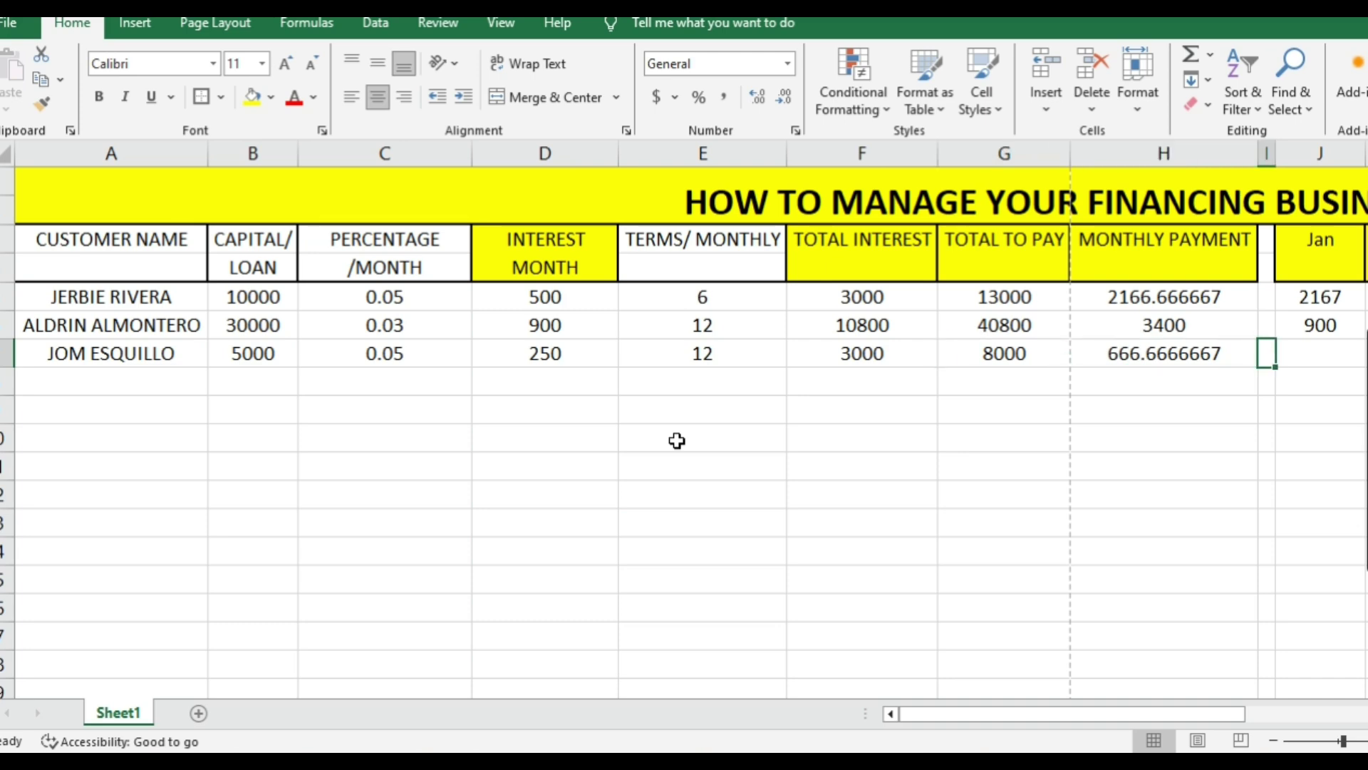
{"action": "key", "text": "Right"}
{"action": "key", "text": "Right"}
{"action": "key", "text": "Right"}
{"action": "key", "text": "Right"}
{"action": "key", "text": "Left"}
{"action": "key", "text": "Left"}
{"action": "key", "text": "Left"}
{"action": "key", "text": "Left"}
{"action": "key", "text": "Left"}
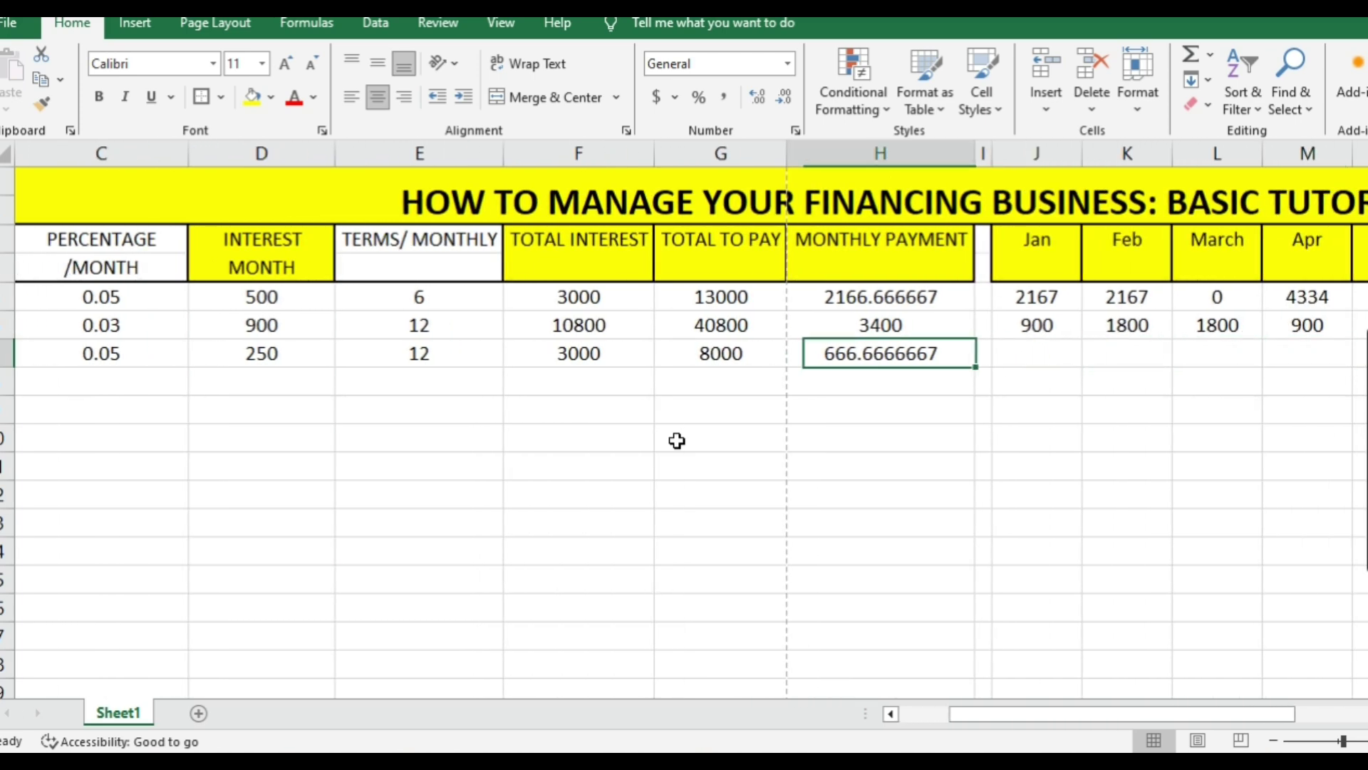
{"action": "key", "text": "Right"}
{"action": "key", "text": "Right"}
{"action": "key", "text": "Left"}
{"action": "key", "text": "Right"}
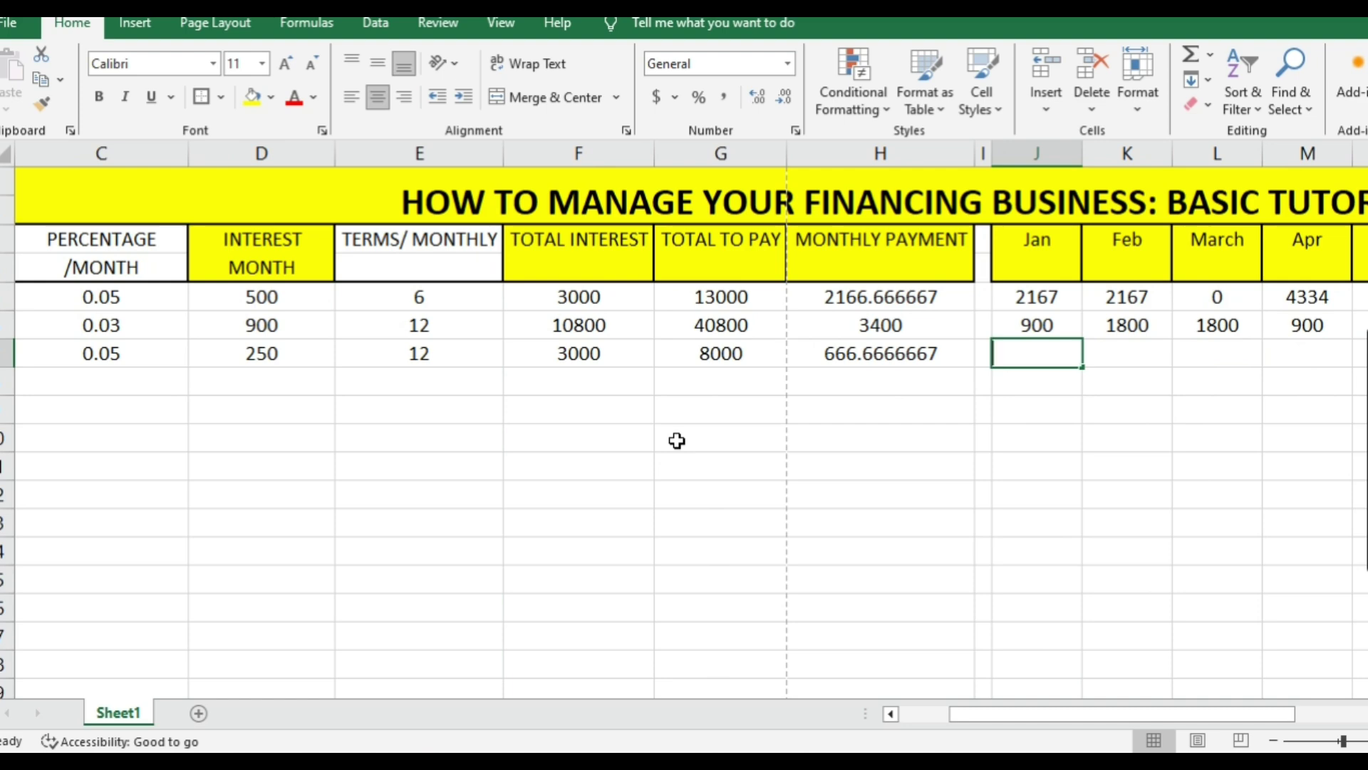
{"action": "type", "text": "667"}
{"action": "key", "text": "Tab"}
Step: Enter 667 for Feb and 5000 for March in the third customer's row
{"action": "type", "text": "67"}
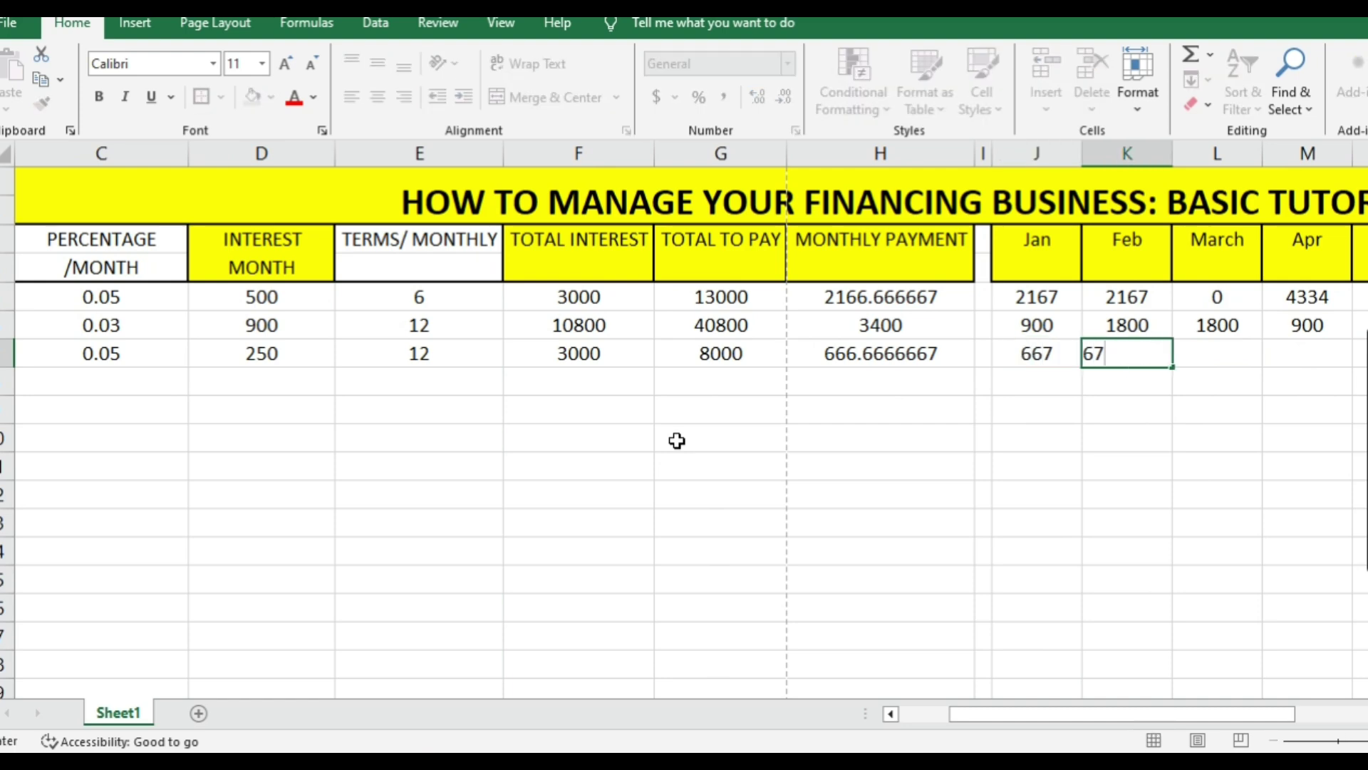
{"action": "key", "text": "BackSpace"}
{"action": "type", "text": "6"}
{"action": "key", "text": "Right"}
{"action": "key", "text": "Right"}
{"action": "key", "text": "Right"}
{"action": "key", "text": "Right"}
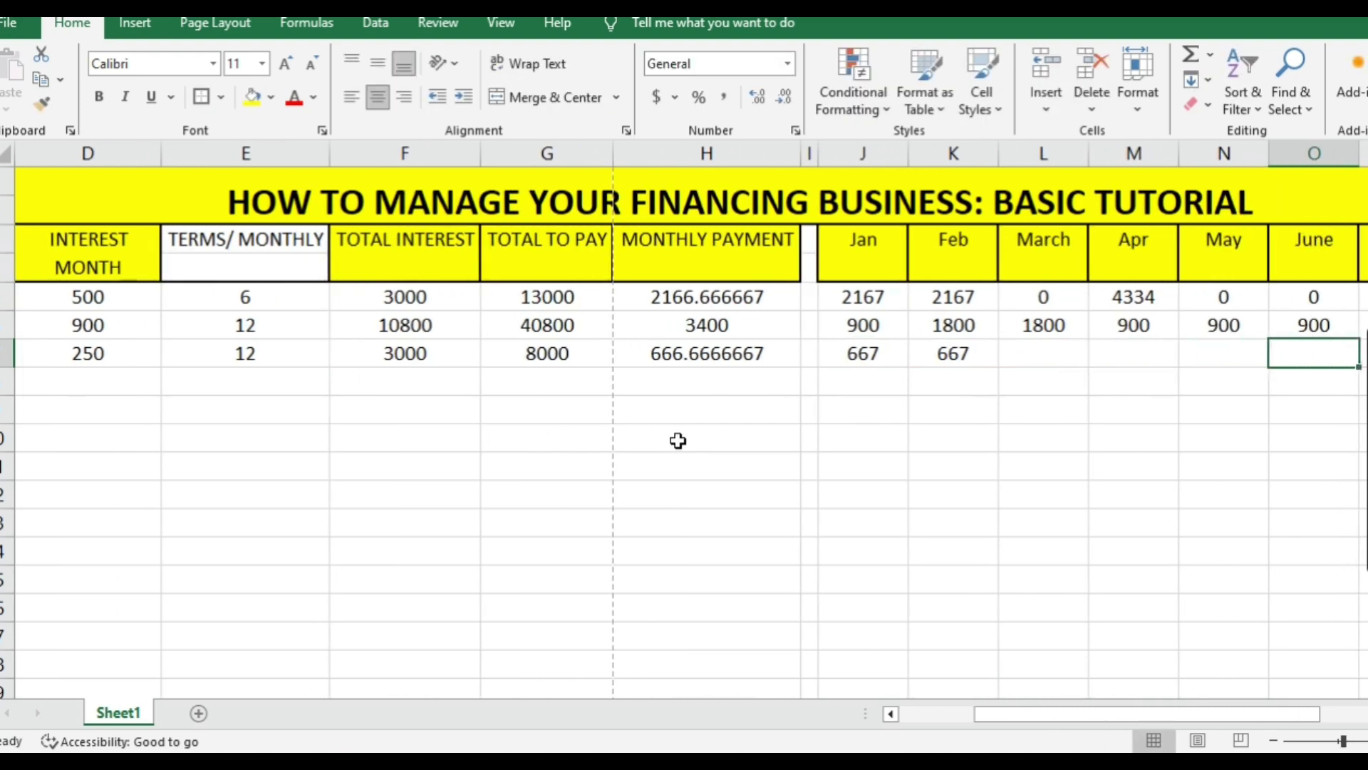
{"action": "key", "text": "Left"}
{"action": "key", "text": "Left"}
{"action": "key", "text": "Left"}
{"action": "key", "text": "Left"}
Step: Enter the third customer's Apr payment of 1000
{"action": "key", "text": "Right"}
{"action": "type", "text": "50"}
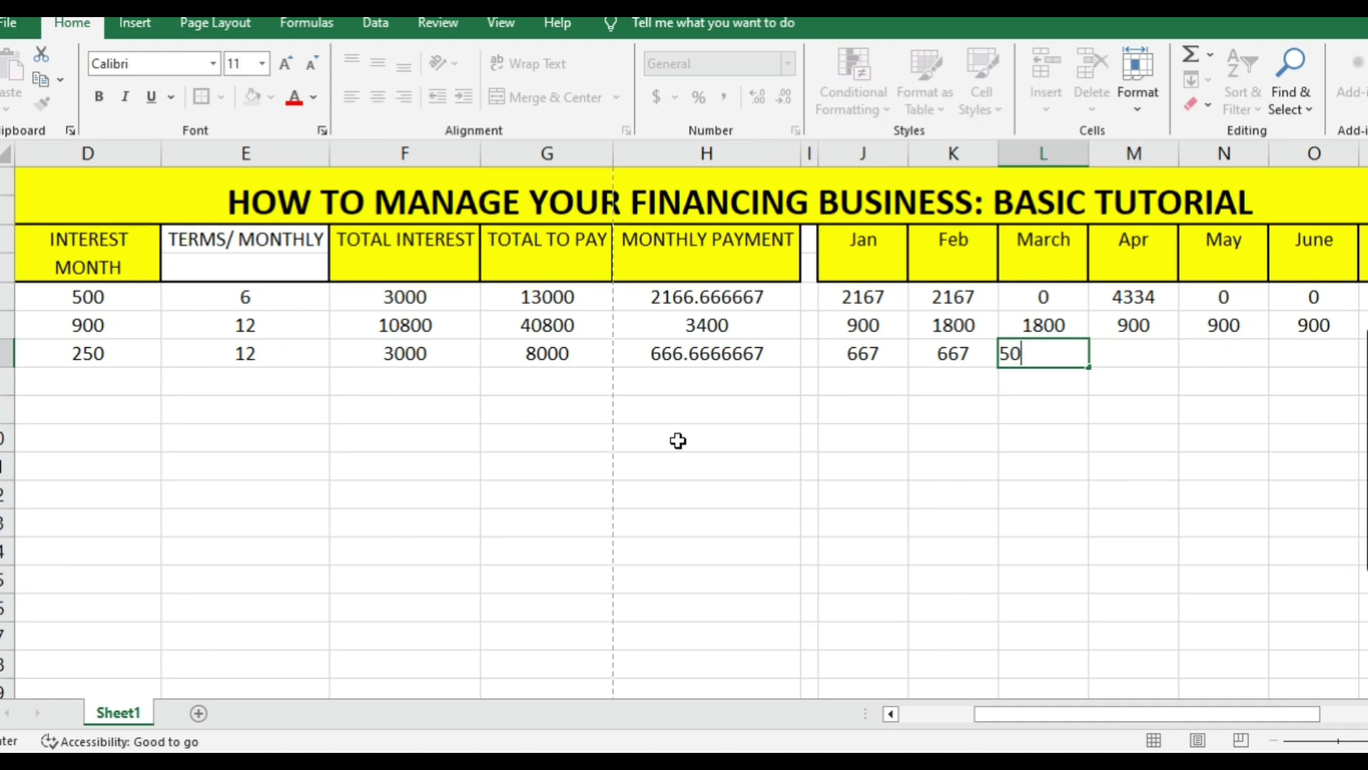
{"action": "type", "text": "0"}
{"action": "key", "text": "Return"}
{"action": "key", "text": "Up"}
{"action": "key", "text": "Right"}
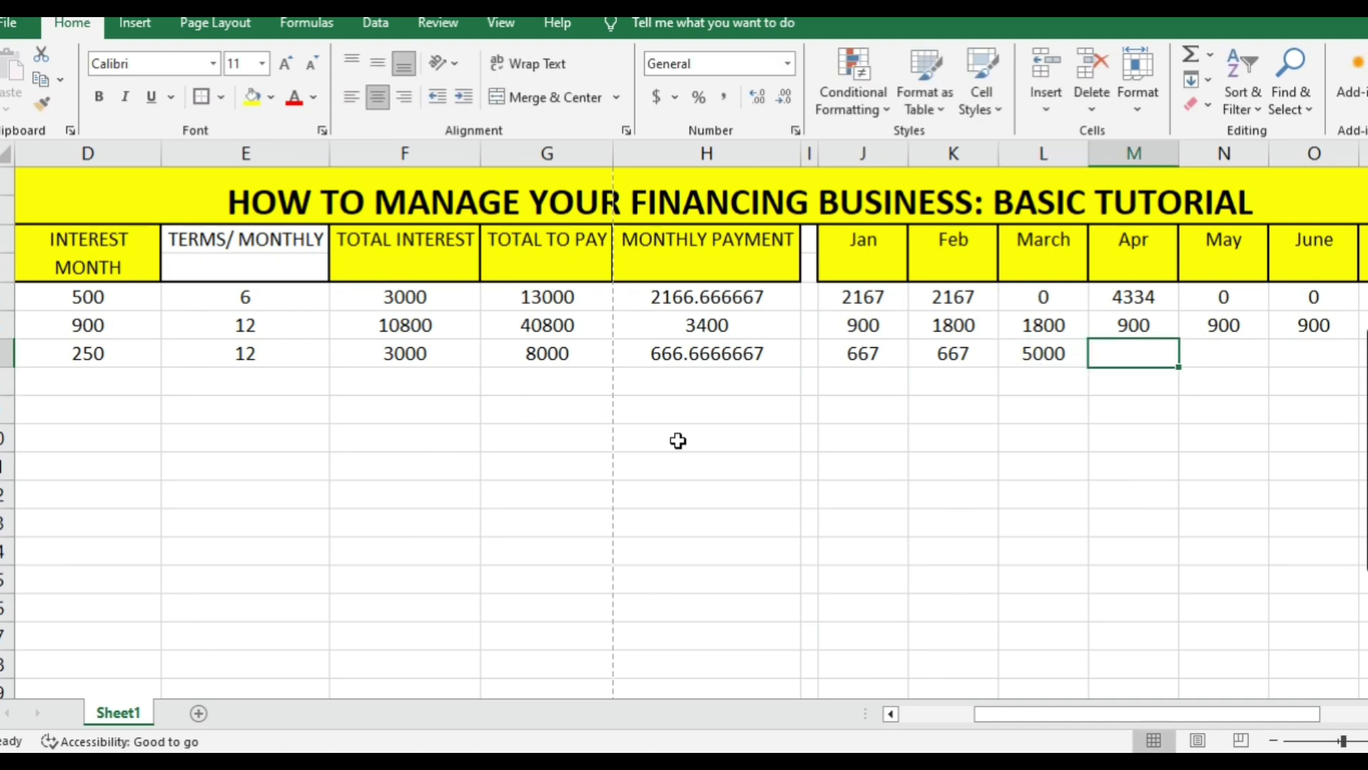
{"action": "key", "text": "Right"}
{"action": "key", "text": "Right"}
{"action": "key", "text": "Left"}
{"action": "key", "text": "Left"}
{"action": "key", "text": "Right"}
{"action": "key", "text": "Left"}
{"action": "key", "text": "Right"}
{"action": "key", "text": "Left"}
{"action": "type", "text": "1"}
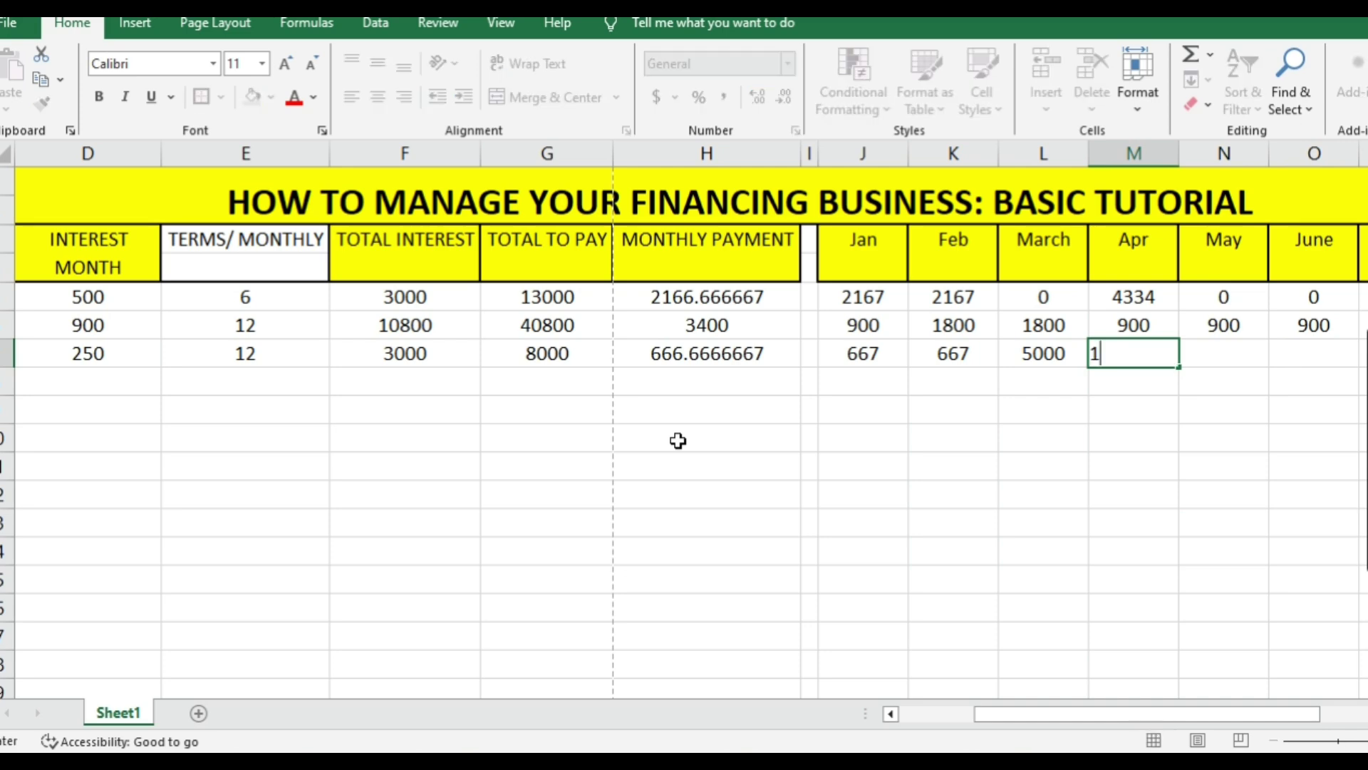
{"action": "type", "text": "00"}
{"action": "key", "text": "Return"}
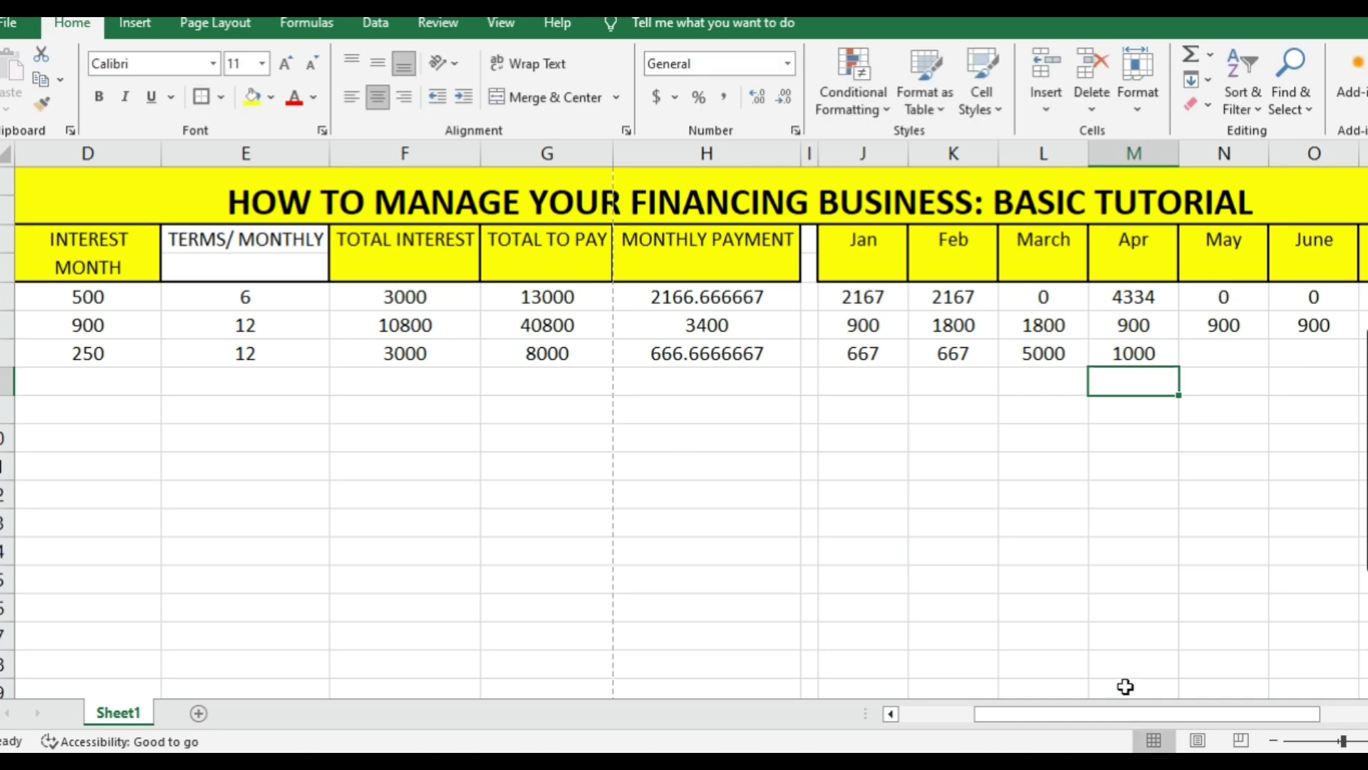
{"action": "left_click_drag", "start_coordinate": [1129, 714], "coordinate": [1222, 714]}
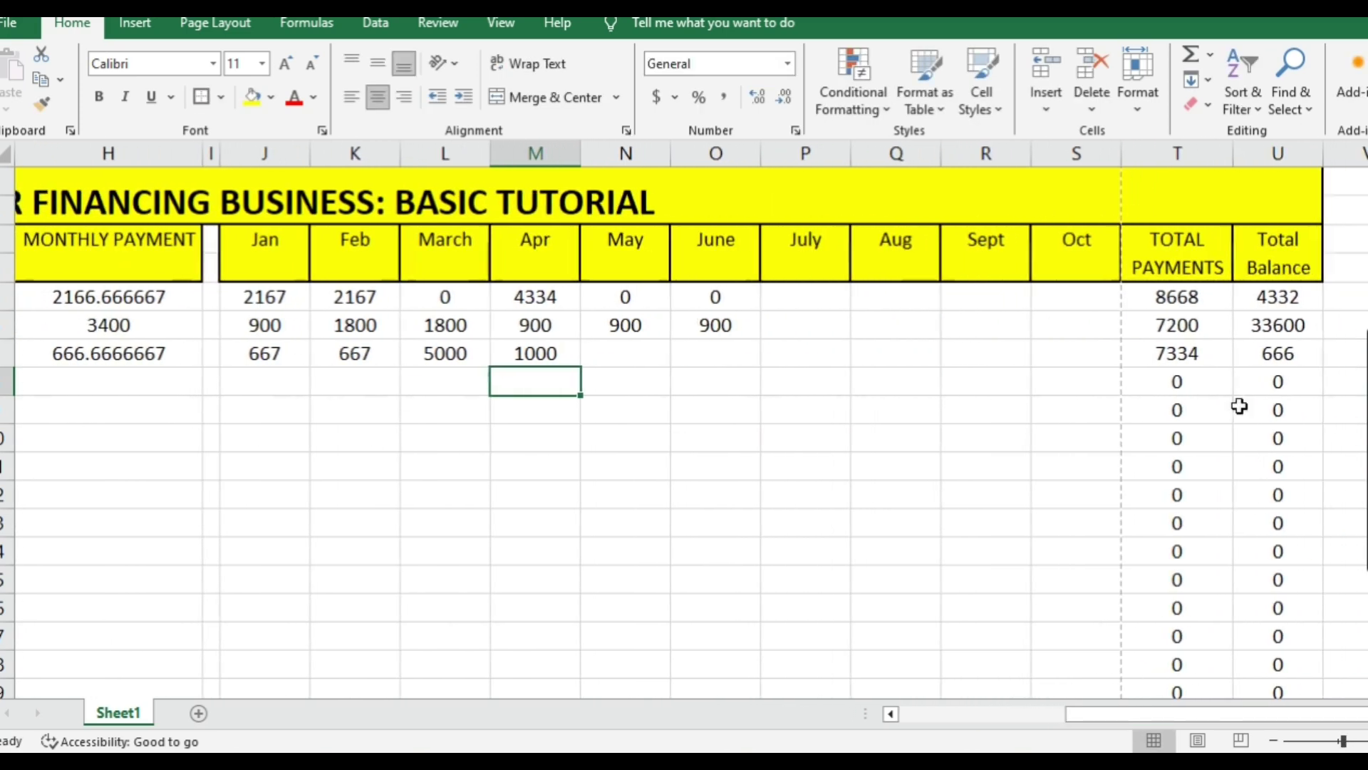
Step: Check the third customer's current Total Payments and remaining balance
{"action": "left_click", "coordinate": [1211, 355]}
{"action": "left_click", "coordinate": [1272, 355]}
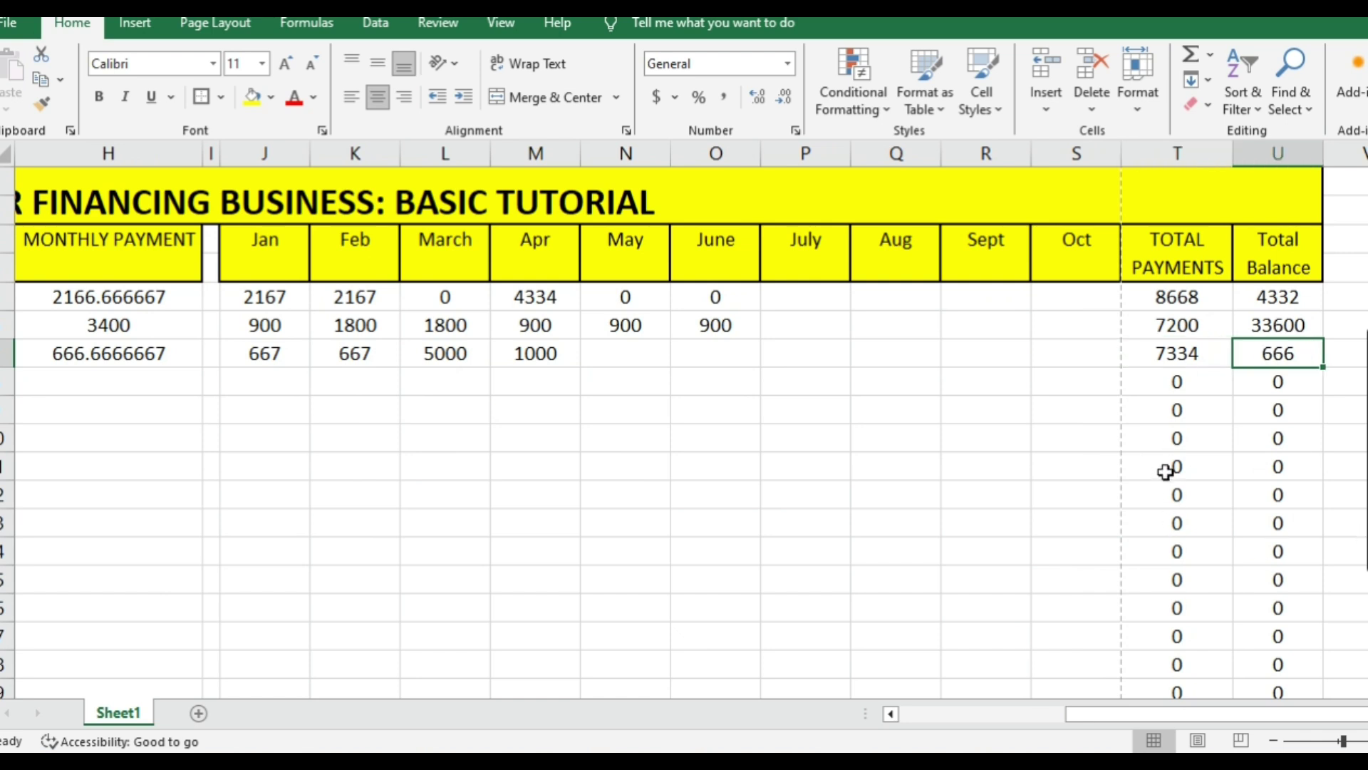
{"action": "left_click", "coordinate": [1166, 352]}
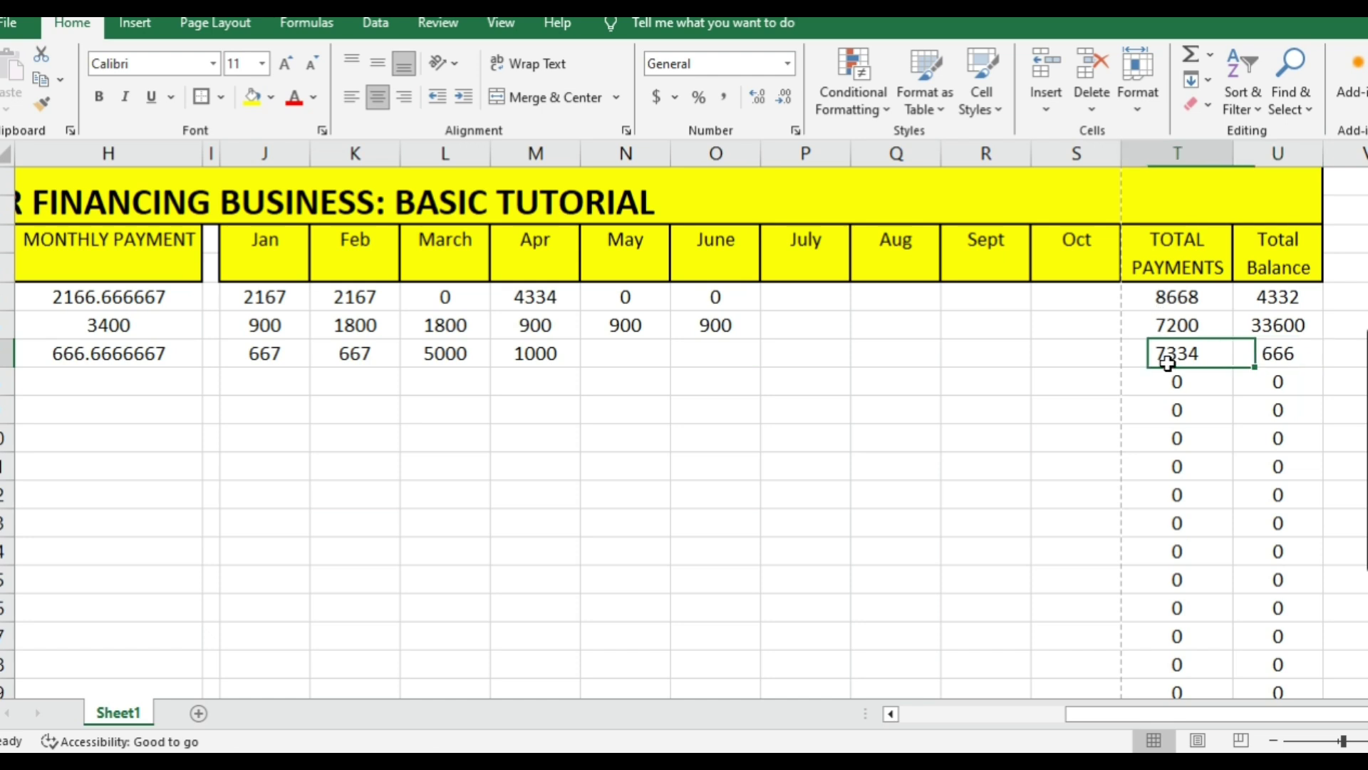
{"action": "left_click", "coordinate": [1278, 410]}
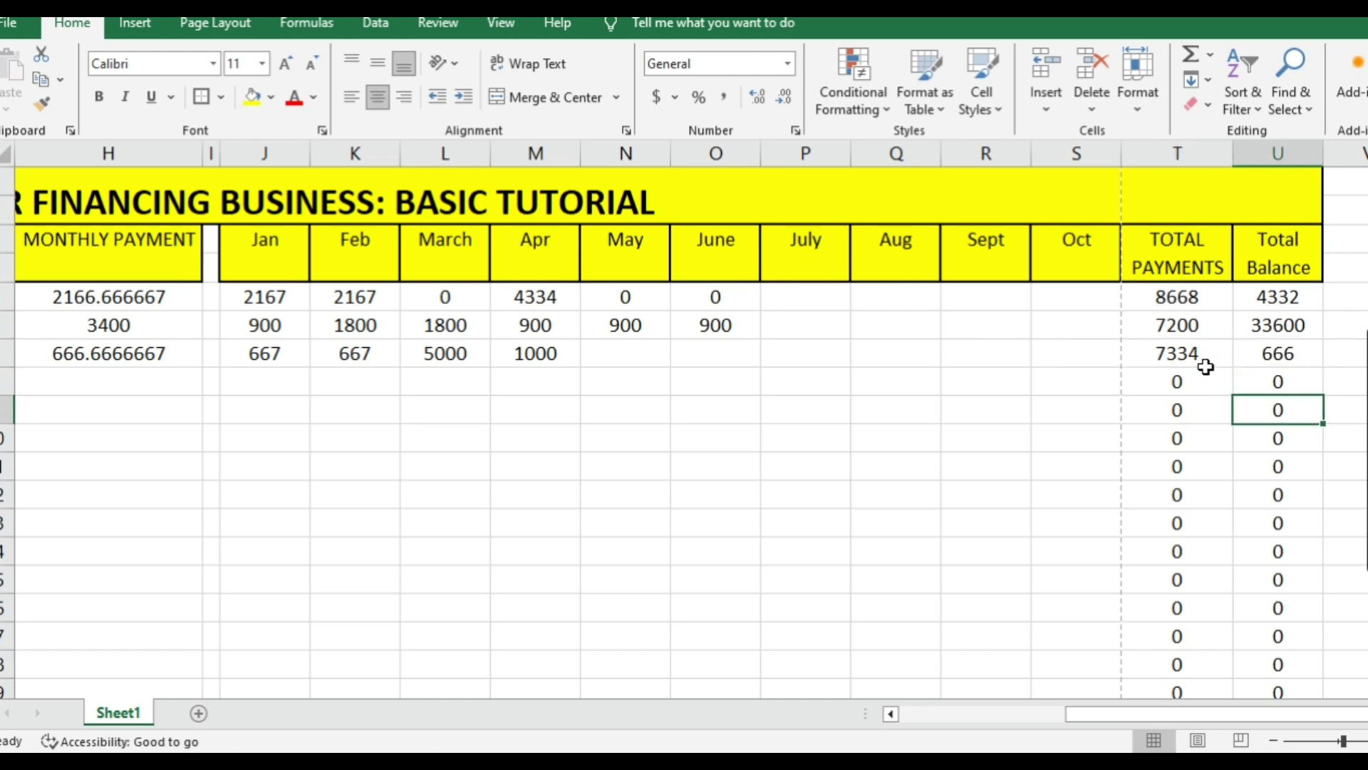
{"action": "left_click", "coordinate": [1227, 356]}
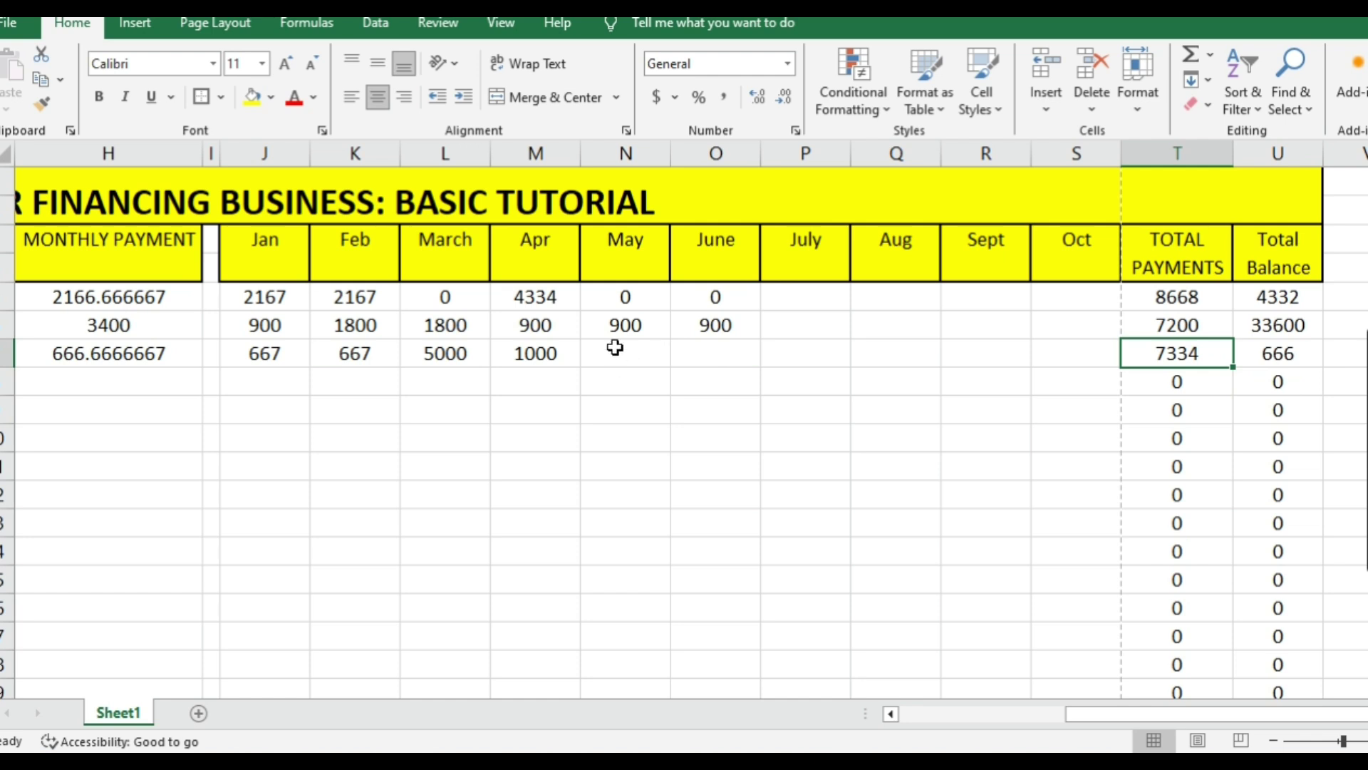
Step: Enter 666 as the third customer's May payment and confirm Total Payments reads 8000
{"action": "left_click_drag", "start_coordinate": [615, 348], "coordinate": [622, 310]}
{"action": "type", "text": "666"}
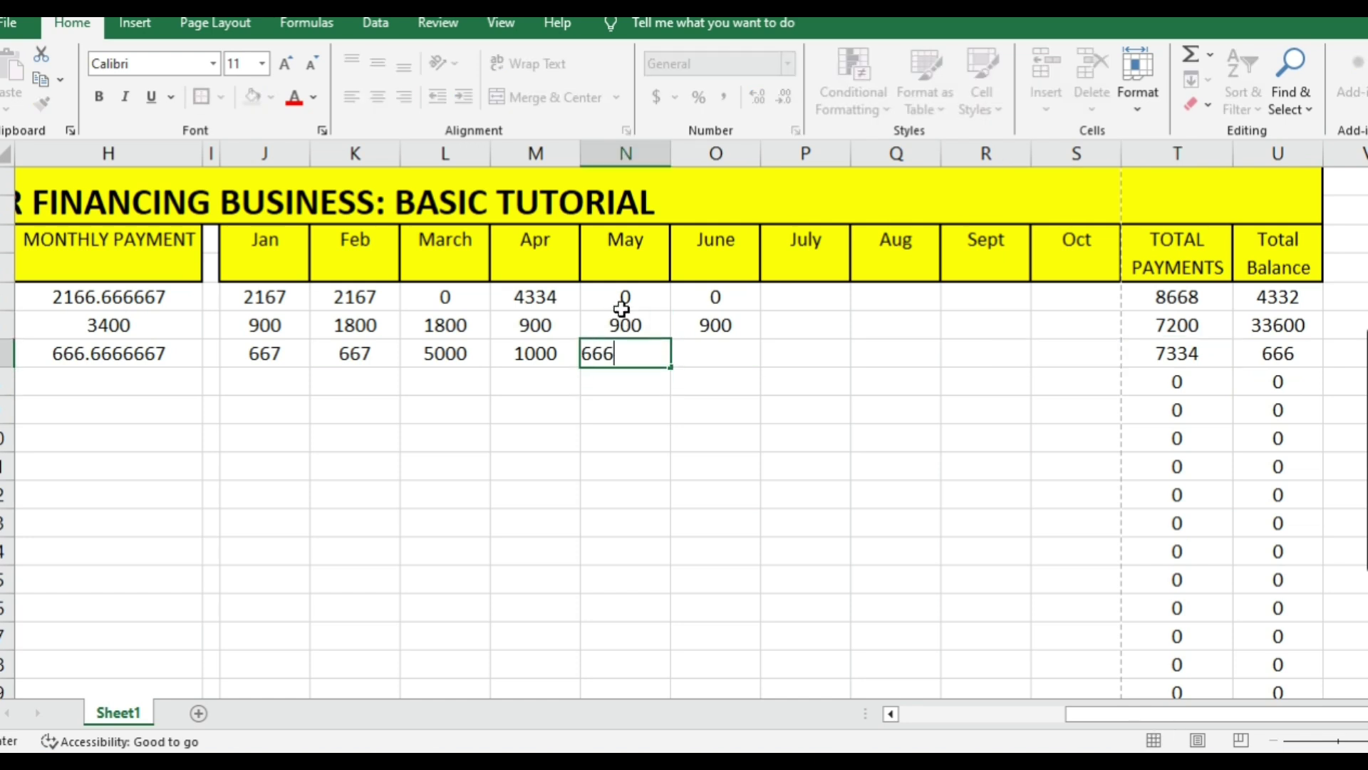
{"action": "key", "text": "Return"}
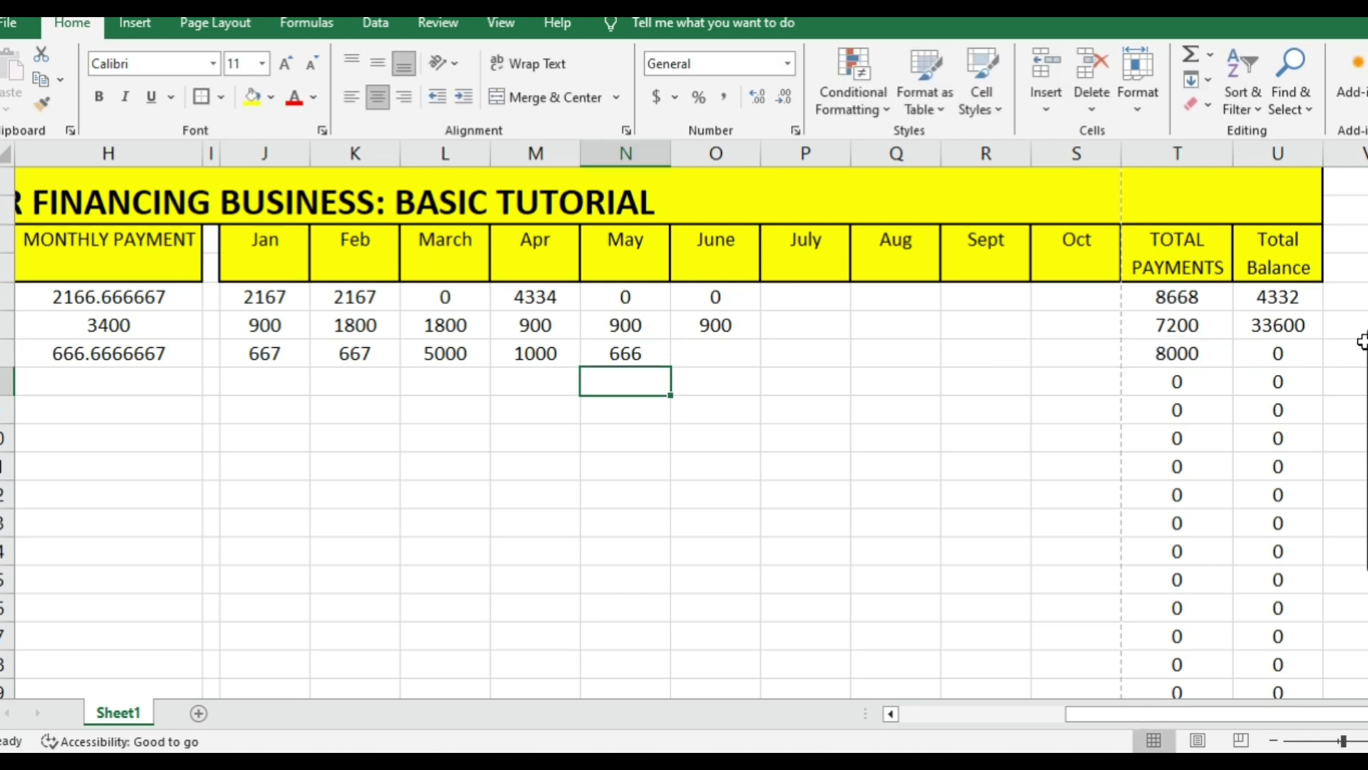
{"action": "left_click", "coordinate": [1271, 376]}
{"action": "left_click_drag", "start_coordinate": [1136, 348], "coordinate": [1200, 373]}
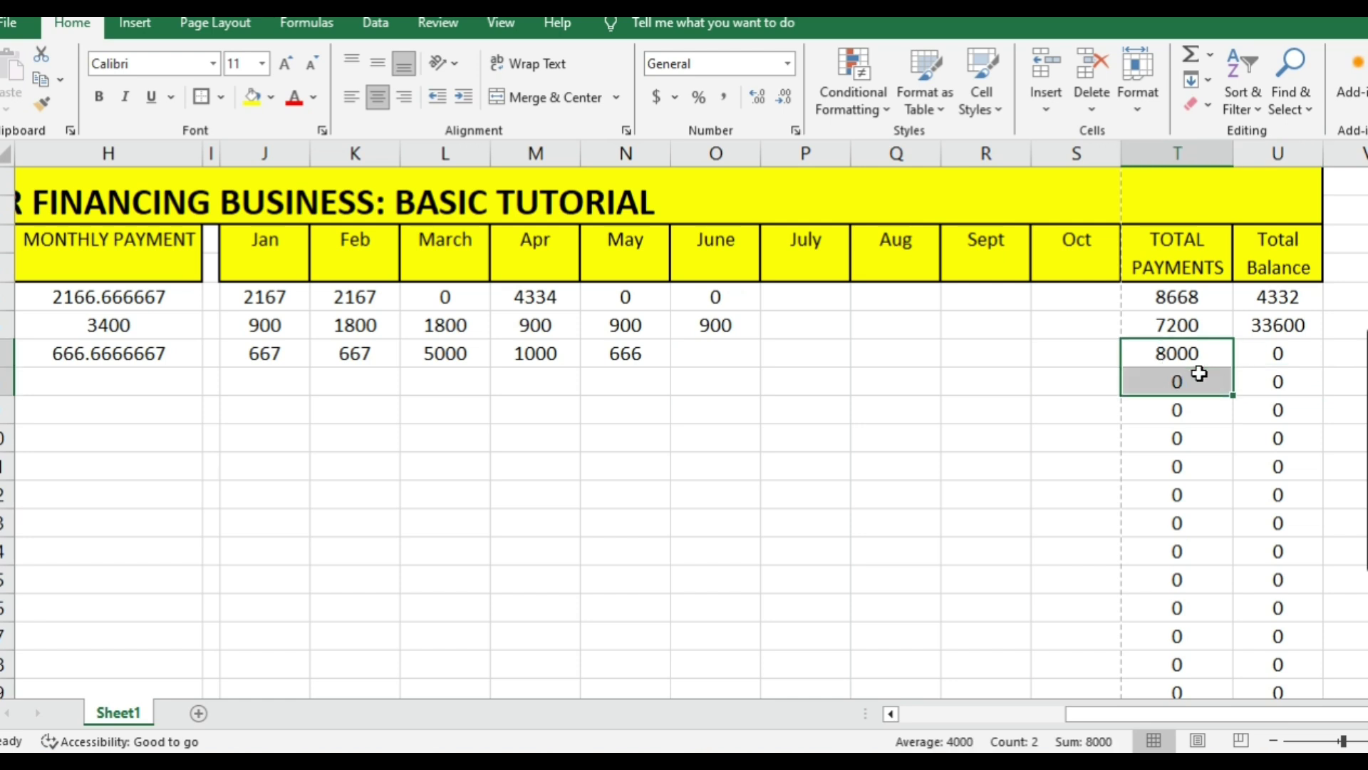
{"action": "left_click", "coordinate": [1196, 355]}
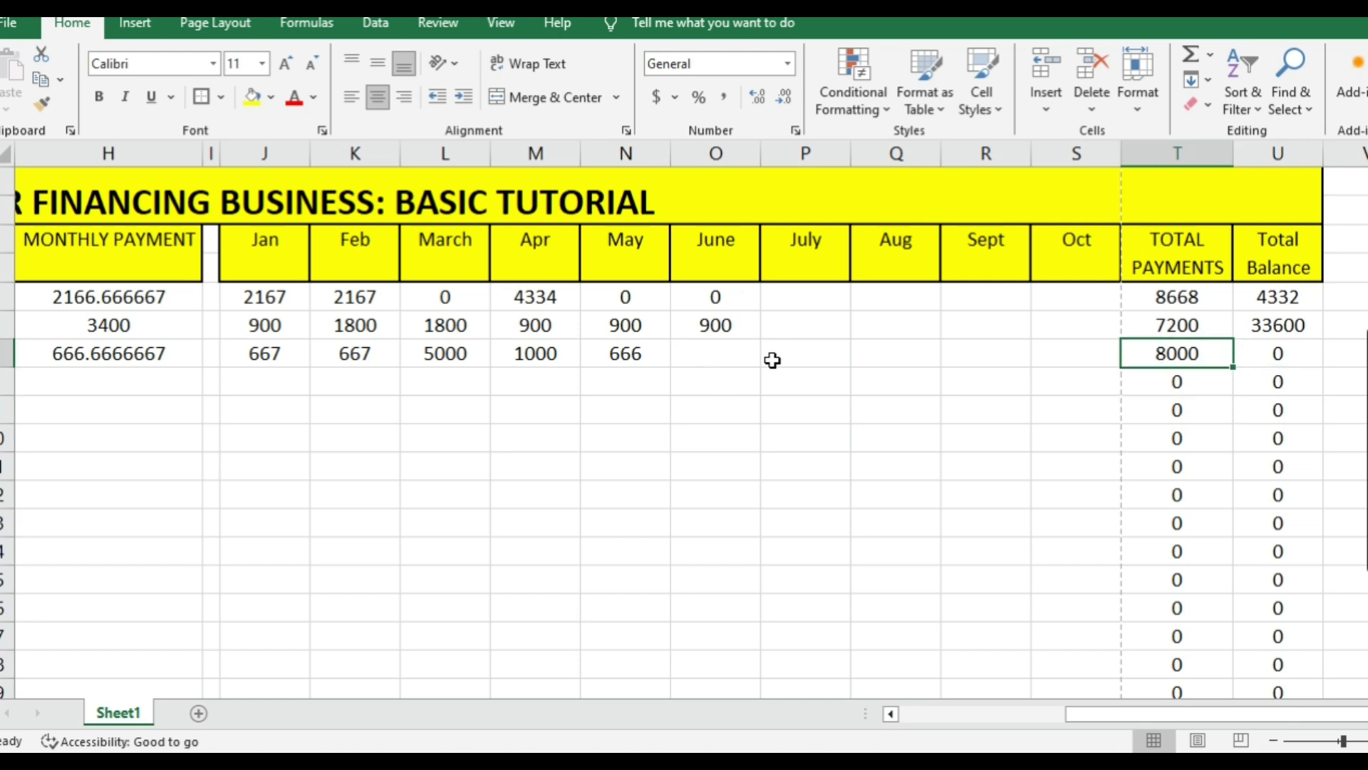
{"action": "left_click_drag", "start_coordinate": [1314, 351], "coordinate": [122, 296]}
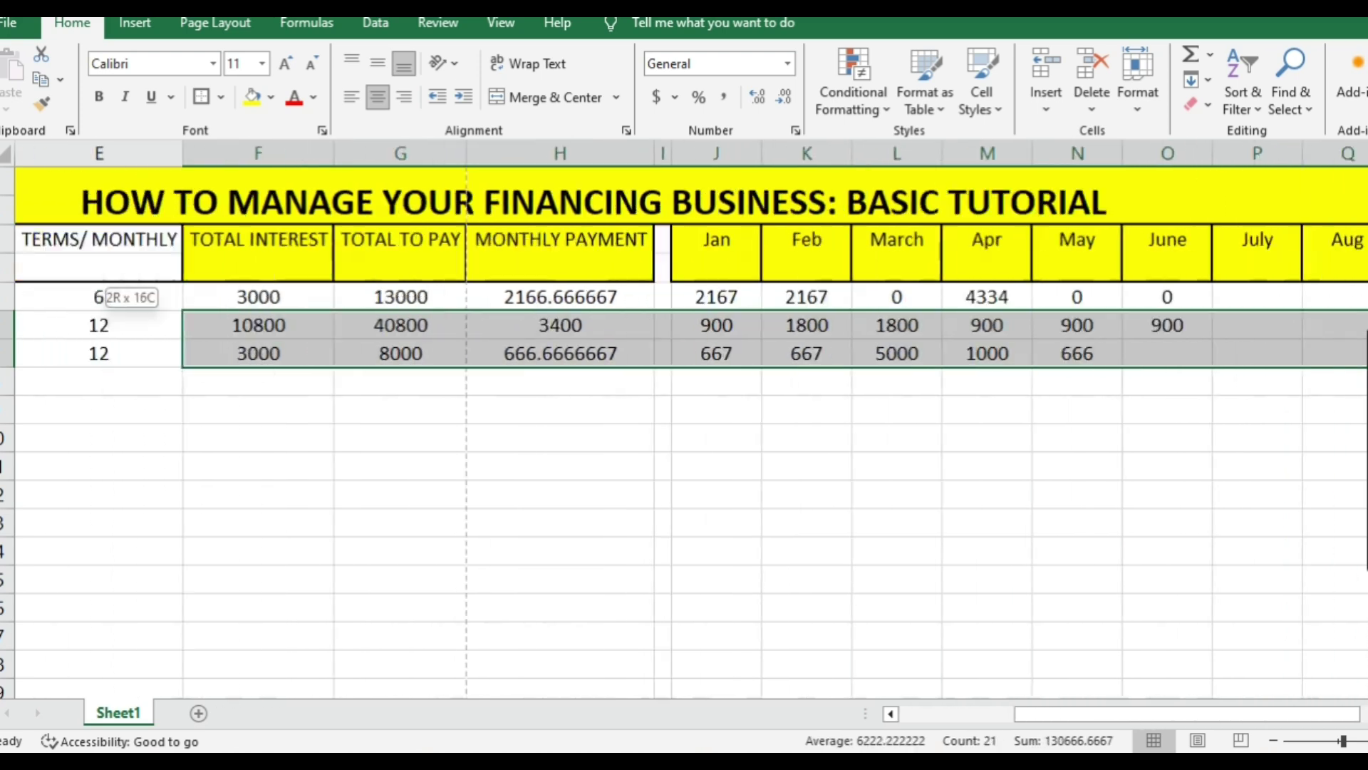
{"action": "left_click", "coordinate": [385, 550]}
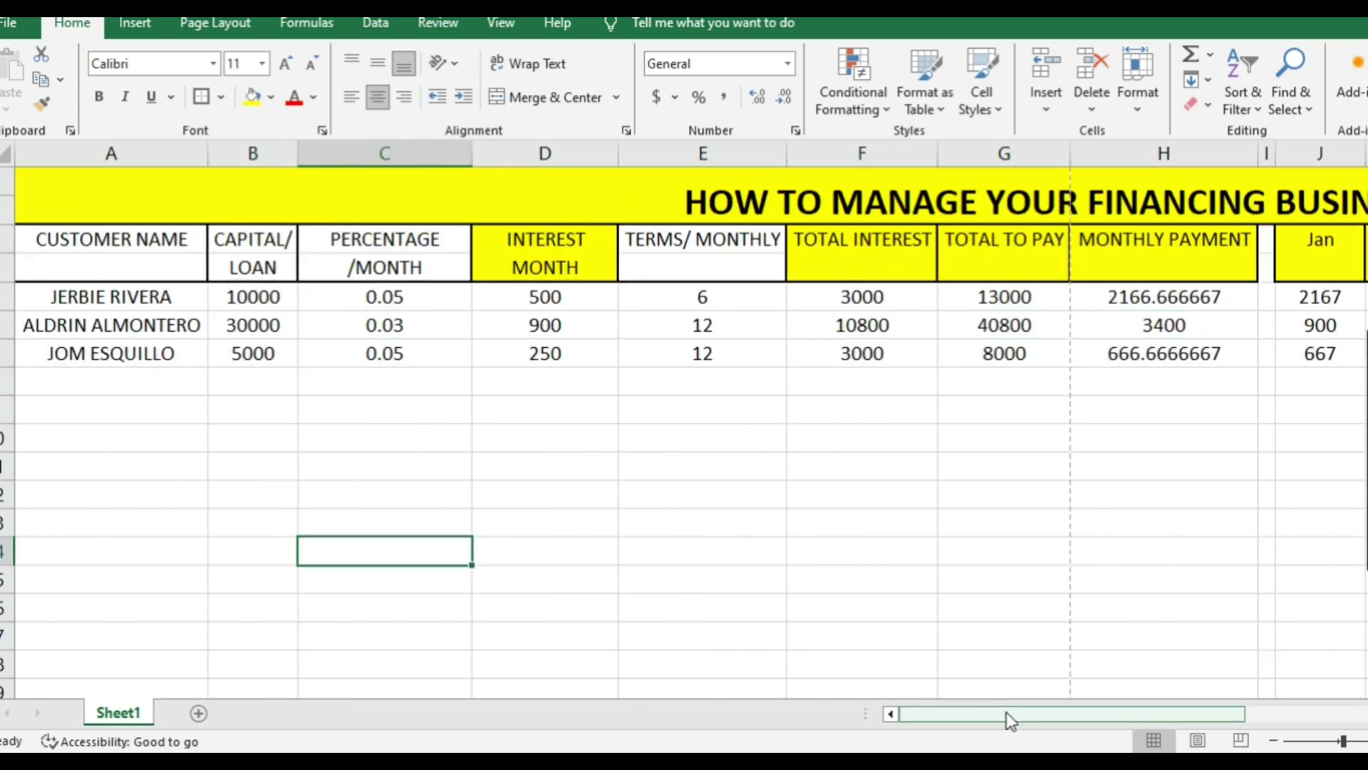
{"action": "left_click_drag", "start_coordinate": [1006, 714], "coordinate": [1158, 714]}
{"action": "left_click", "coordinate": [577, 382]}
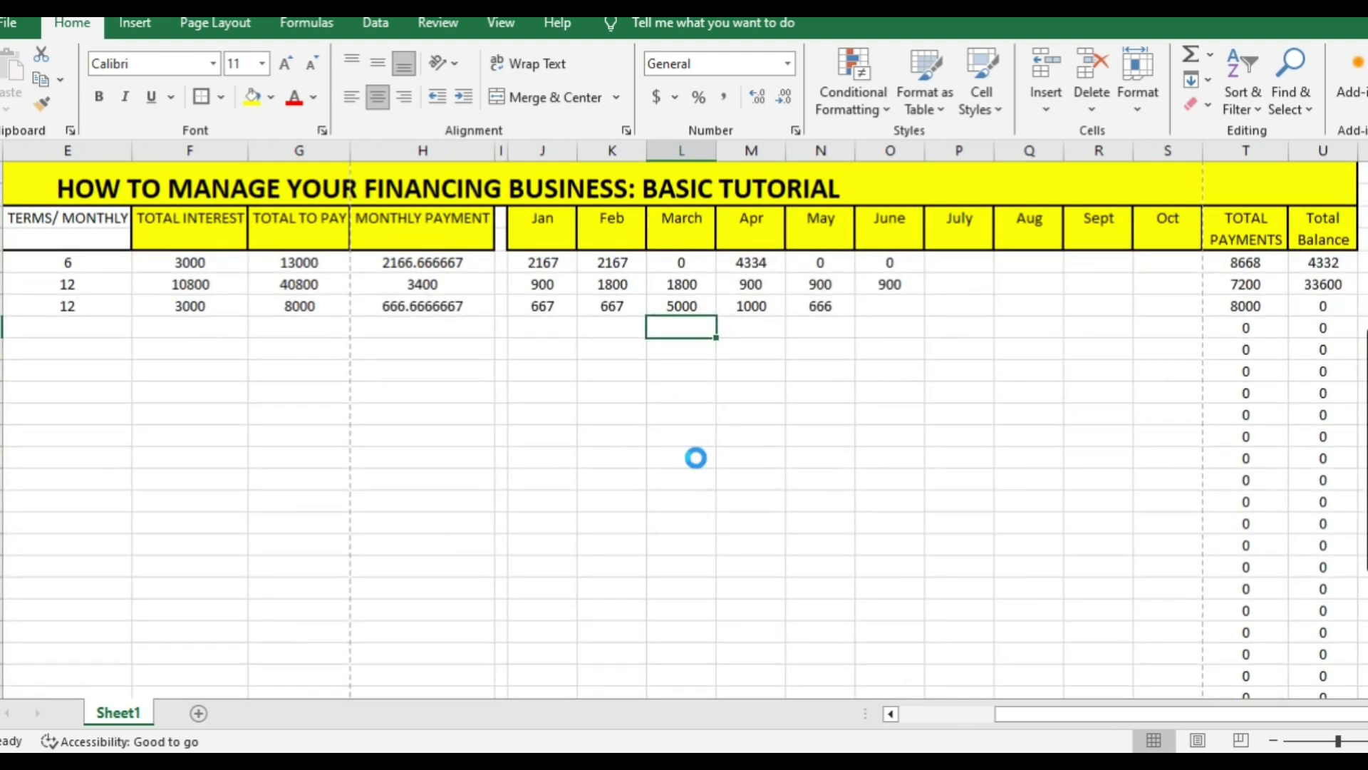
{"action": "scroll", "coordinate": [706, 456], "scroll_direction": "up", "scroll_amount": 3, "text": "ctrl"}
{"action": "scroll", "coordinate": [706, 456], "scroll_direction": "up", "scroll_amount": 2}
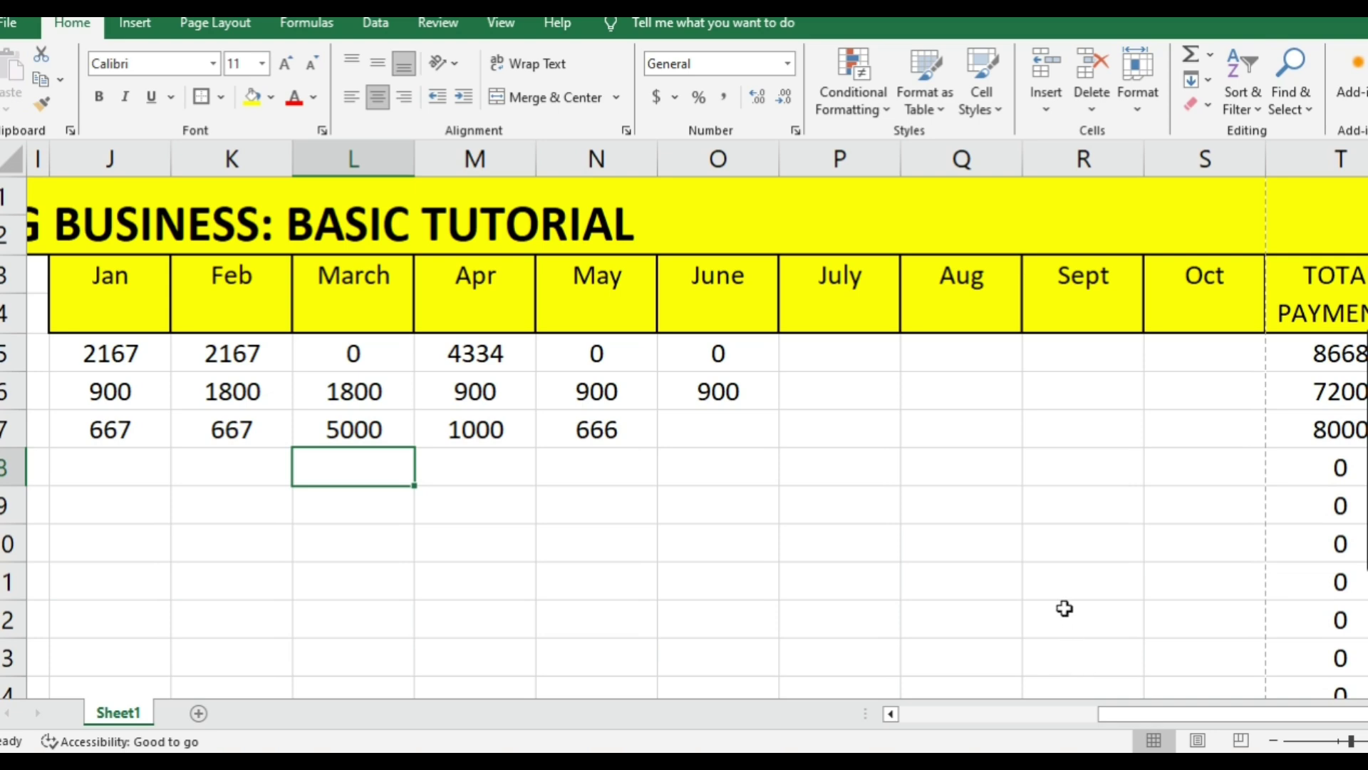
{"action": "scroll", "coordinate": [1055, 581], "scroll_direction": "down", "scroll_amount": 2, "text": "ctrl"}
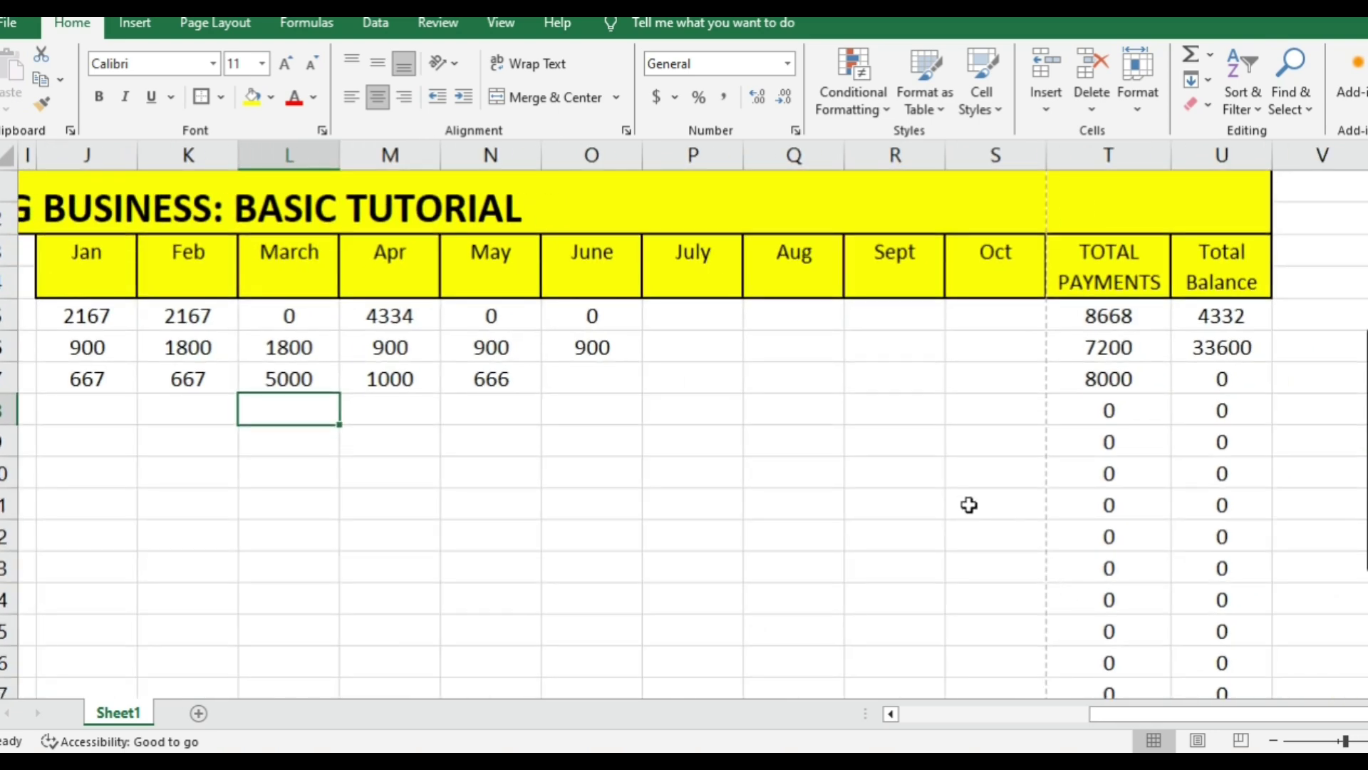
{"action": "left_click_drag", "start_coordinate": [1139, 714], "coordinate": [984, 715]}
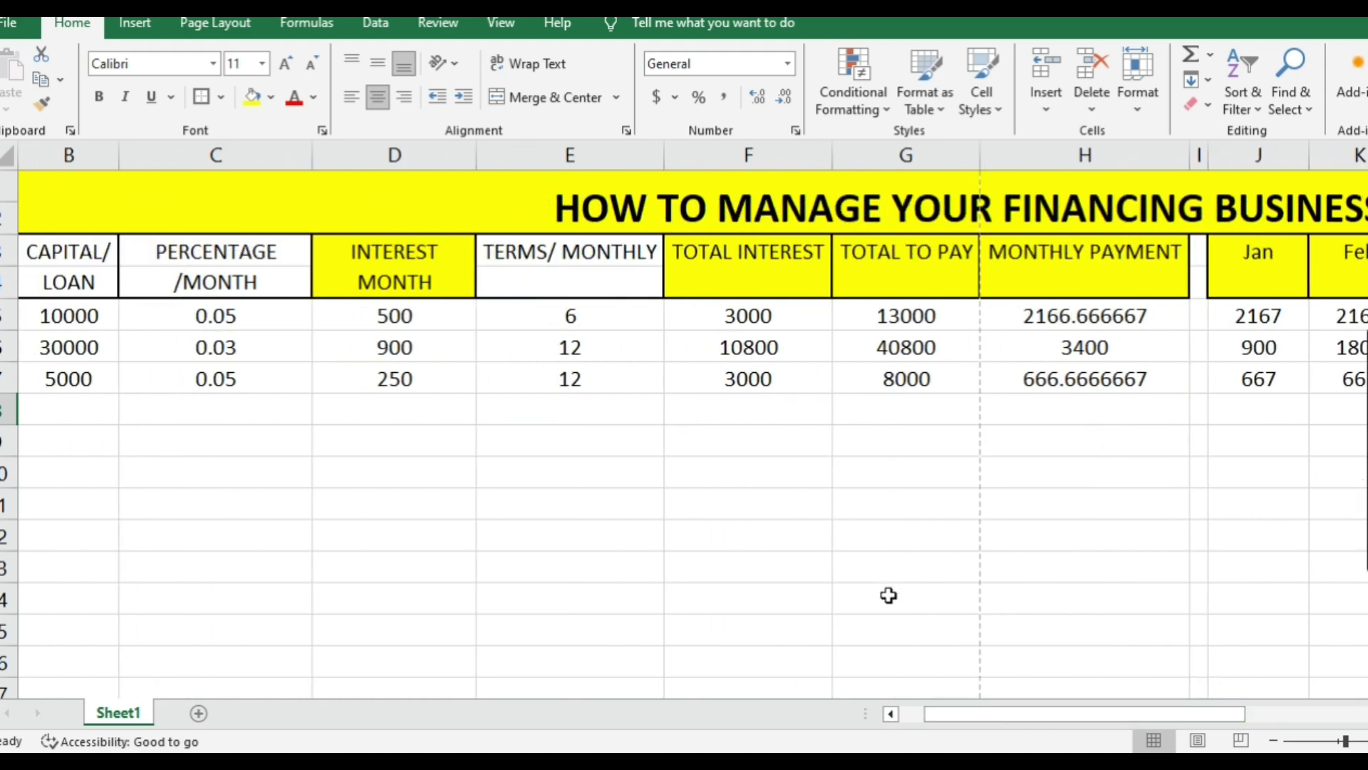
{"action": "scroll", "coordinate": [700, 537], "scroll_direction": "down", "scroll_amount": 1, "text": "ctrl"}
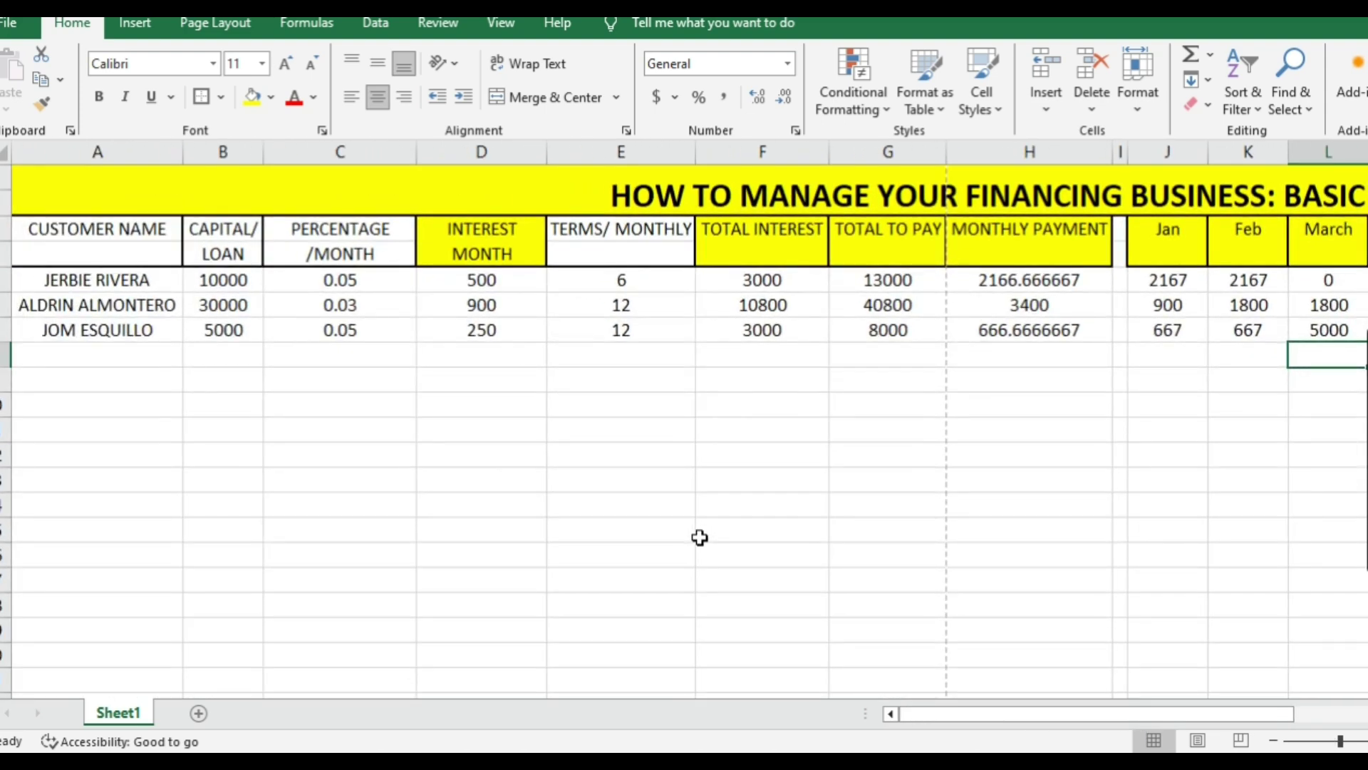
{"action": "left_click_drag", "start_coordinate": [910, 714], "coordinate": [1059, 700]}
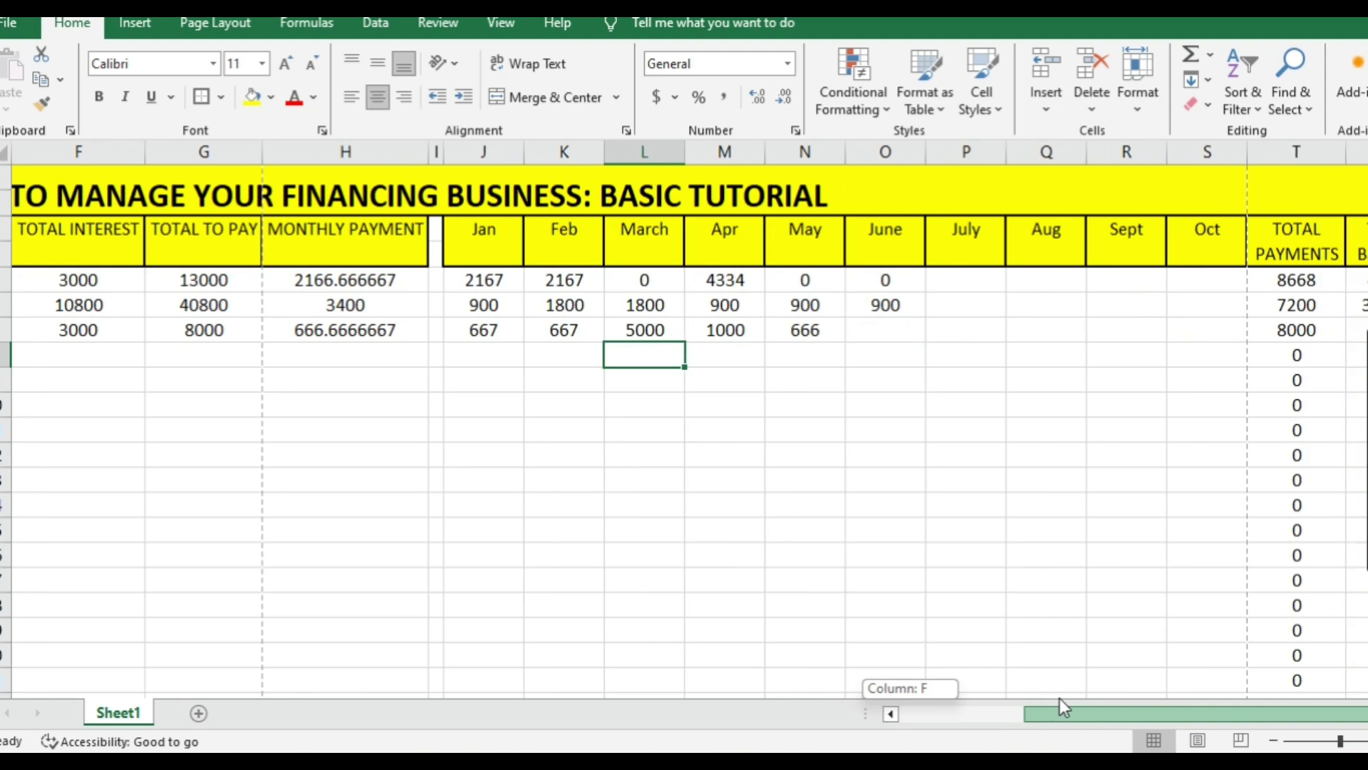
{"action": "left_click_drag", "start_coordinate": [1059, 698], "coordinate": [1015, 699]}
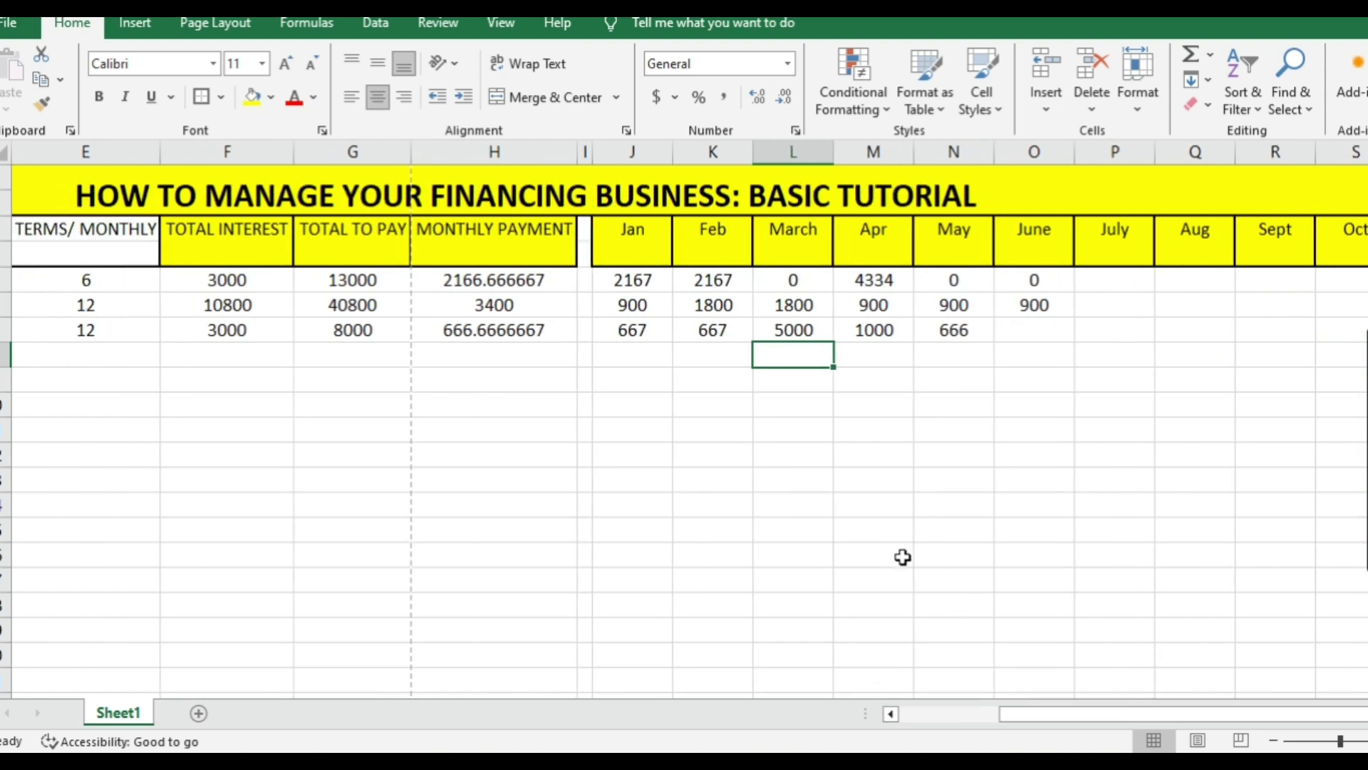